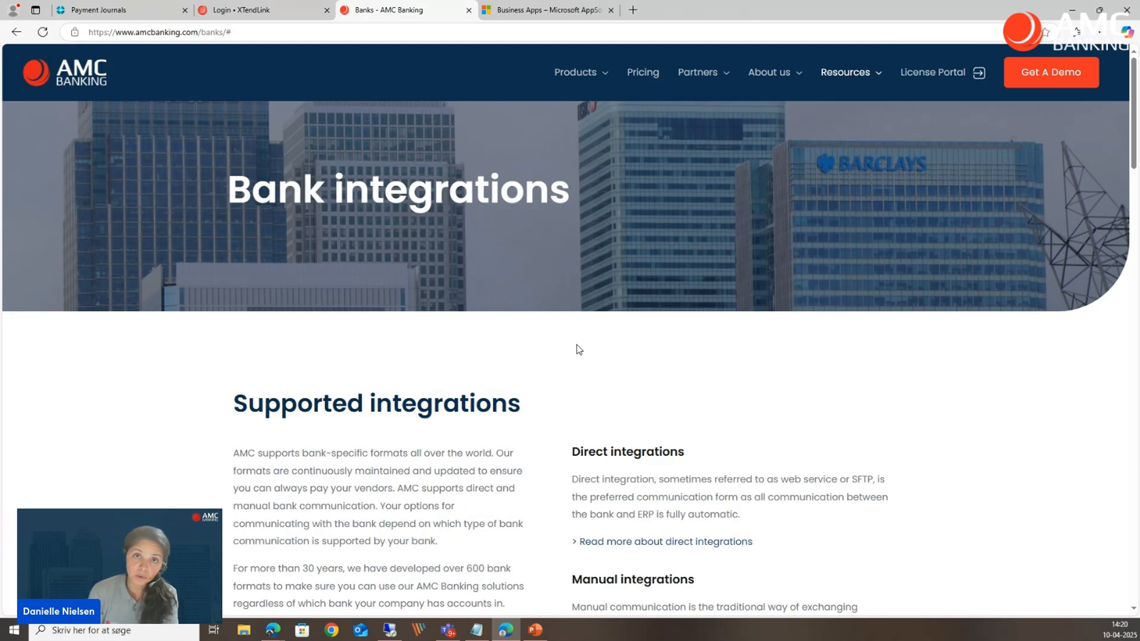
View the AMC Banking 365 Business listing on AppSource, and return to the Business Central home page from the payment journal.
{"action": "left_click", "coordinate": [541, 10]}
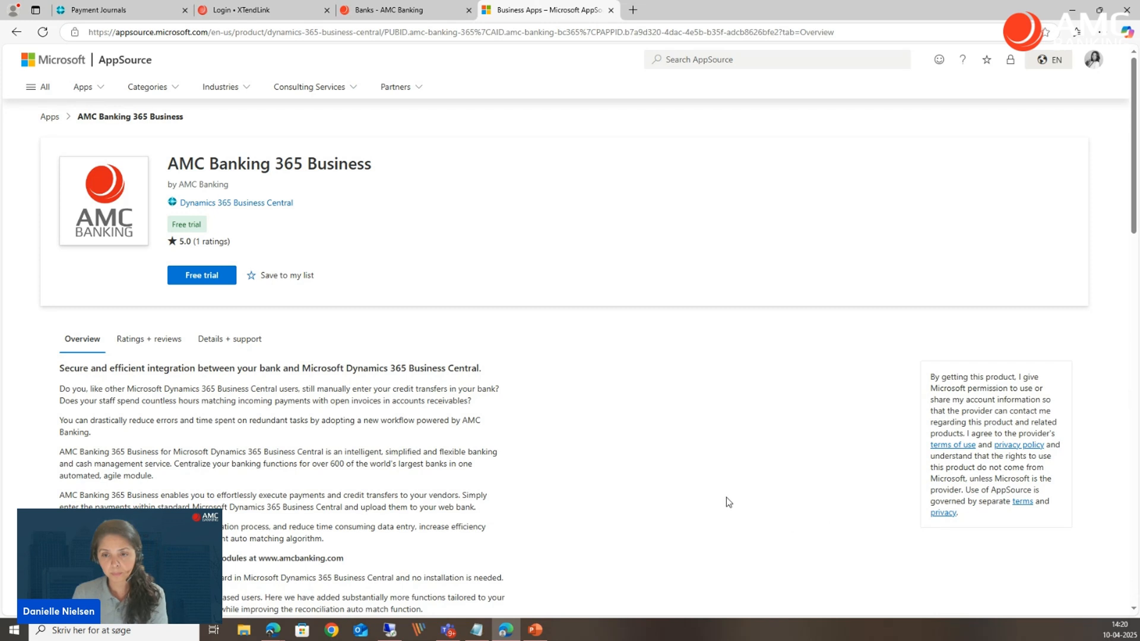
{"action": "left_click", "coordinate": [133, 17]}
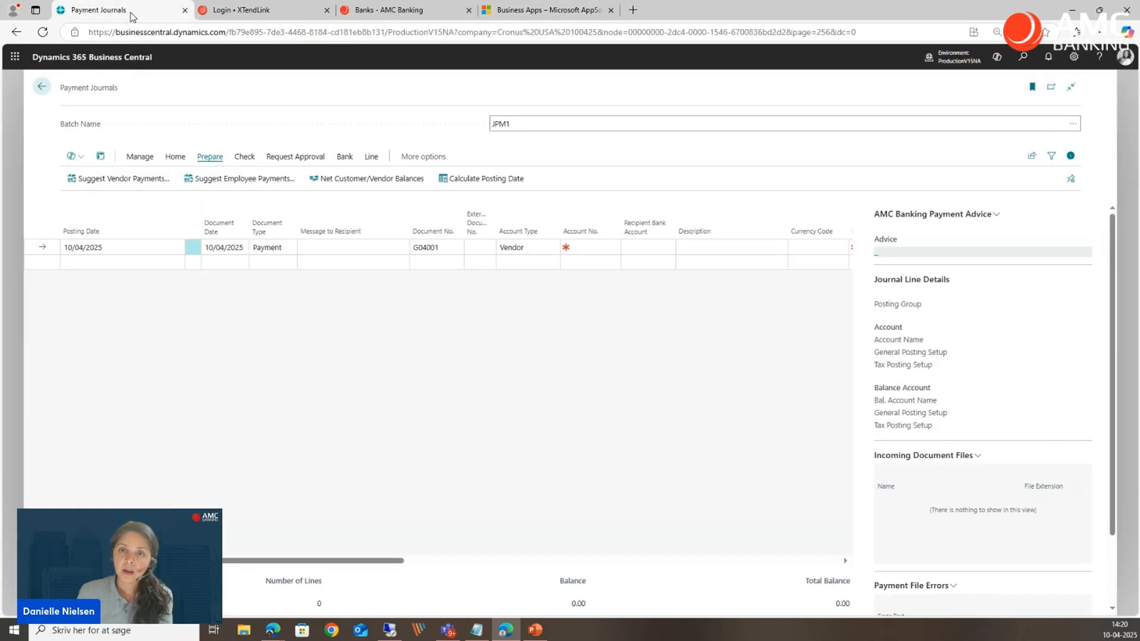
{"action": "left_click", "coordinate": [16, 176]}
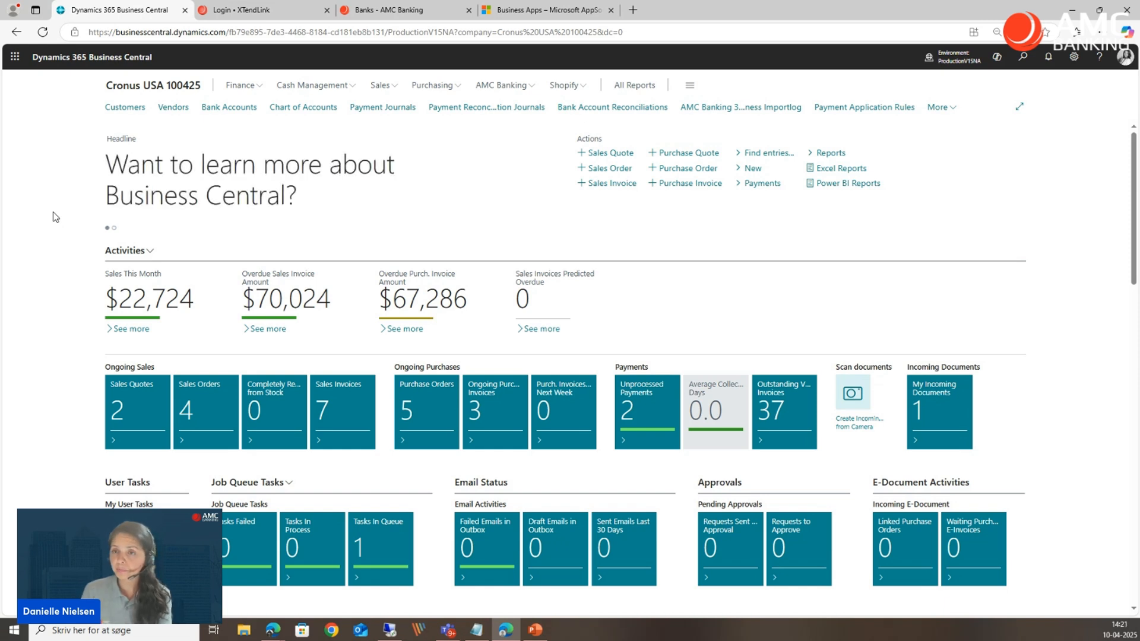
Review the JPM1 bank account card in the bank accounts list and return to the company home page.
{"action": "left_click", "coordinate": [237, 112]}
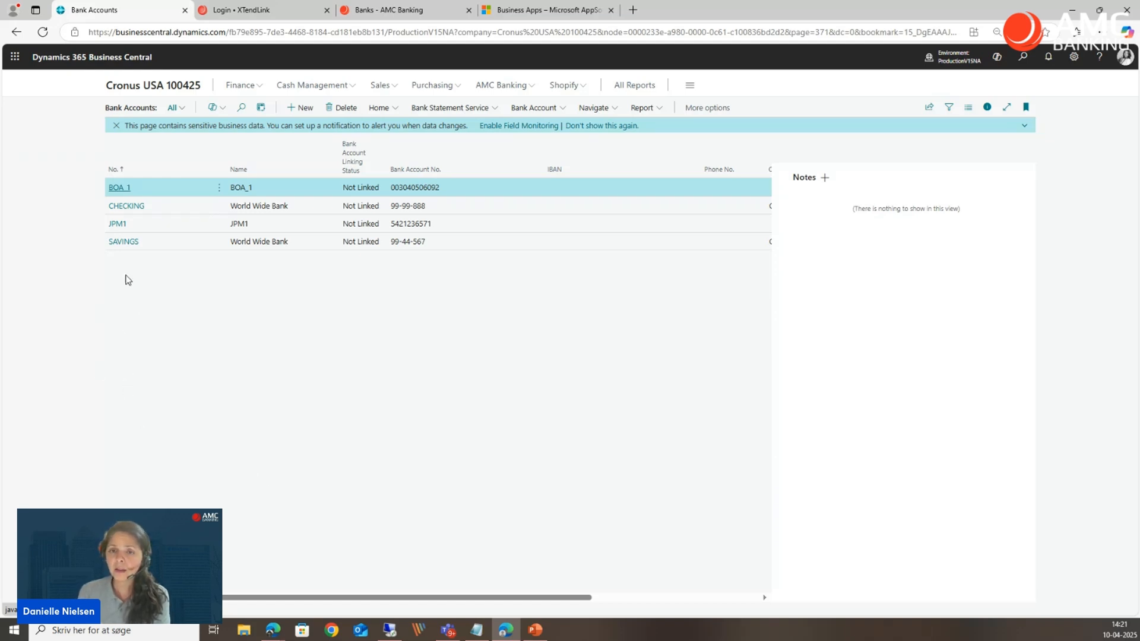
{"action": "left_click", "coordinate": [117, 226]}
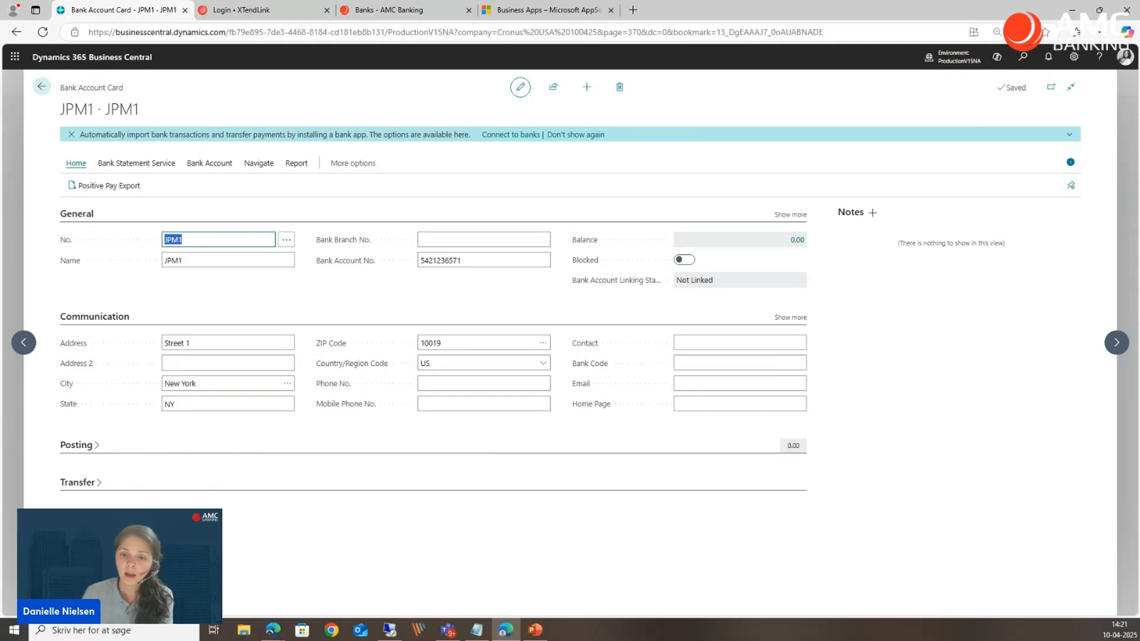
{"action": "left_click", "coordinate": [80, 495]}
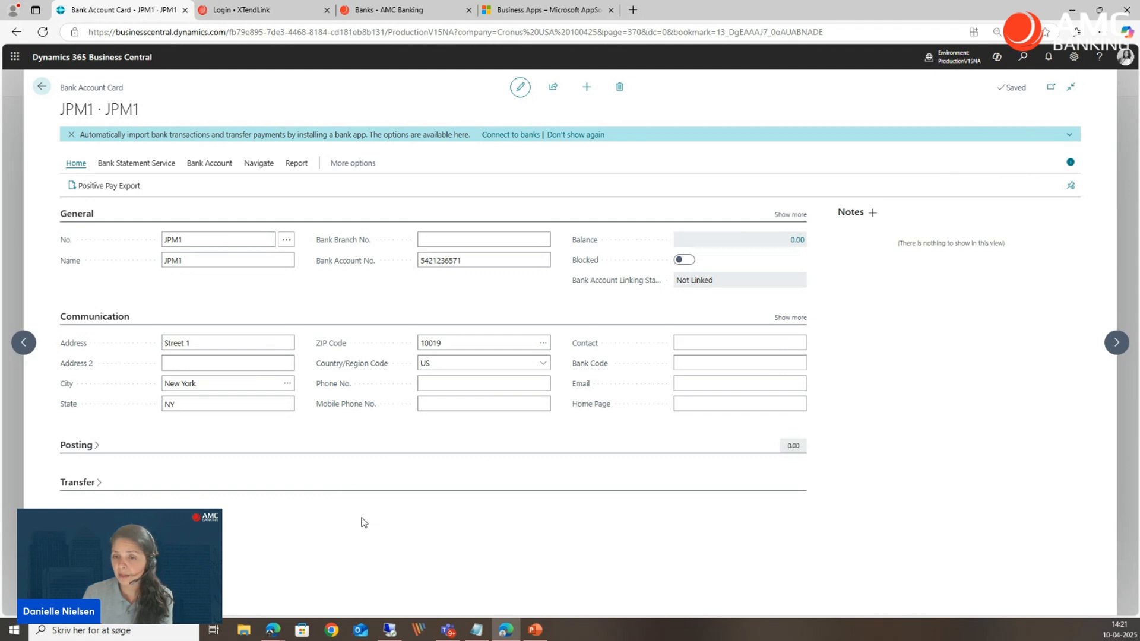
{"action": "left_click", "coordinate": [15, 305]}
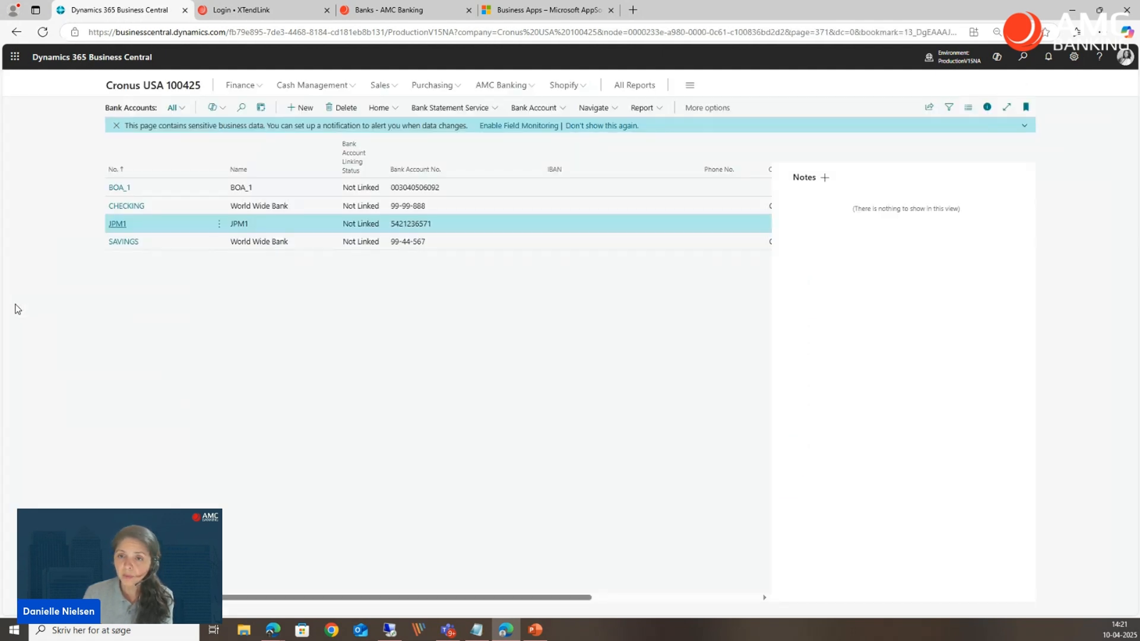
{"action": "left_click", "coordinate": [156, 86]}
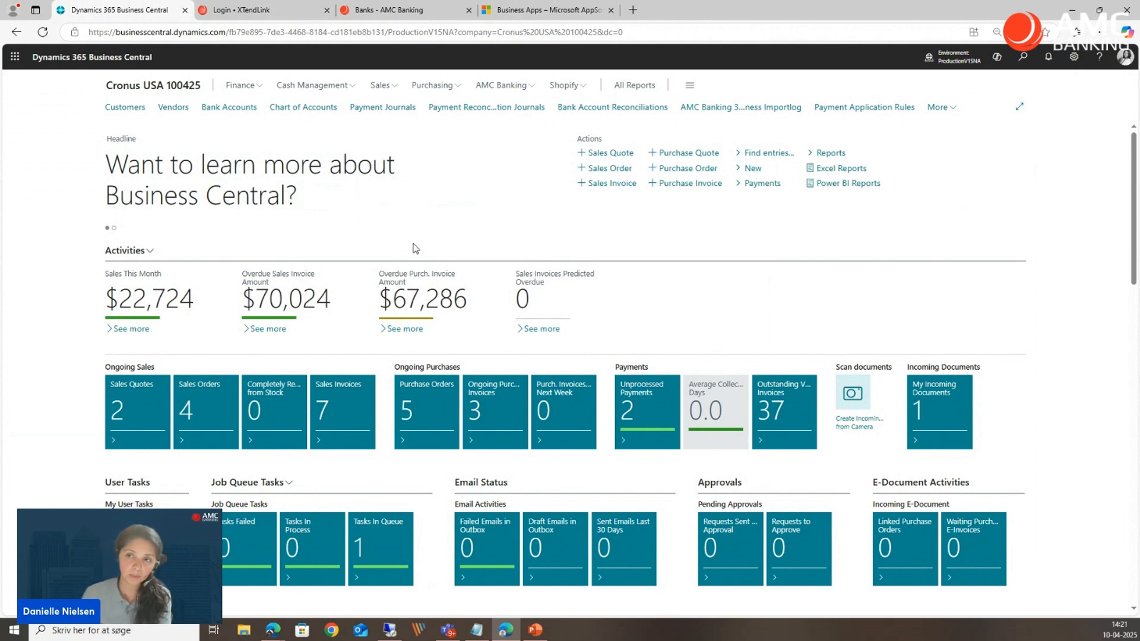
Generate suggested vendor payments in the JPM1 payment journal with Bank Payment Type set to Electronic Payment.
{"action": "left_click", "coordinate": [399, 112]}
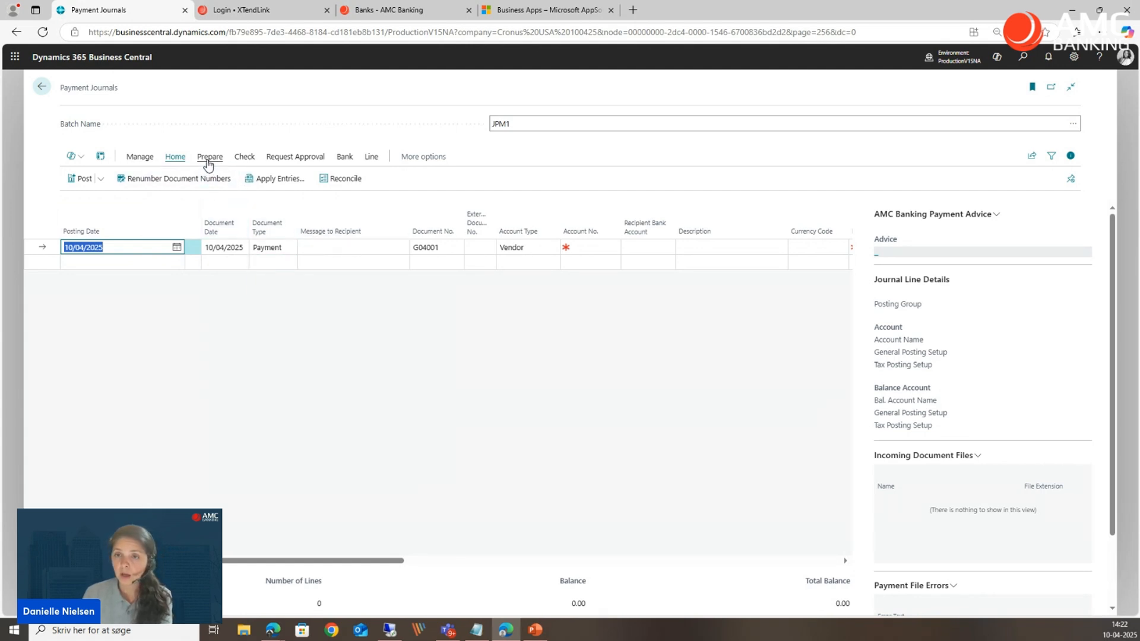
{"action": "left_click", "coordinate": [208, 162]}
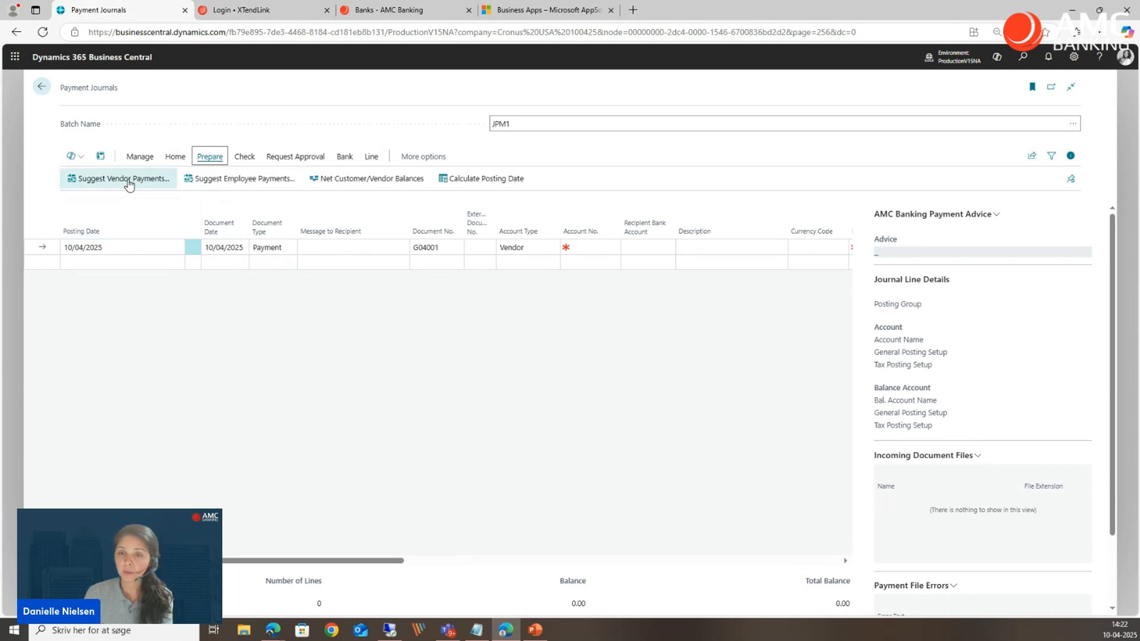
{"action": "left_click", "coordinate": [129, 181]}
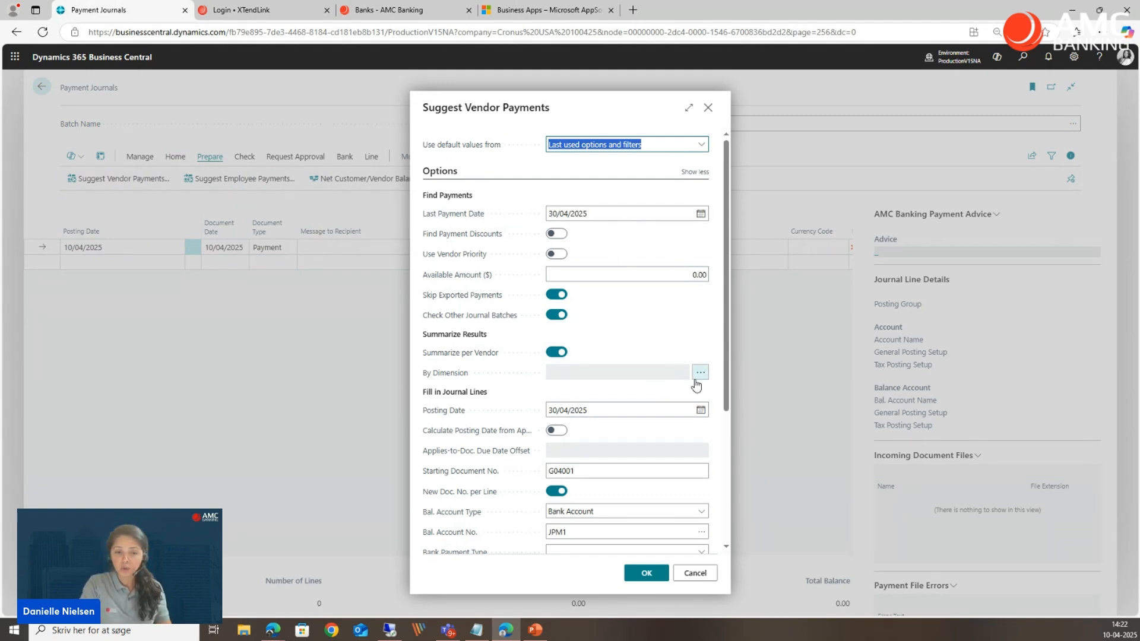
{"action": "scroll", "coordinate": [697, 387], "scroll_direction": "down", "scroll_amount": 1}
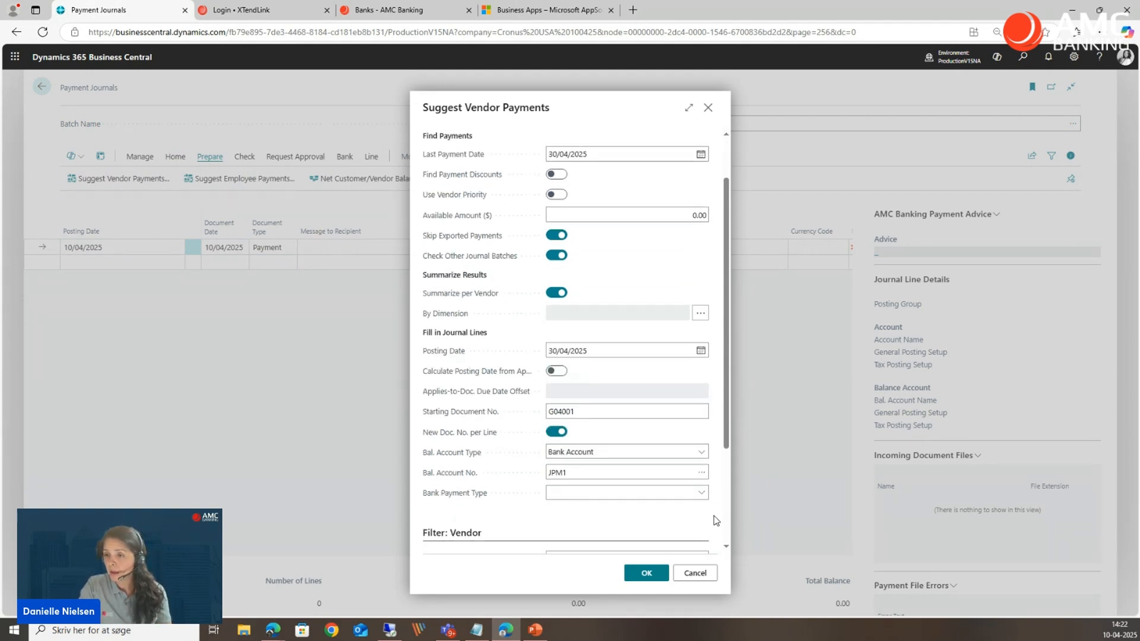
{"action": "scroll", "coordinate": [714, 521], "scroll_direction": "up", "scroll_amount": 1}
{"action": "scroll", "coordinate": [588, 549], "scroll_direction": "down", "scroll_amount": 1}
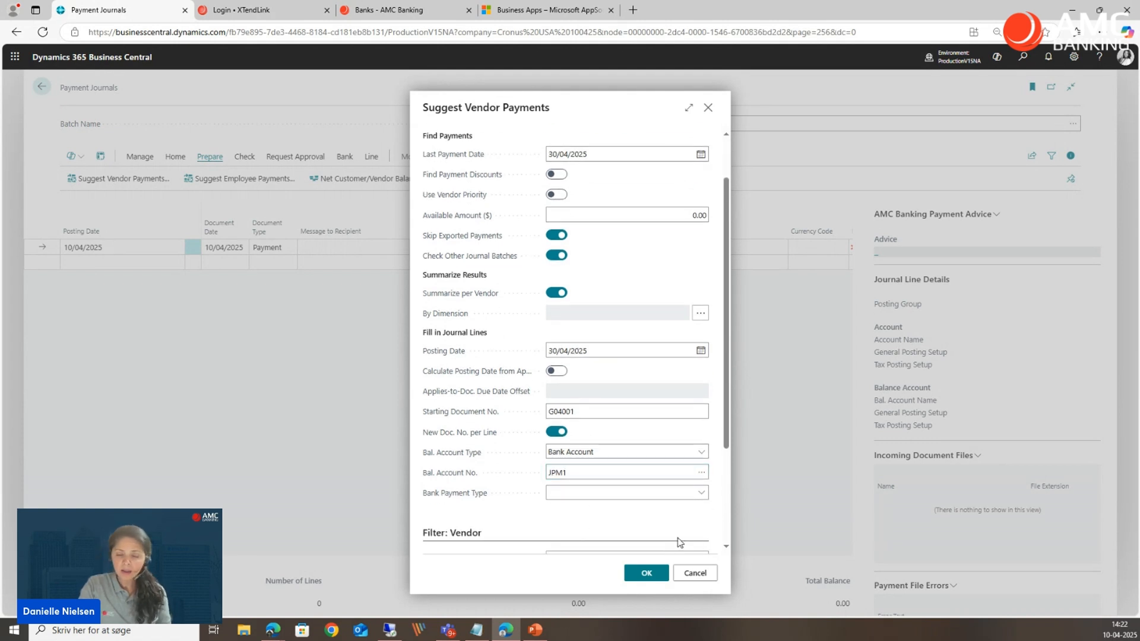
{"action": "left_click", "coordinate": [701, 493]}
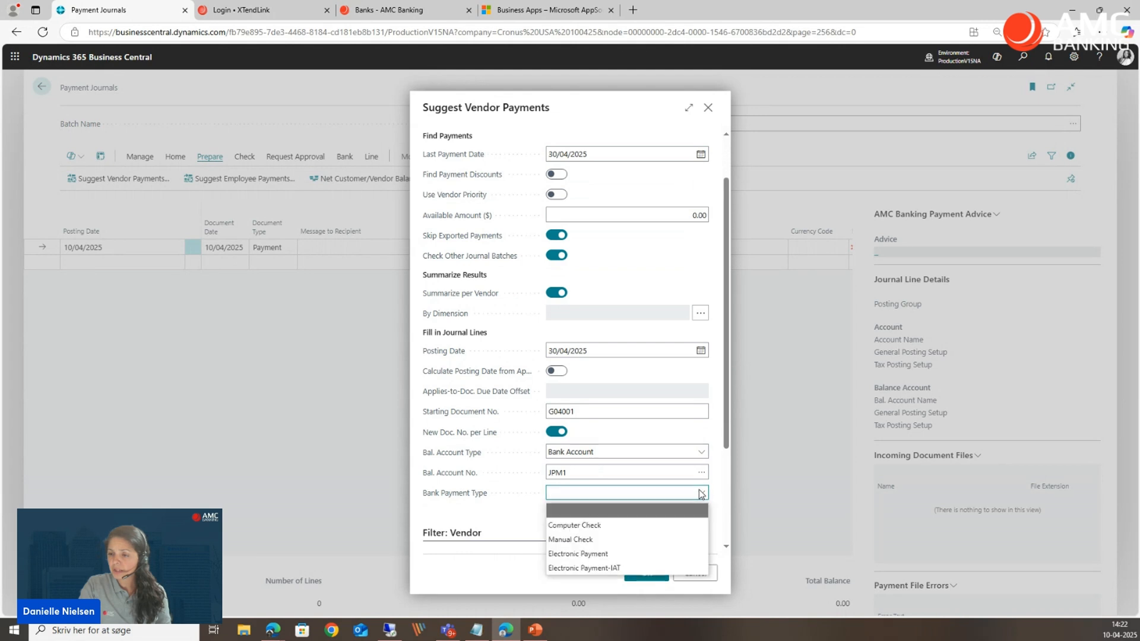
{"action": "left_click", "coordinate": [618, 554]}
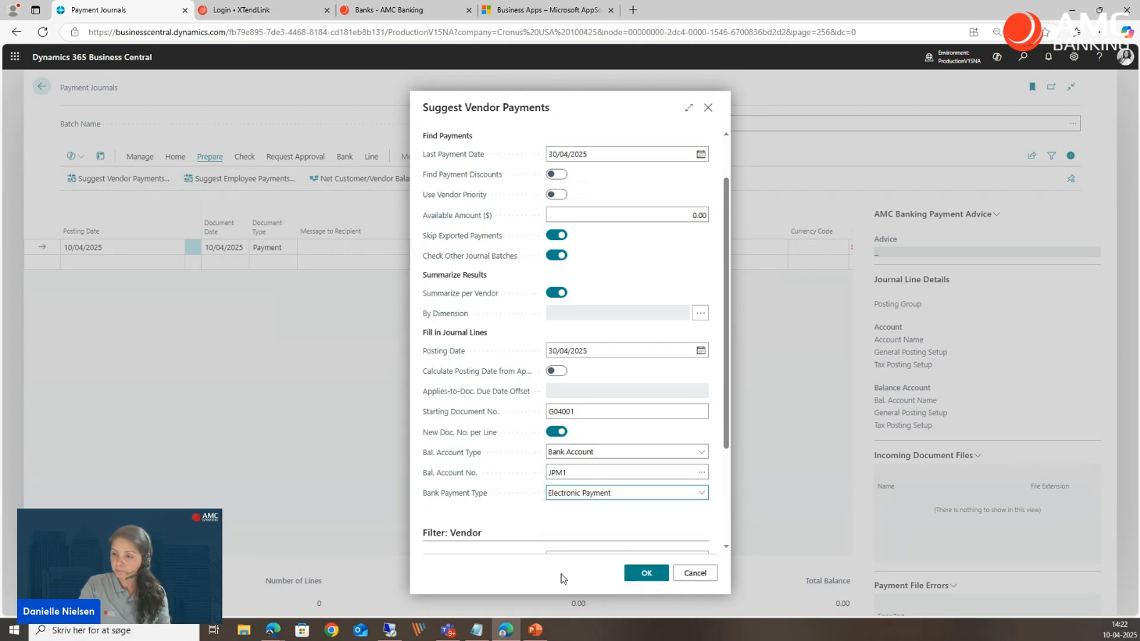
{"action": "left_click", "coordinate": [646, 573]}
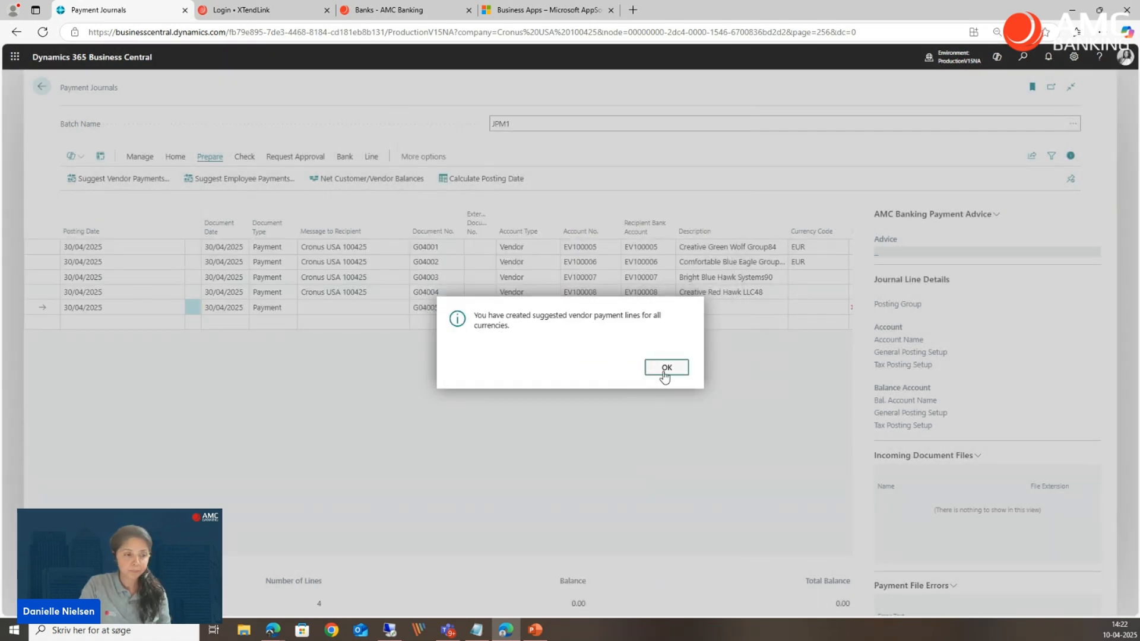
{"action": "left_click", "coordinate": [663, 371]}
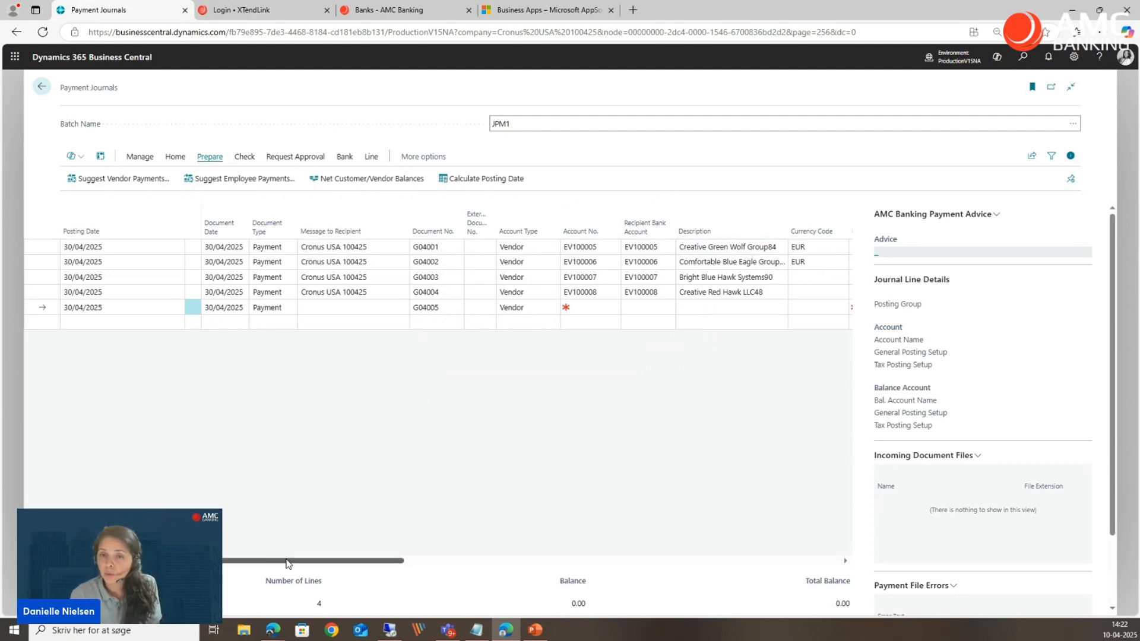
Review the suggested payment lines, including their recipient bank accounts, currency codes, payment method codes, amounts and balancing accounts.
{"action": "left_click_drag", "start_coordinate": [300, 562], "coordinate": [384, 553]}
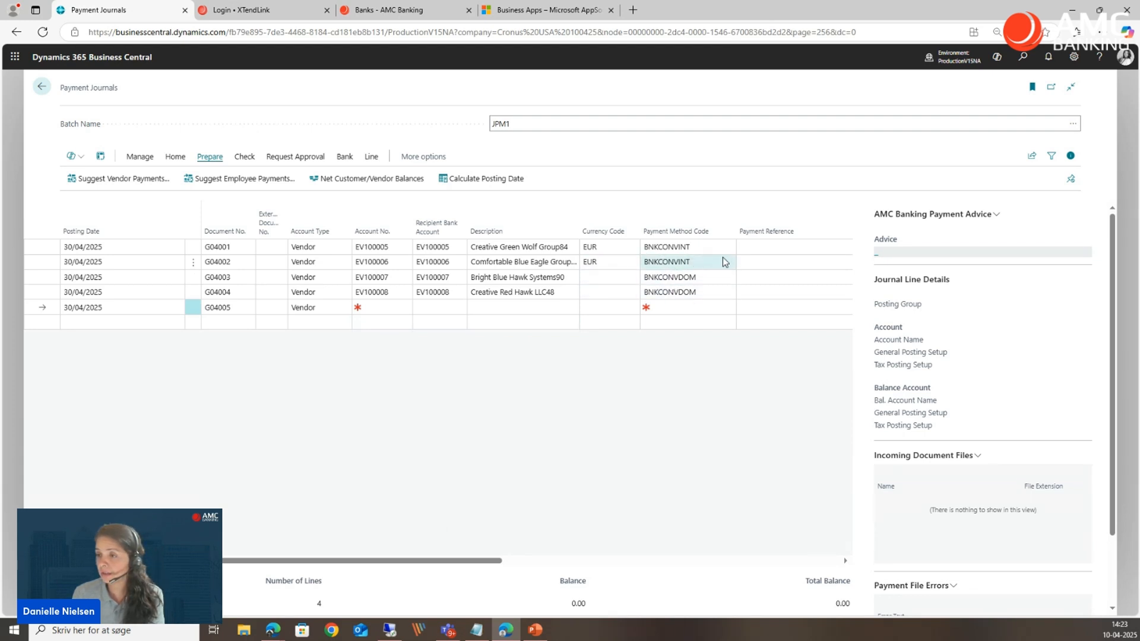
{"action": "left_click", "coordinate": [709, 243]}
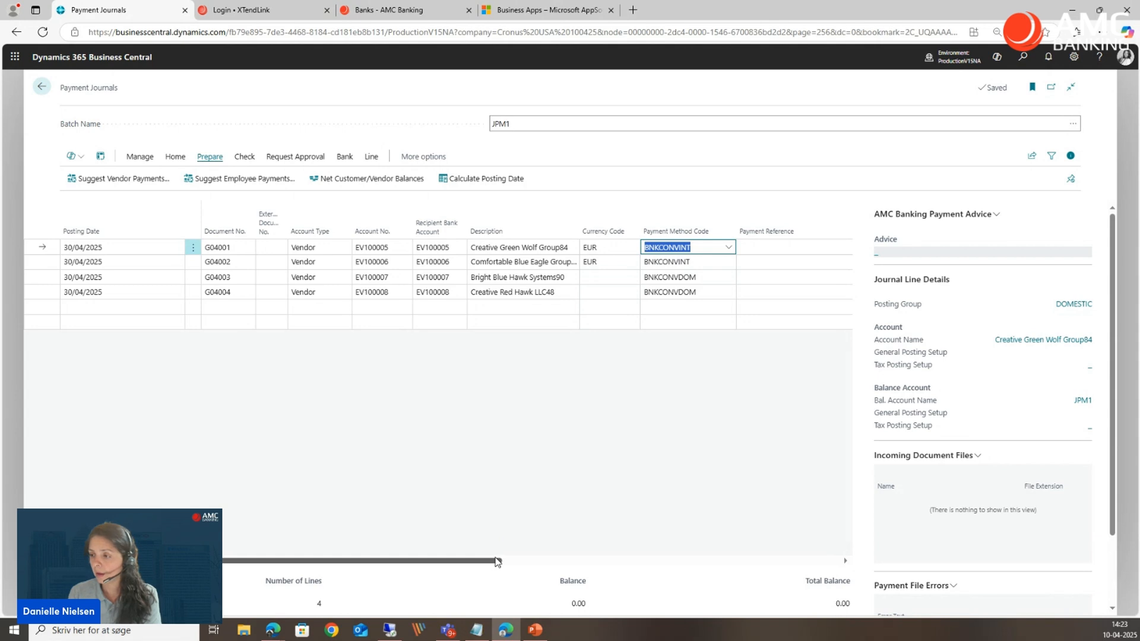
{"action": "left_click_drag", "start_coordinate": [501, 561], "coordinate": [643, 541]}
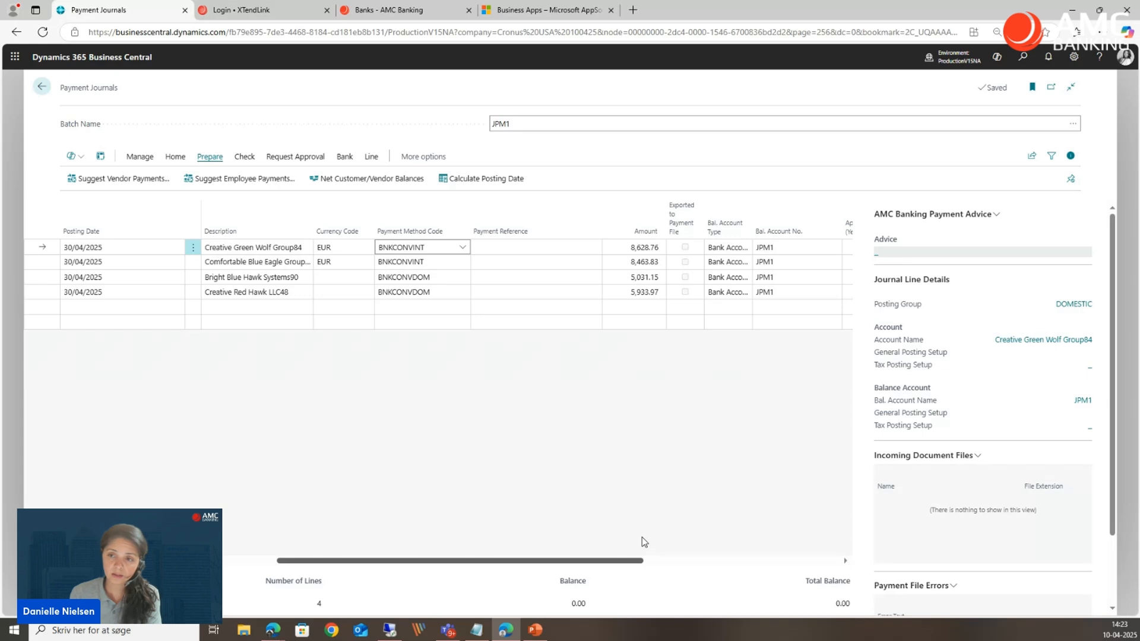
{"action": "left_click_drag", "start_coordinate": [643, 542], "coordinate": [361, 553]}
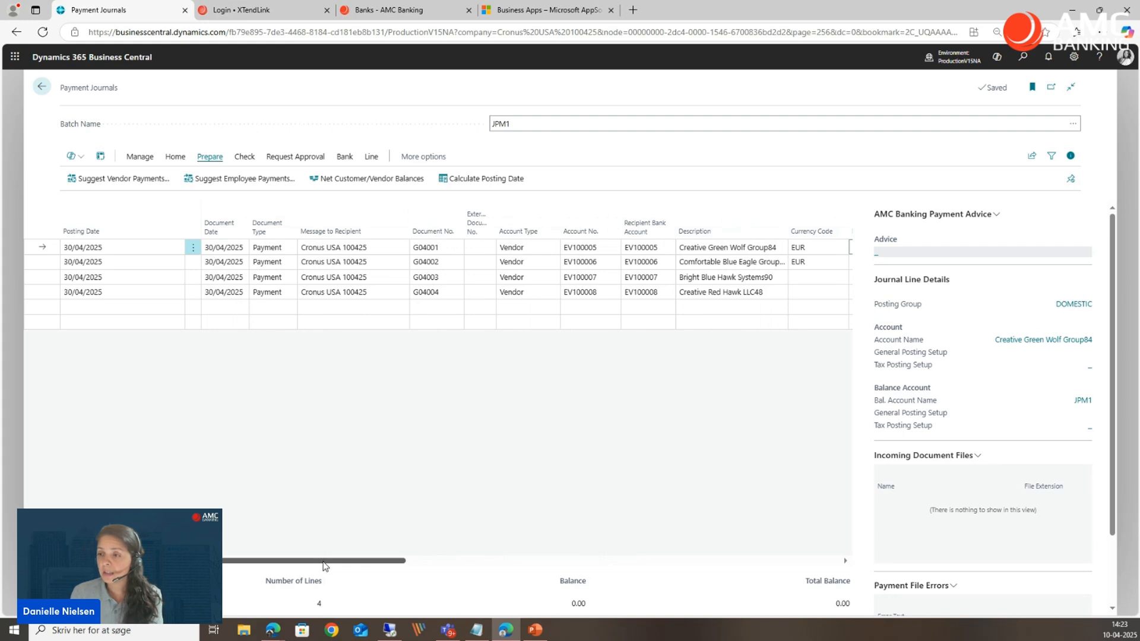
{"action": "left_click_drag", "start_coordinate": [325, 566], "coordinate": [380, 562]}
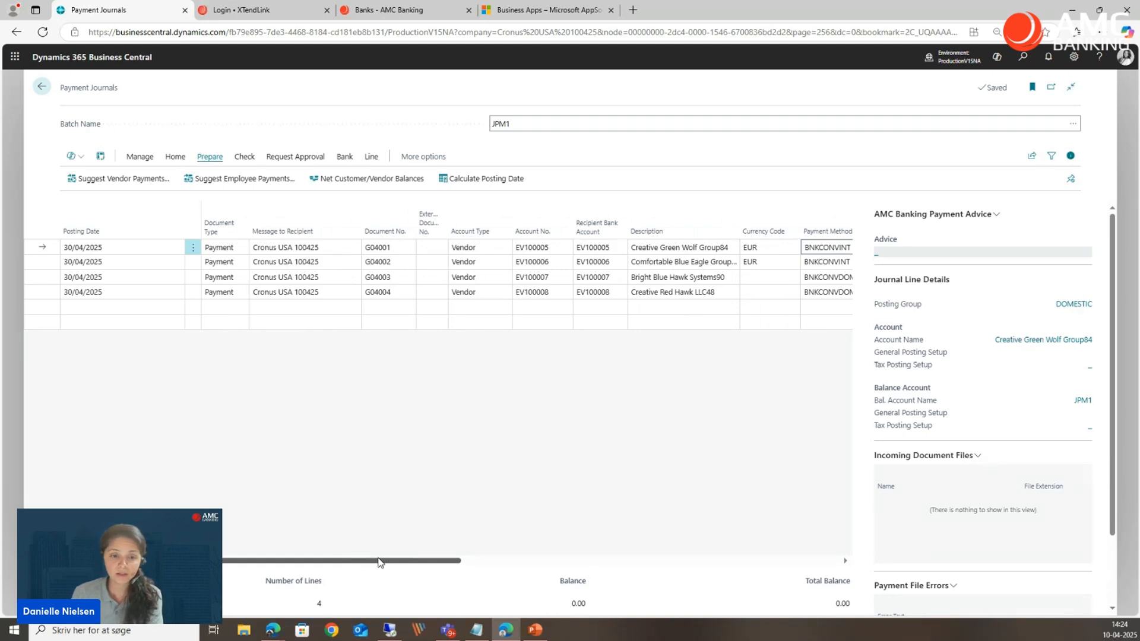
{"action": "left_click_drag", "start_coordinate": [380, 562], "coordinate": [384, 561]}
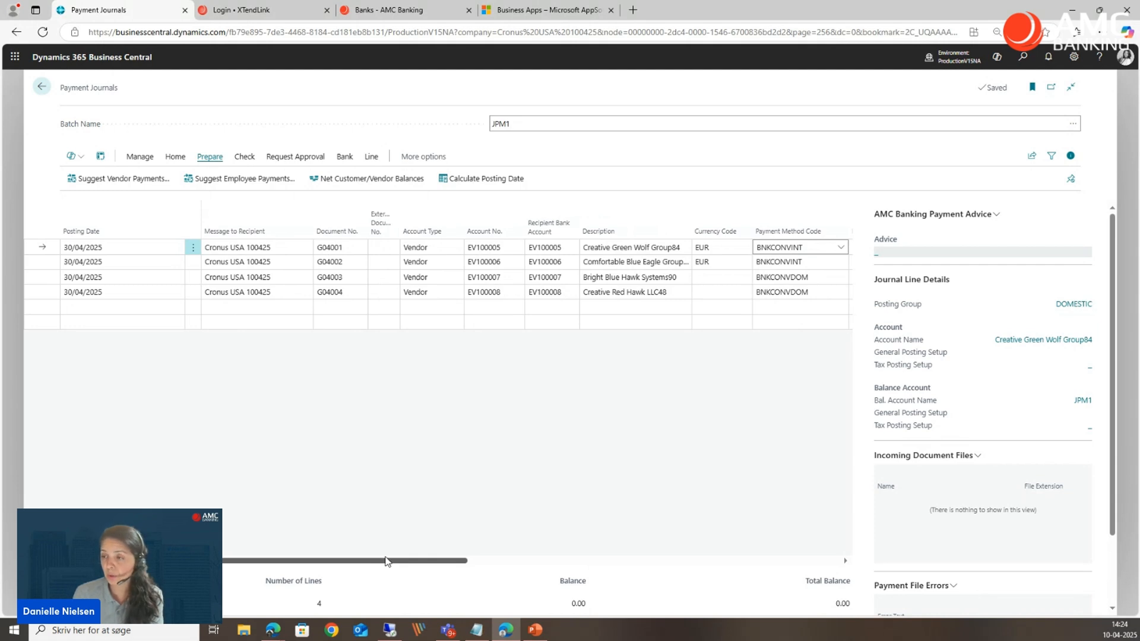
{"action": "left_click_drag", "start_coordinate": [385, 561], "coordinate": [341, 561]}
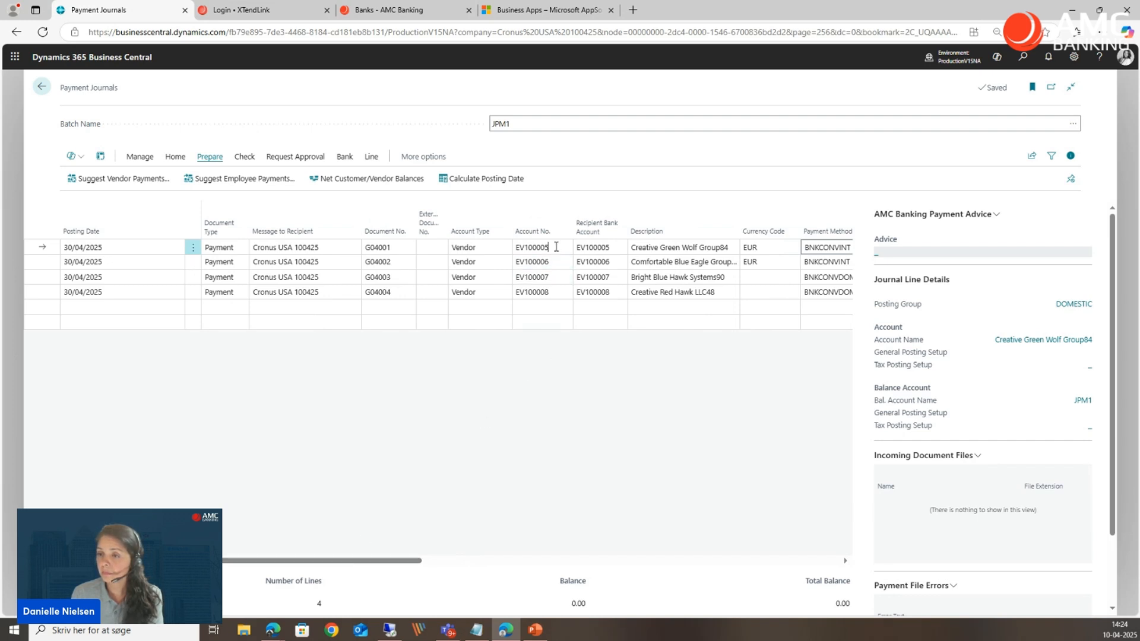
Clear the recipient bank account on payment line G04001.
{"action": "left_click", "coordinate": [537, 247]}
{"action": "left_click", "coordinate": [601, 247]}
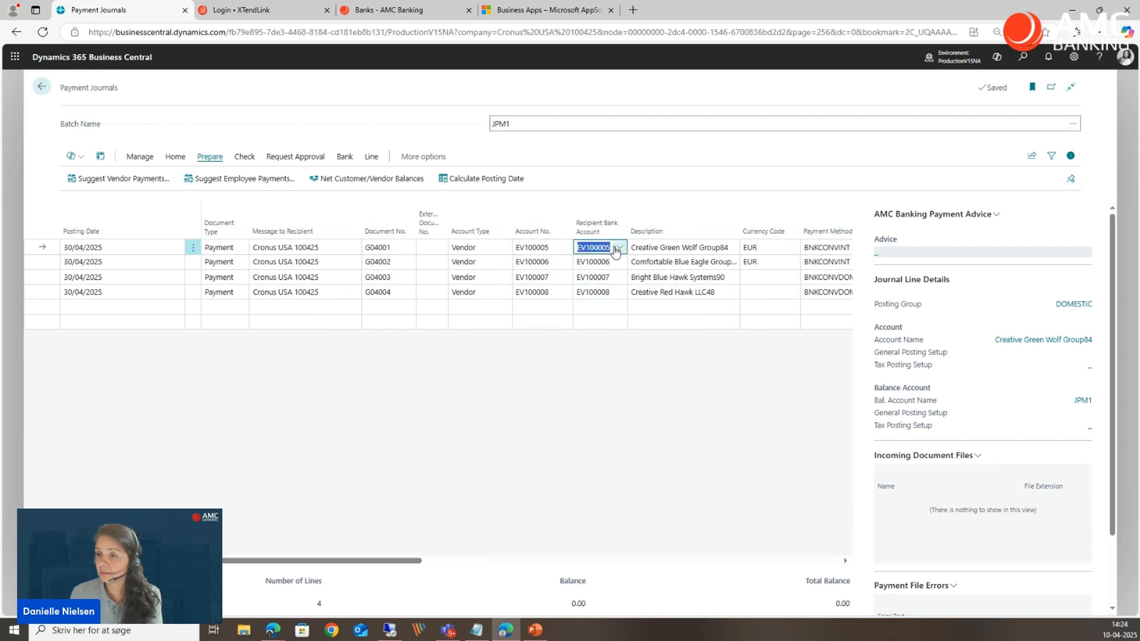
{"action": "key", "text": "Delete"}
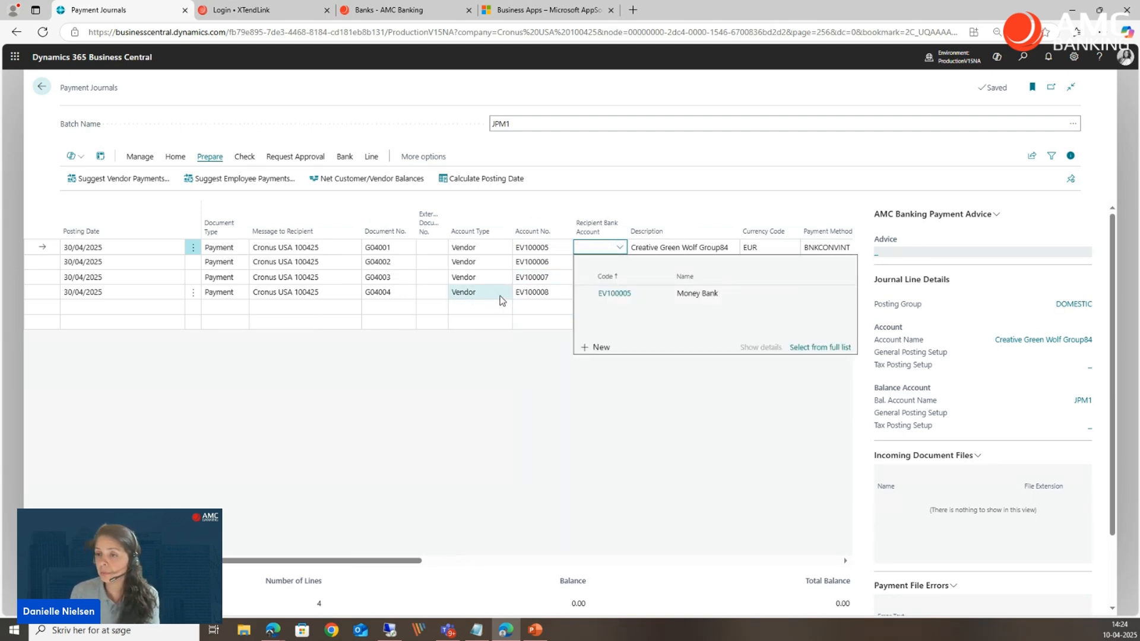
{"action": "left_click", "coordinate": [424, 295]}
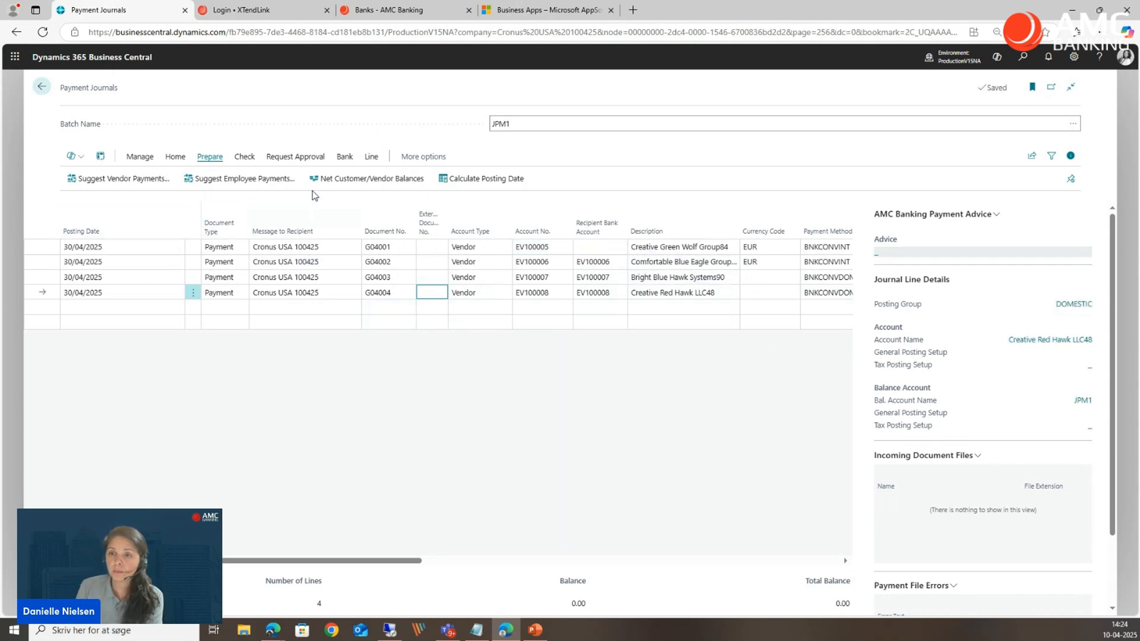
Try to export the journal's payments to the bank with the recipient bank account missing on line G04001.
{"action": "left_click", "coordinate": [346, 159]}
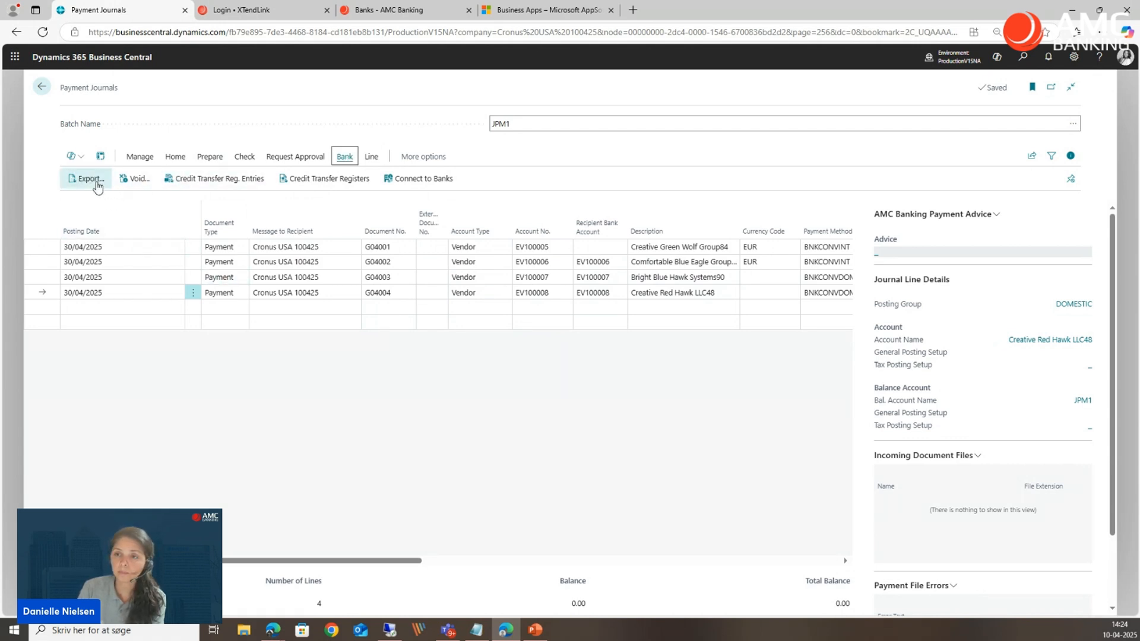
{"action": "left_click", "coordinate": [96, 180]}
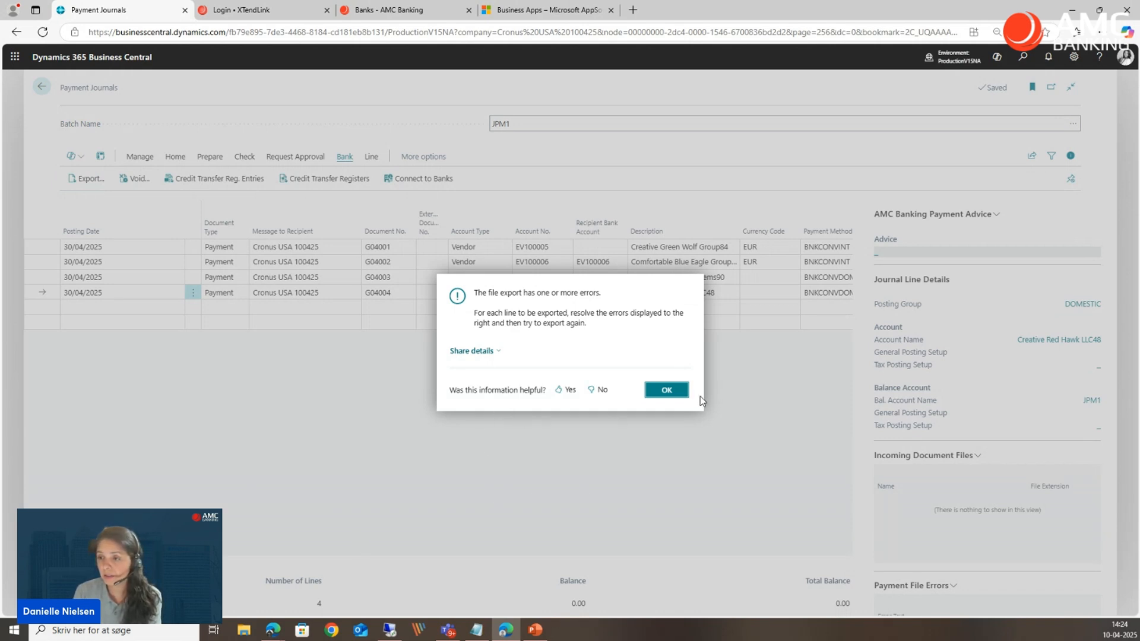
{"action": "left_click", "coordinate": [669, 389]}
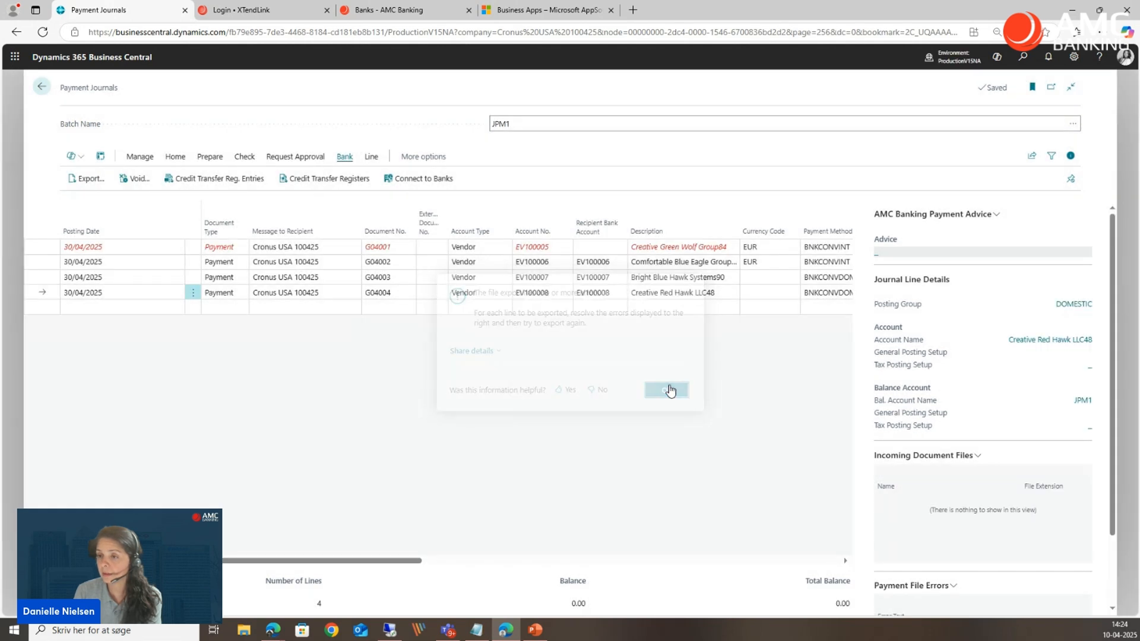
Examine the payment file errors for payment line G04001.
{"action": "left_click", "coordinate": [326, 263]}
{"action": "left_click", "coordinate": [336, 247]}
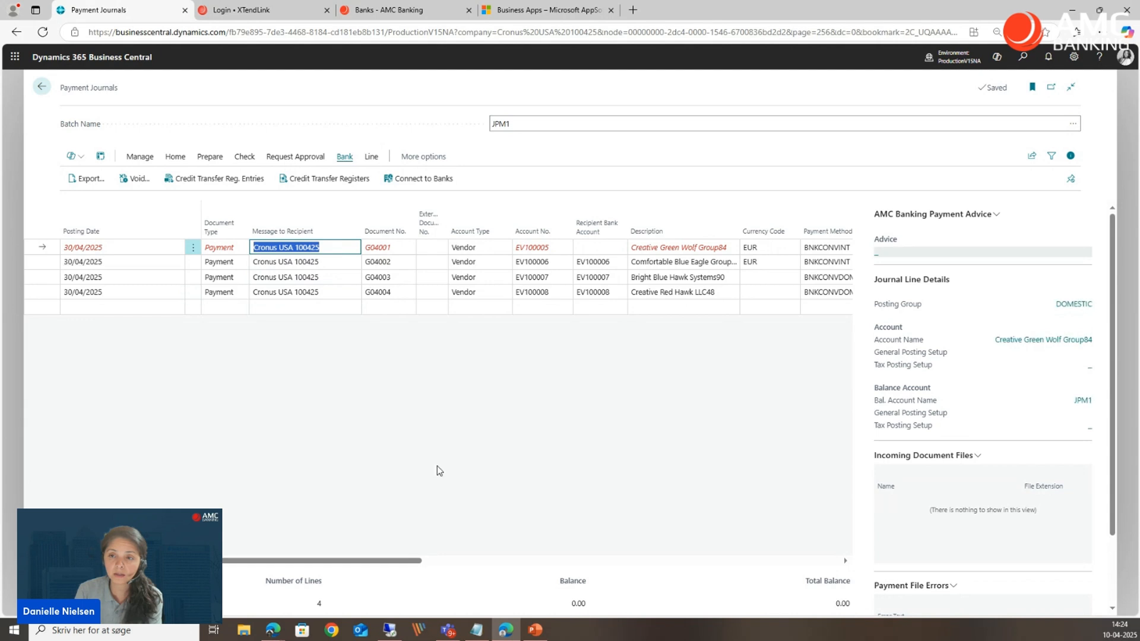
{"action": "left_click_drag", "start_coordinate": [398, 563], "coordinate": [564, 561]}
{"action": "scroll", "coordinate": [997, 531], "scroll_direction": "down", "scroll_amount": 2}
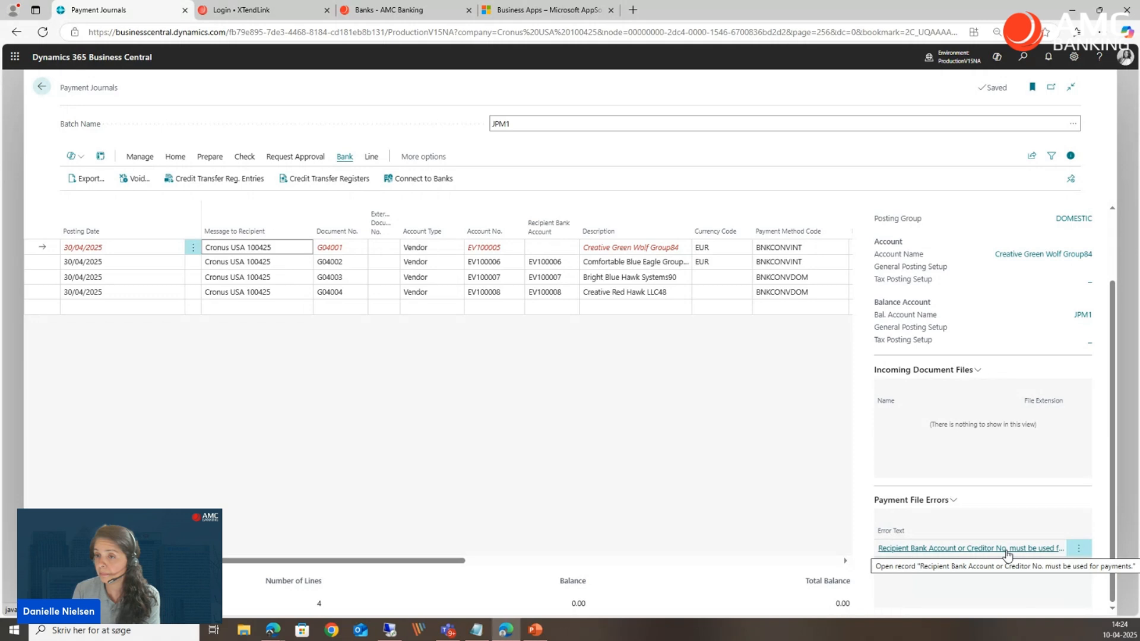
Set the recipient bank account on line G04001 to the vendor's Money Bank account and export the journal's payments to the bank.
{"action": "left_click", "coordinate": [558, 248]}
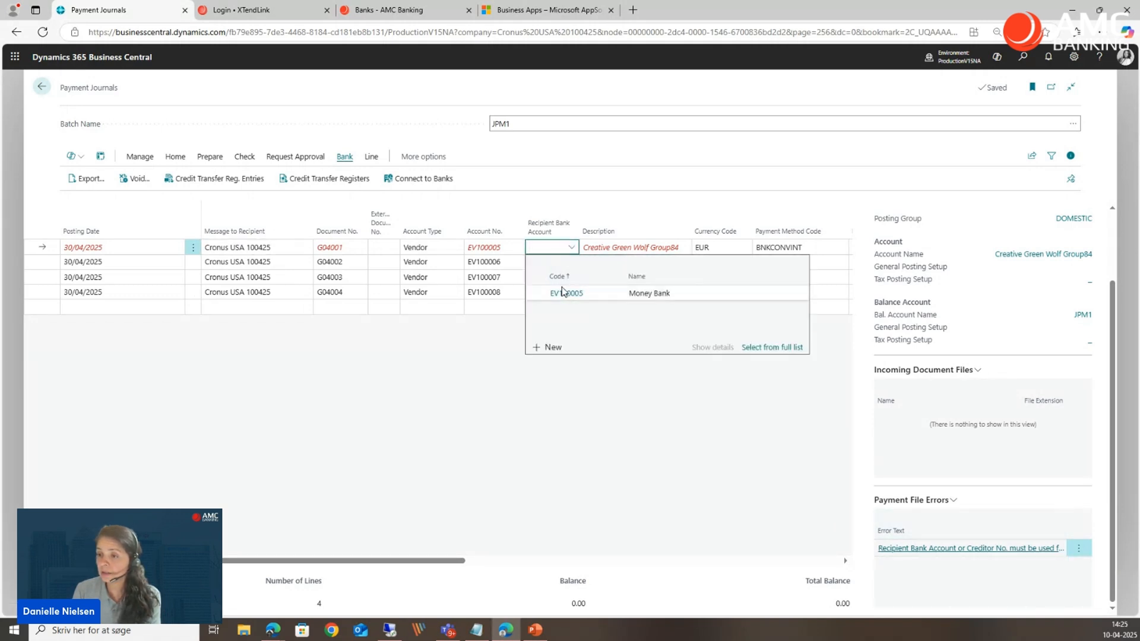
{"action": "left_click", "coordinate": [558, 295]}
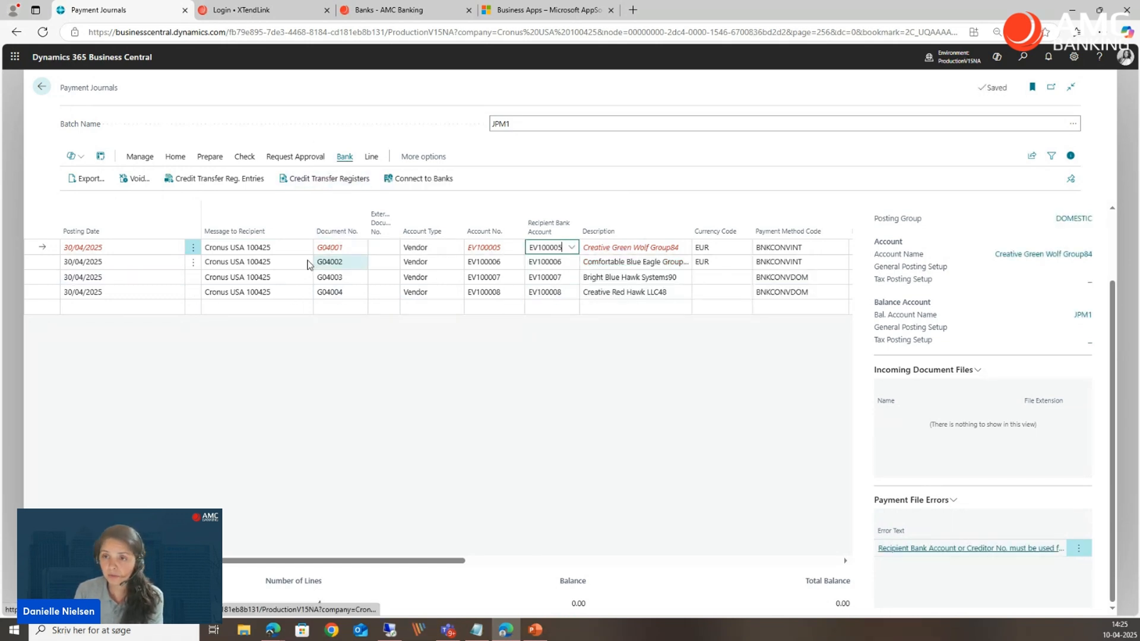
{"action": "left_click", "coordinate": [82, 188]}
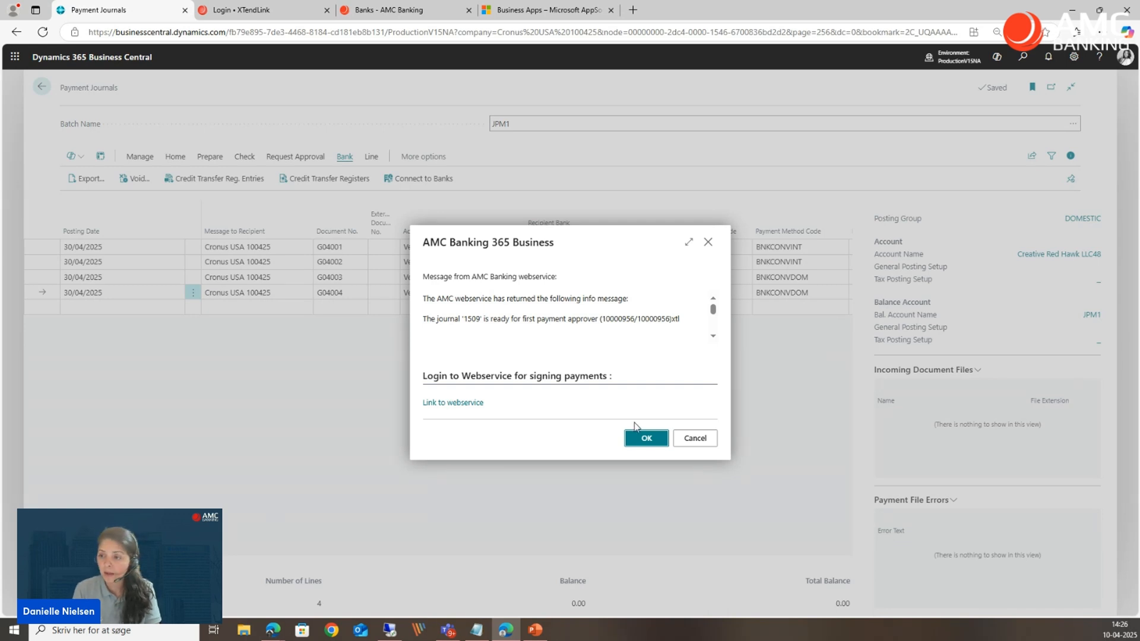
Open the XTendLink webservice from the export message and display the outgoing payments of journal 1509.
{"action": "left_click", "coordinate": [440, 403]}
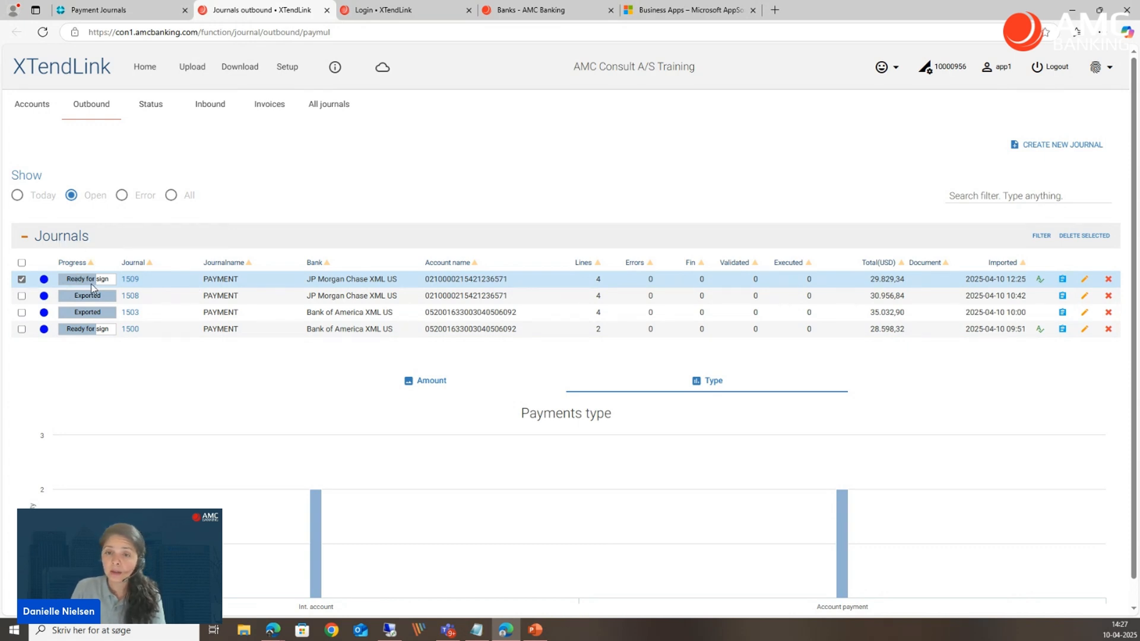
{"action": "left_click", "coordinate": [131, 279]}
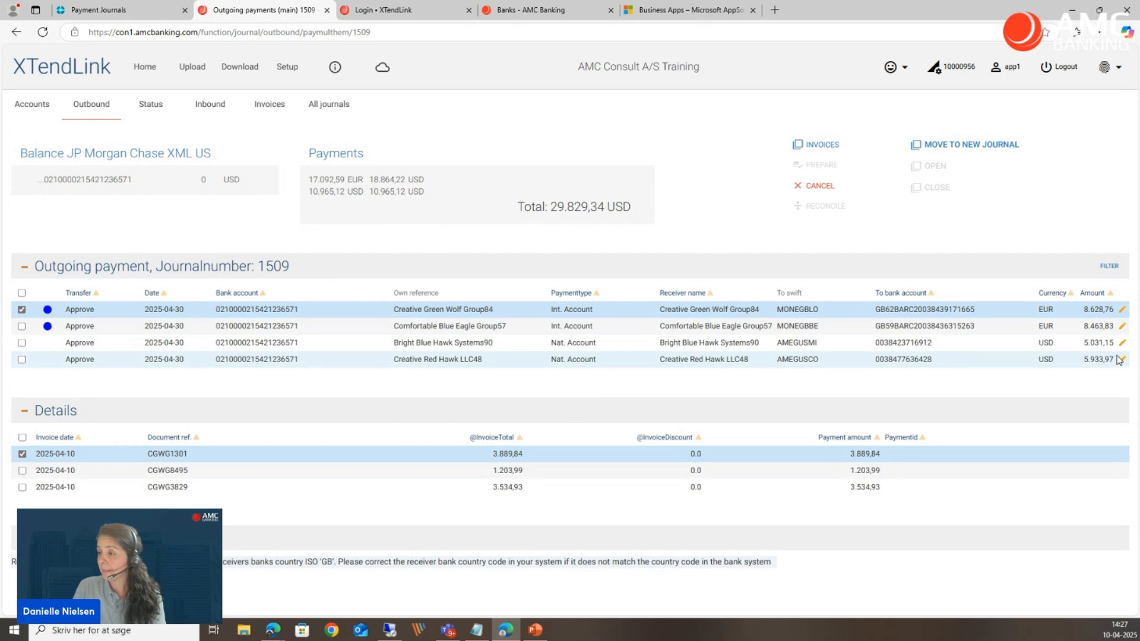
Switch back to Business Central, dismiss the webservice message, and check the Exported to Payment File column on the journal lines.
{"action": "left_click", "coordinate": [107, 10]}
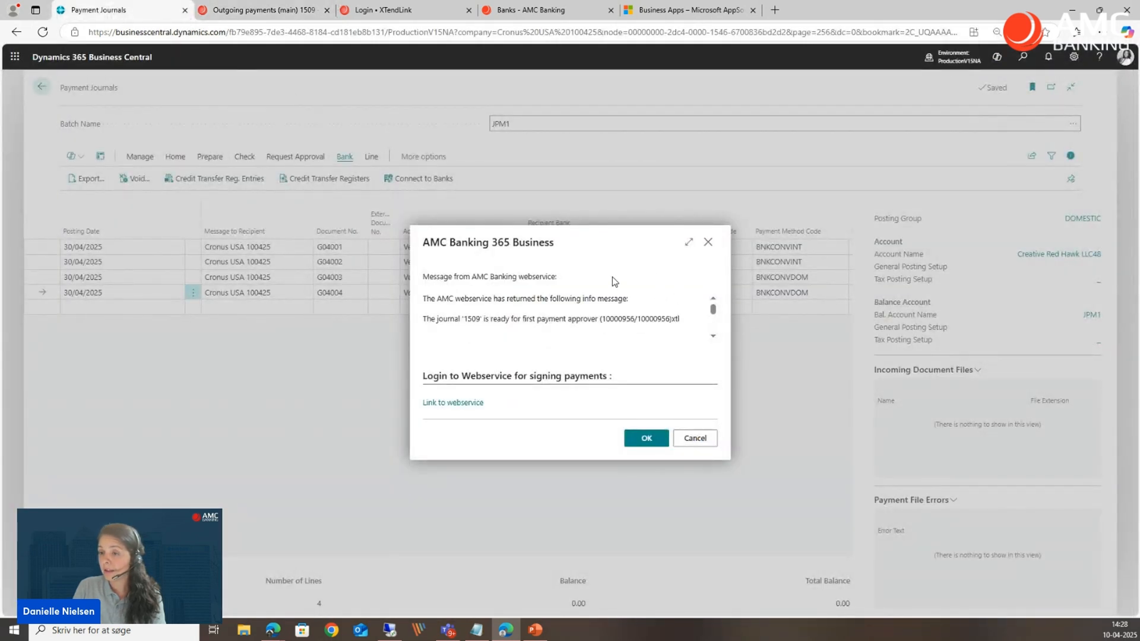
{"action": "left_click", "coordinate": [641, 437]}
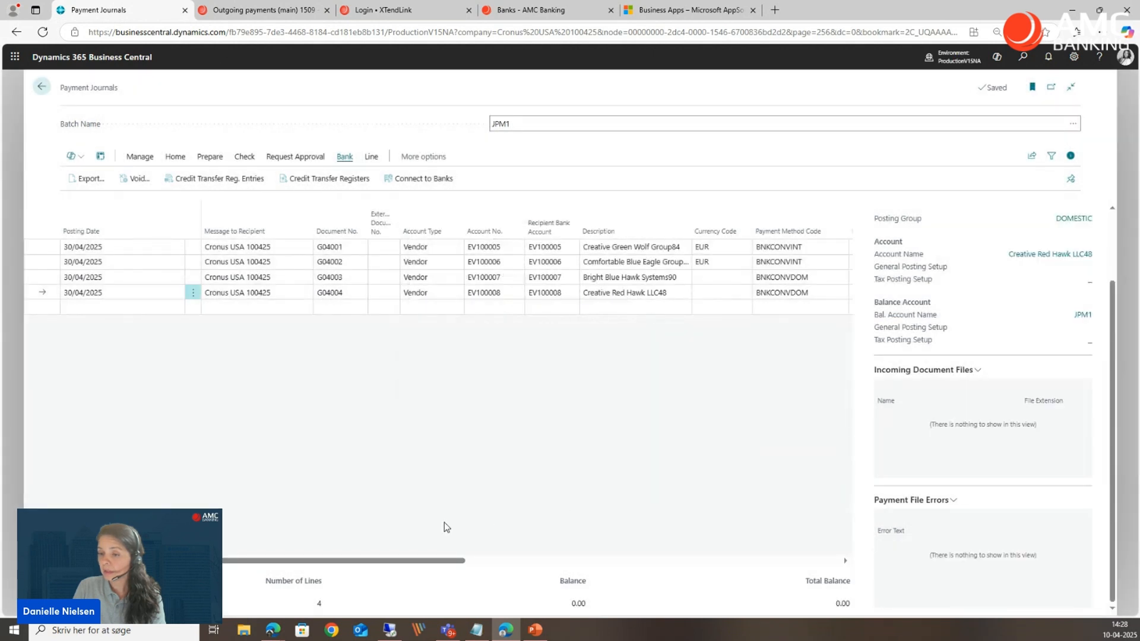
{"action": "left_click_drag", "start_coordinate": [454, 561], "coordinate": [631, 567]}
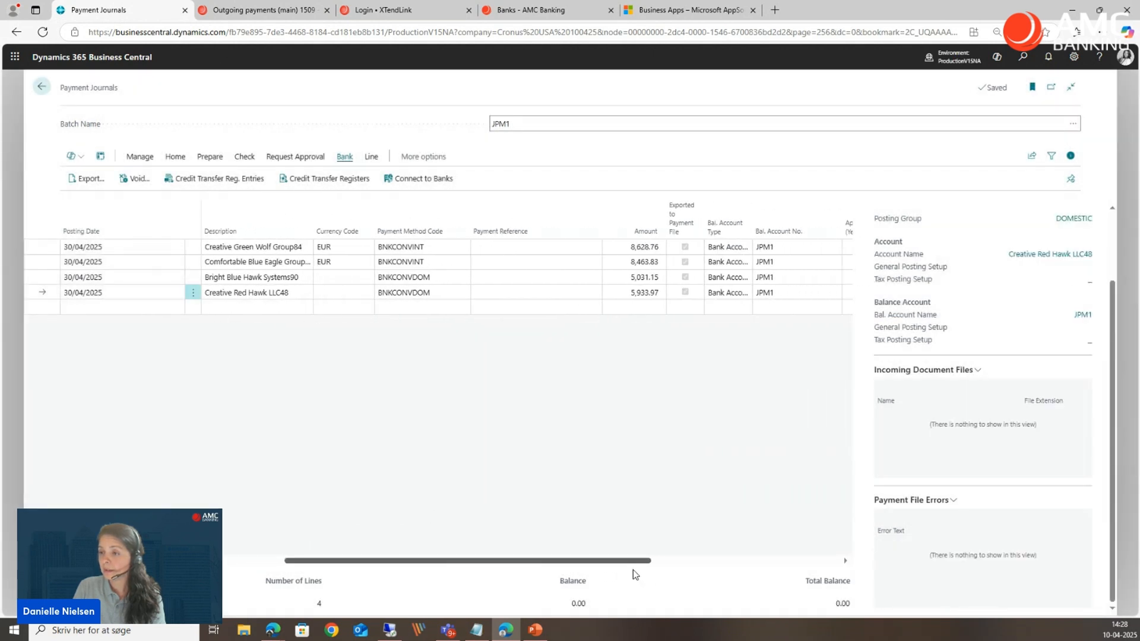
Switch to XTendLink and examine the invoice details of the Creative Green Wolf Group84, Comfortable Blue Eagle Group57 and Bright Blue Hawk Systems90 payments.
{"action": "left_click", "coordinate": [264, 10]}
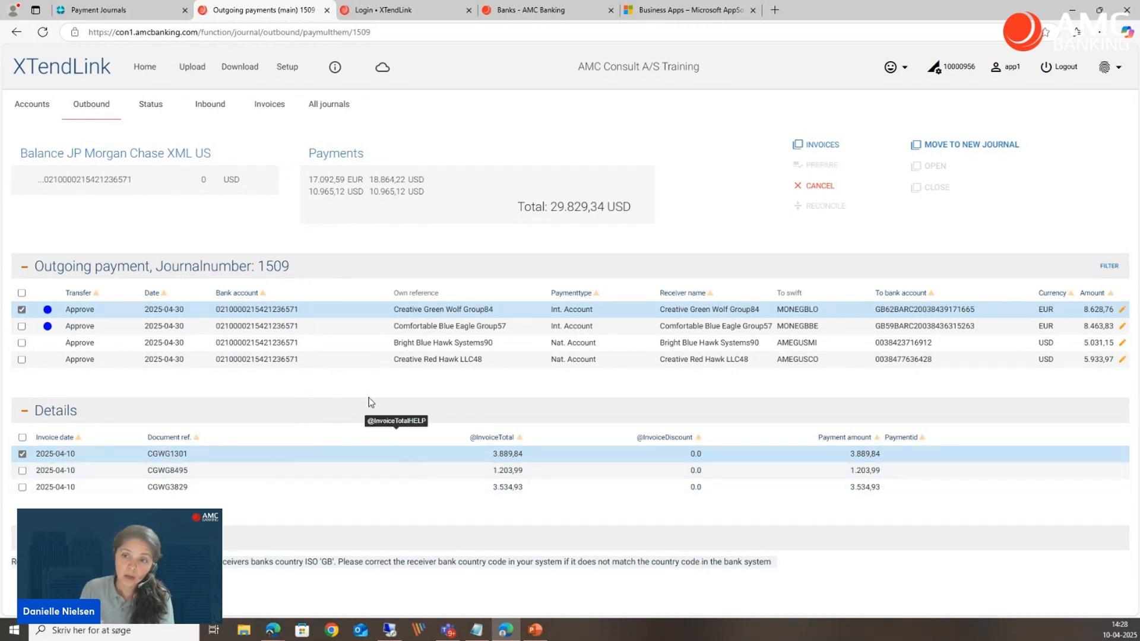
{"action": "left_click", "coordinate": [369, 330]}
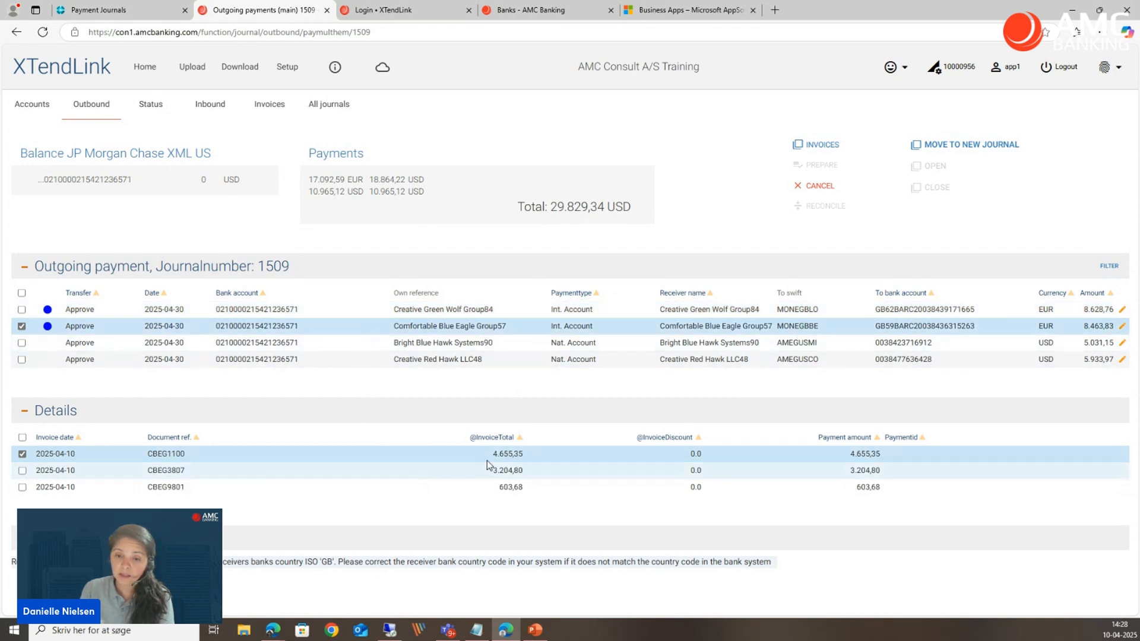
{"action": "left_click", "coordinate": [358, 341]}
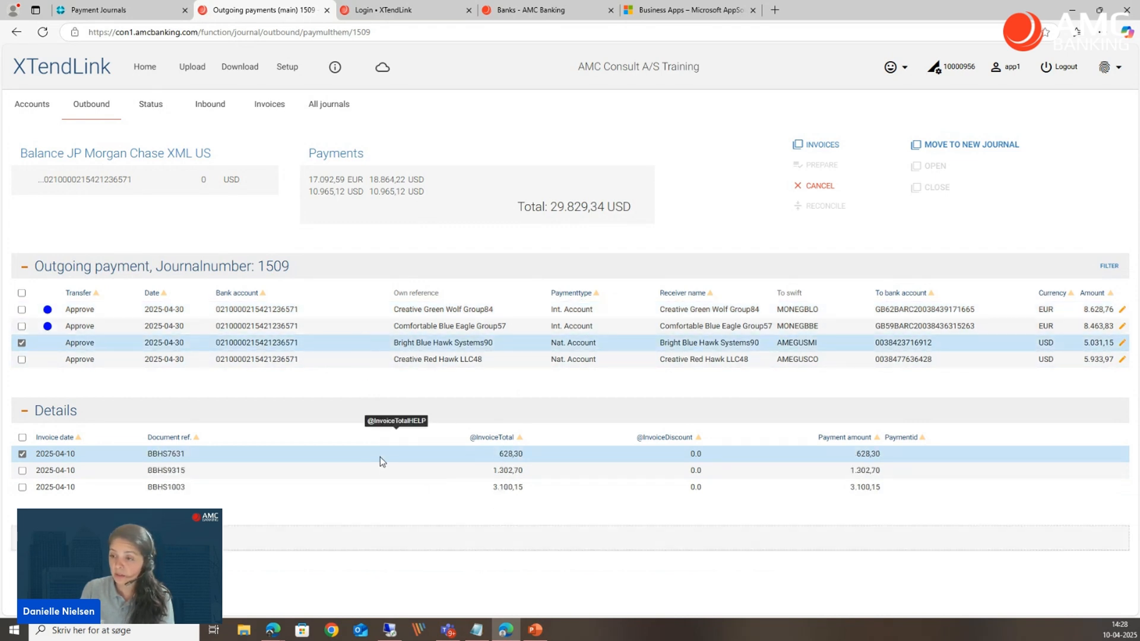
{"action": "left_click", "coordinate": [331, 315]}
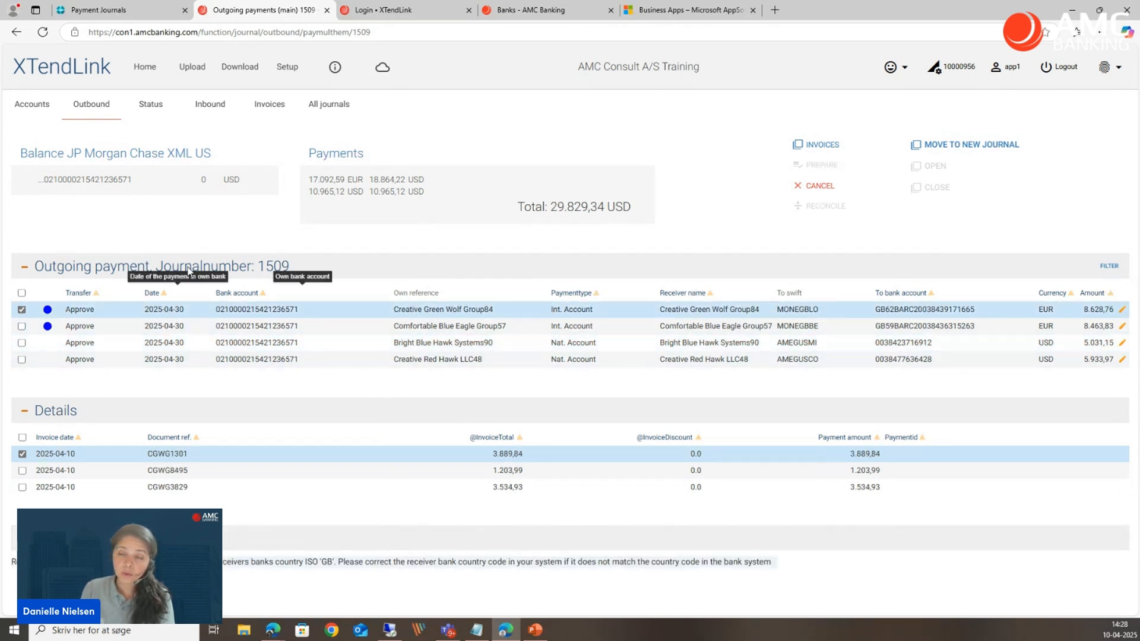
Approve outbound journal 1509 as Approver 1 by entering the approver's password.
{"action": "left_click", "coordinate": [97, 117]}
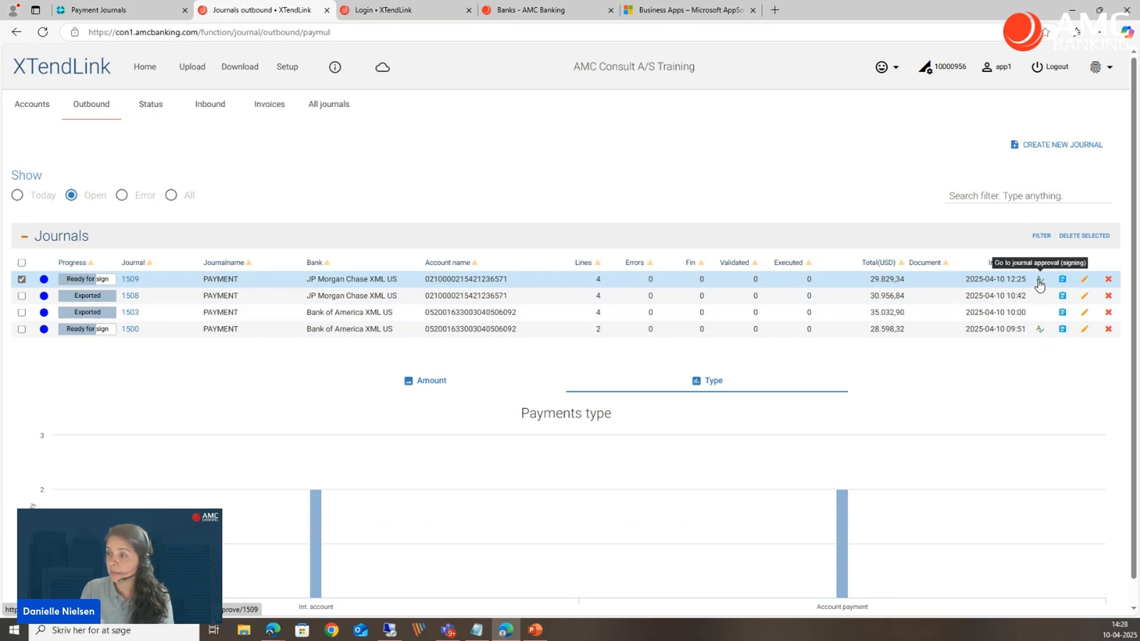
{"action": "left_click", "coordinate": [1039, 283]}
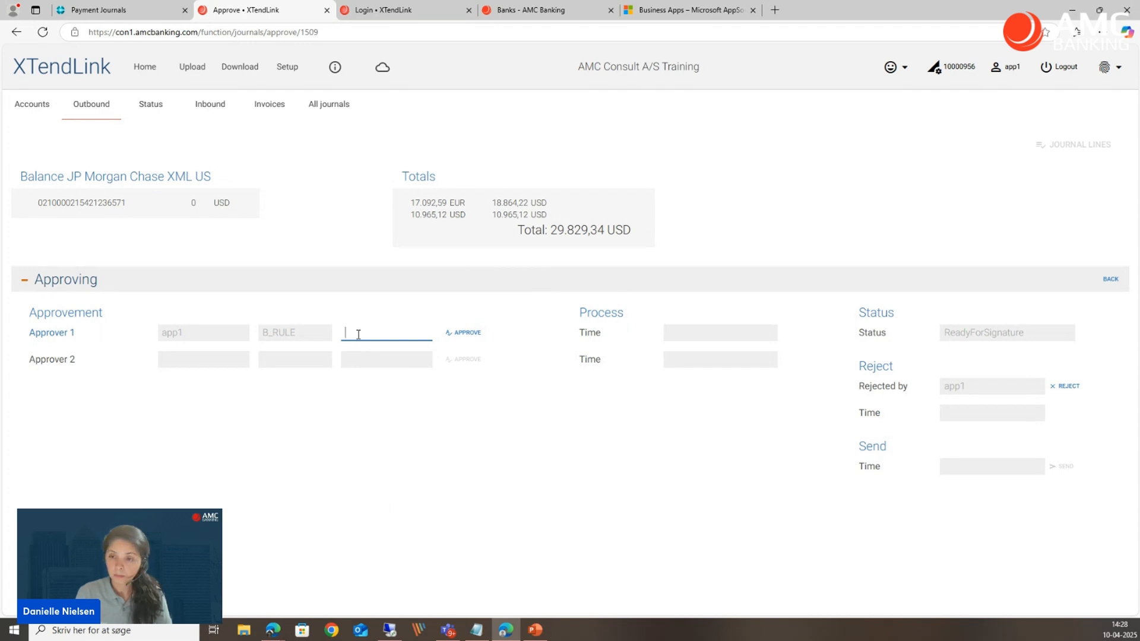
{"action": "type", "text": "••••"}
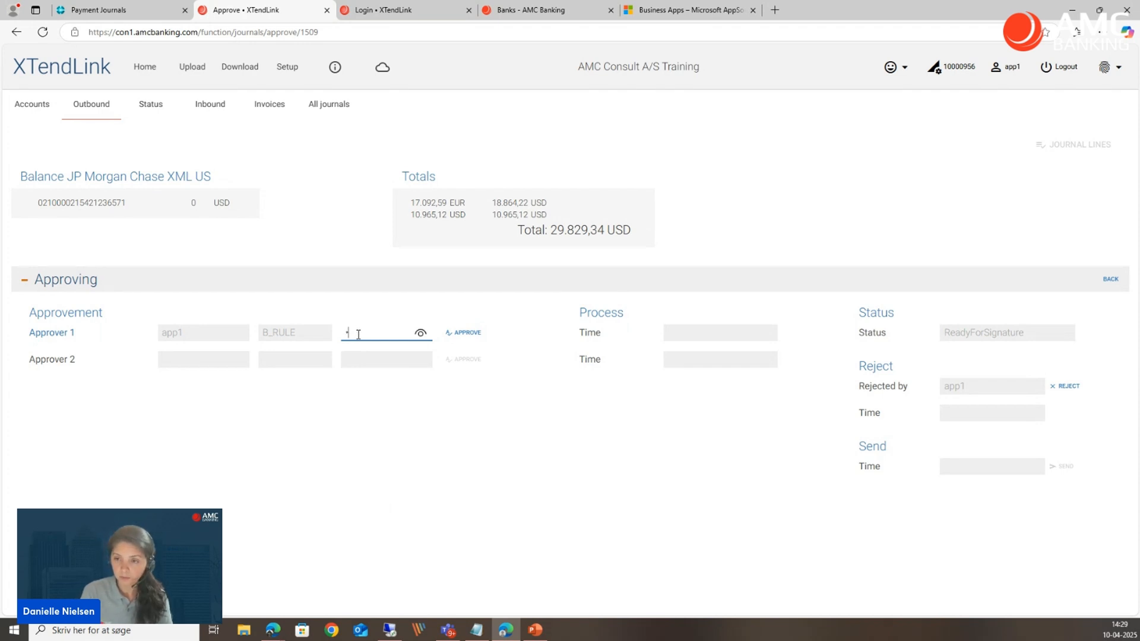
{"action": "key", "text": "BackSpace"}
{"action": "type", "text": "••••"}
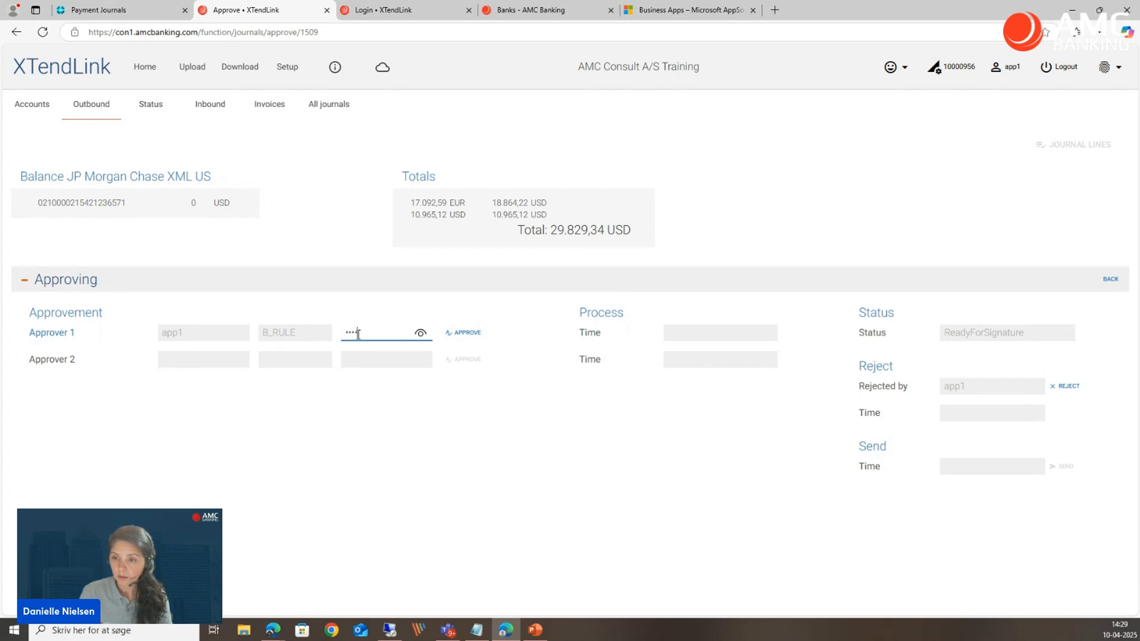
{"action": "left_click", "coordinate": [464, 333]}
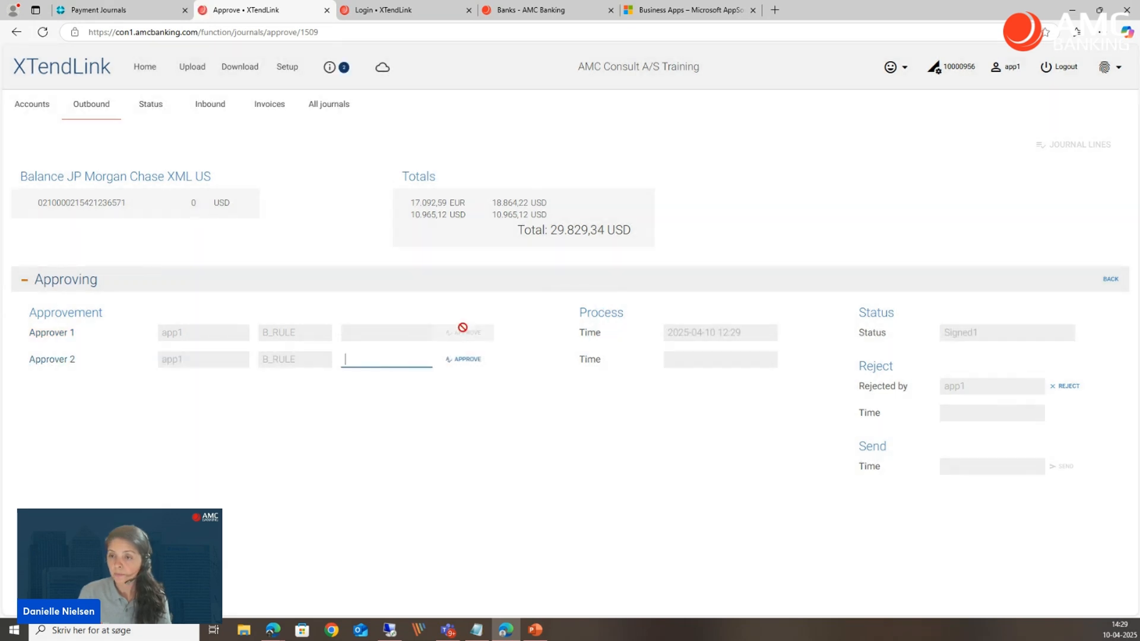
Log the first approver out and sign in as app2 with the account password, without saving the password in the browser.
{"action": "left_click", "coordinate": [106, 116]}
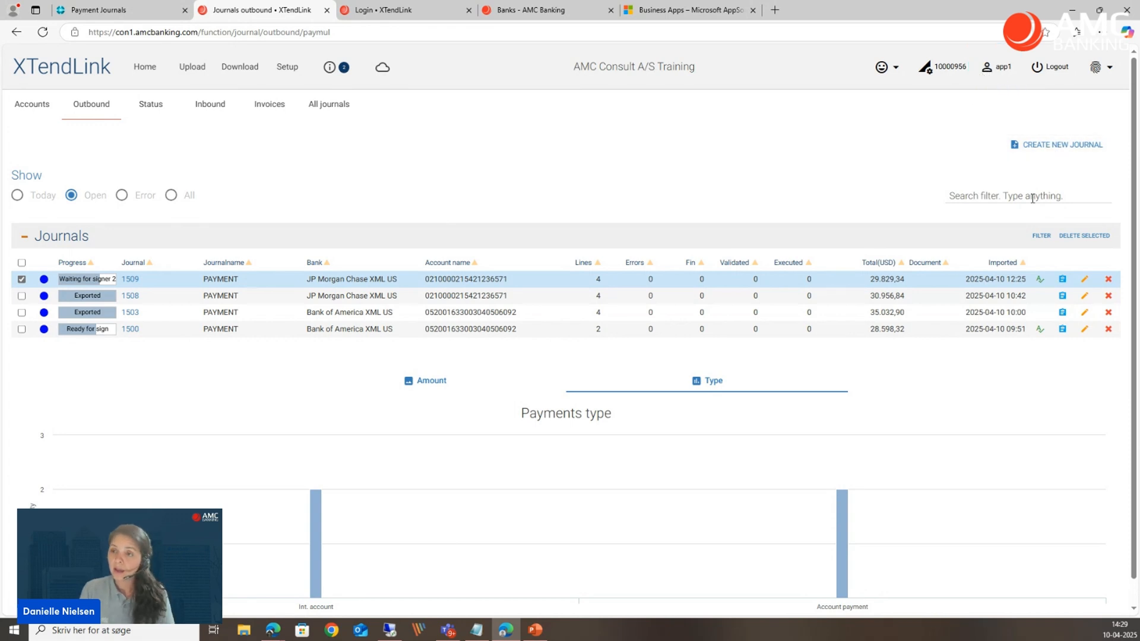
{"action": "left_click", "coordinate": [1053, 69]}
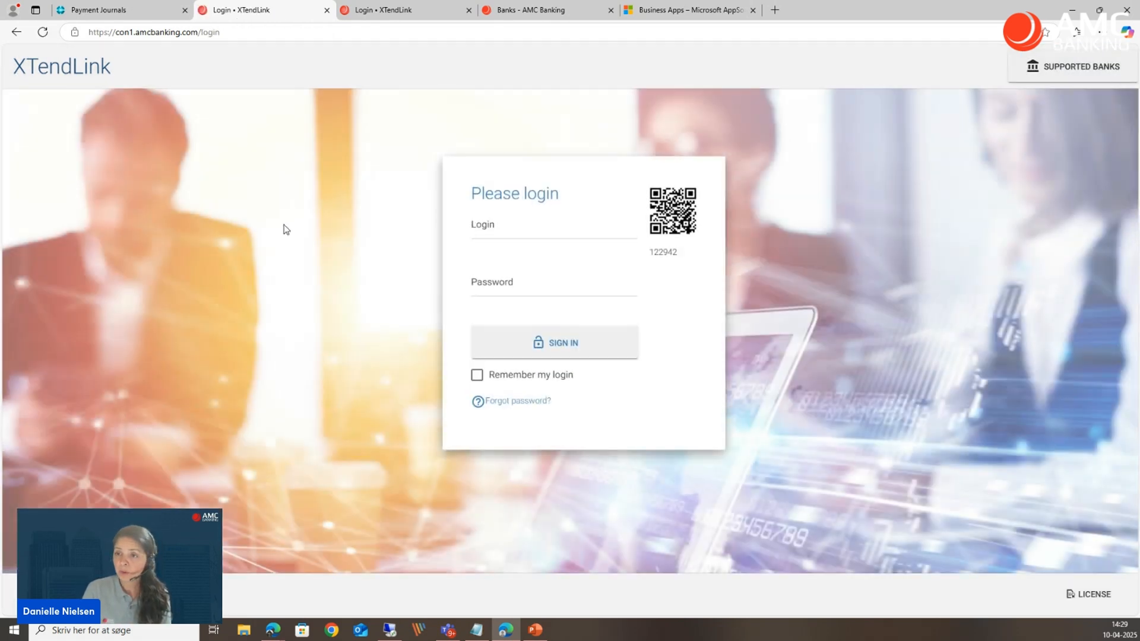
{"action": "type", "text": "app2"}
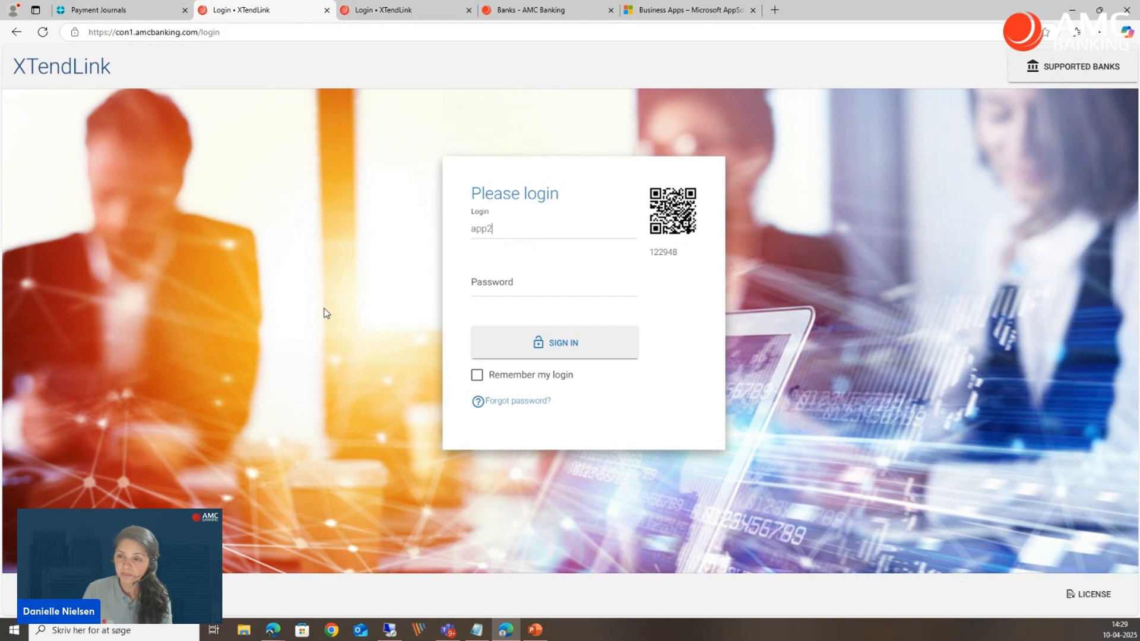
{"action": "left_click", "coordinate": [475, 285]}
{"action": "type", "text": "•"}
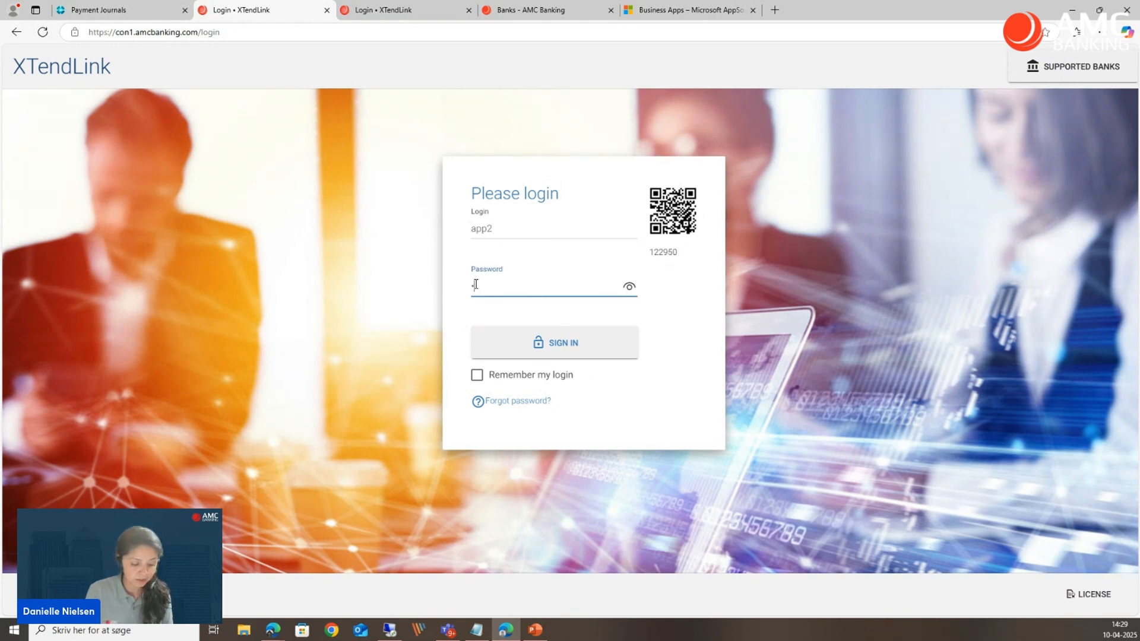
{"action": "type", "text": "•••"}
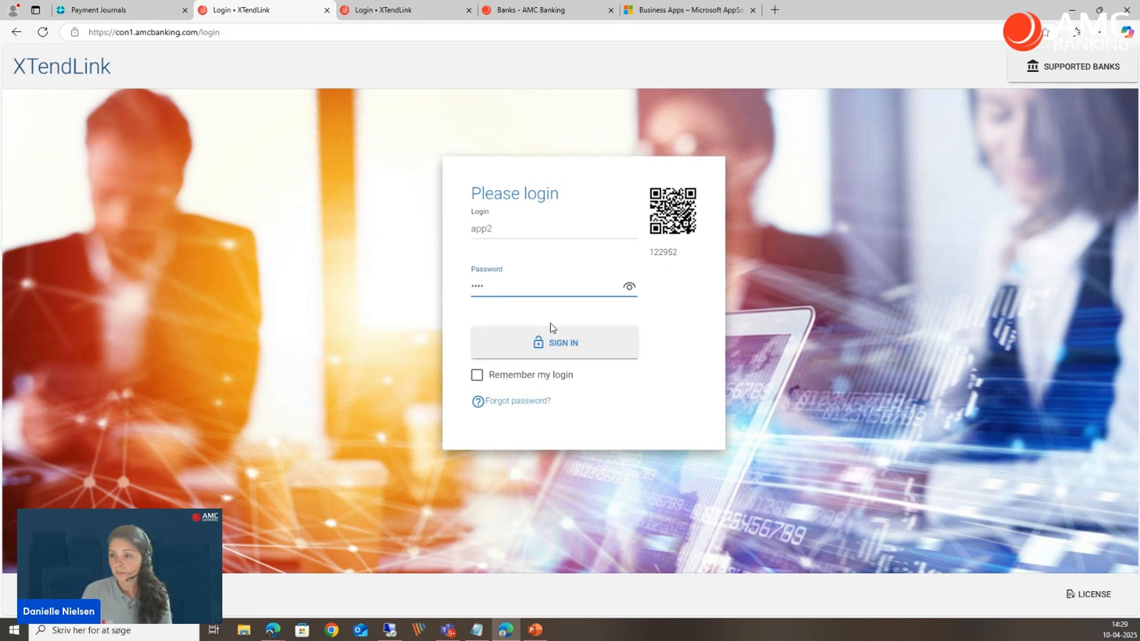
{"action": "left_click", "coordinate": [561, 355]}
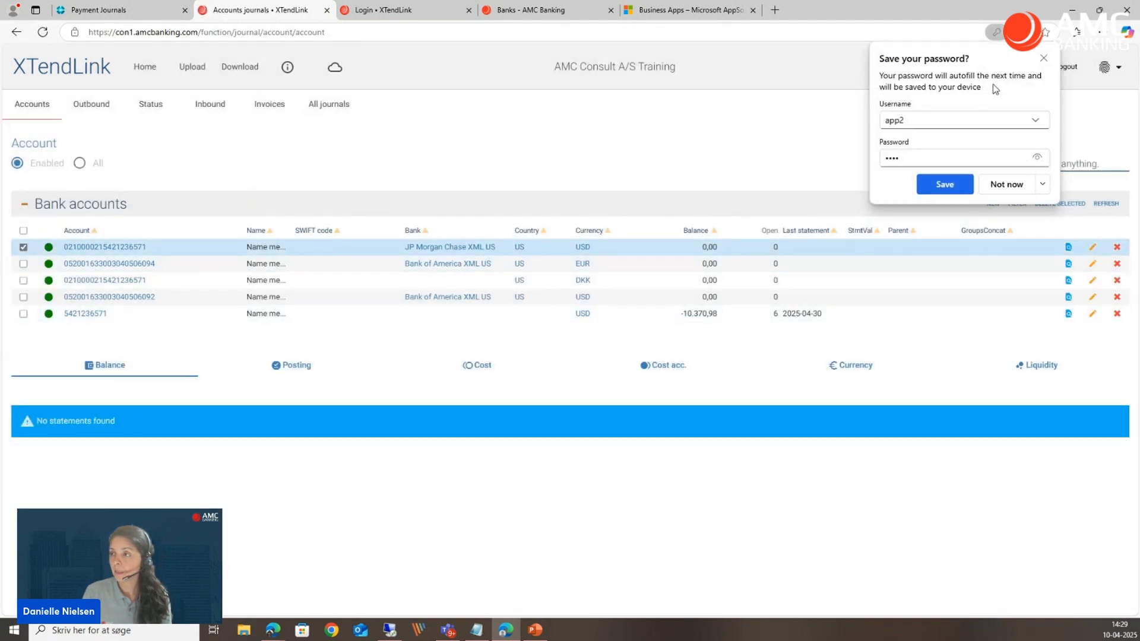
{"action": "left_click", "coordinate": [1043, 57]}
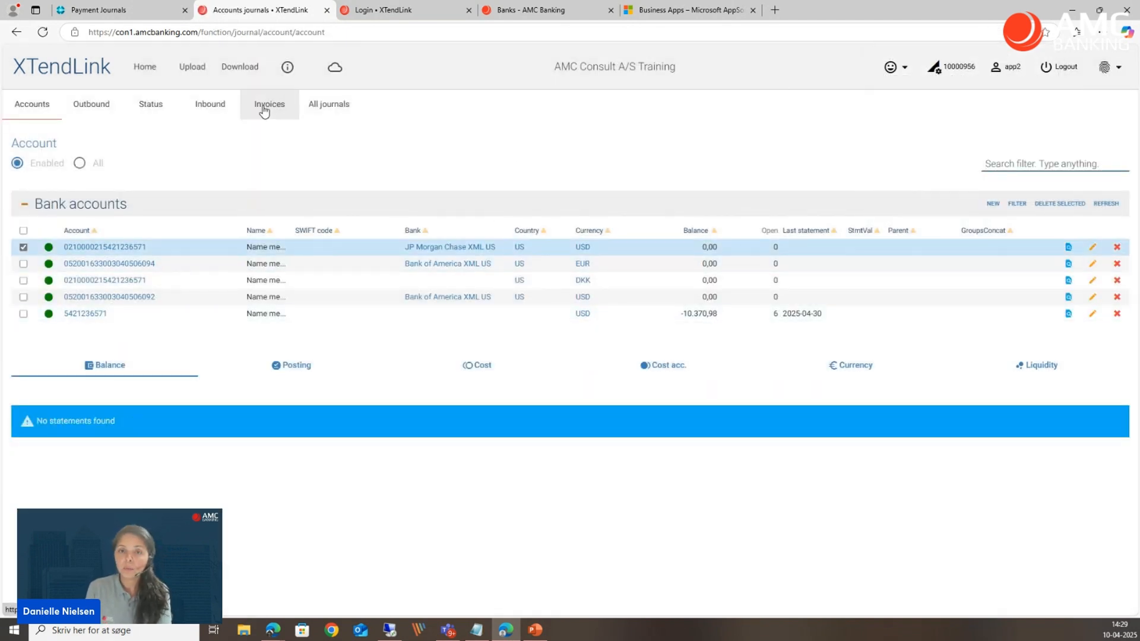
Review the outgoing payments of outbound journal 1509 as the second approver.
{"action": "left_click", "coordinate": [96, 105]}
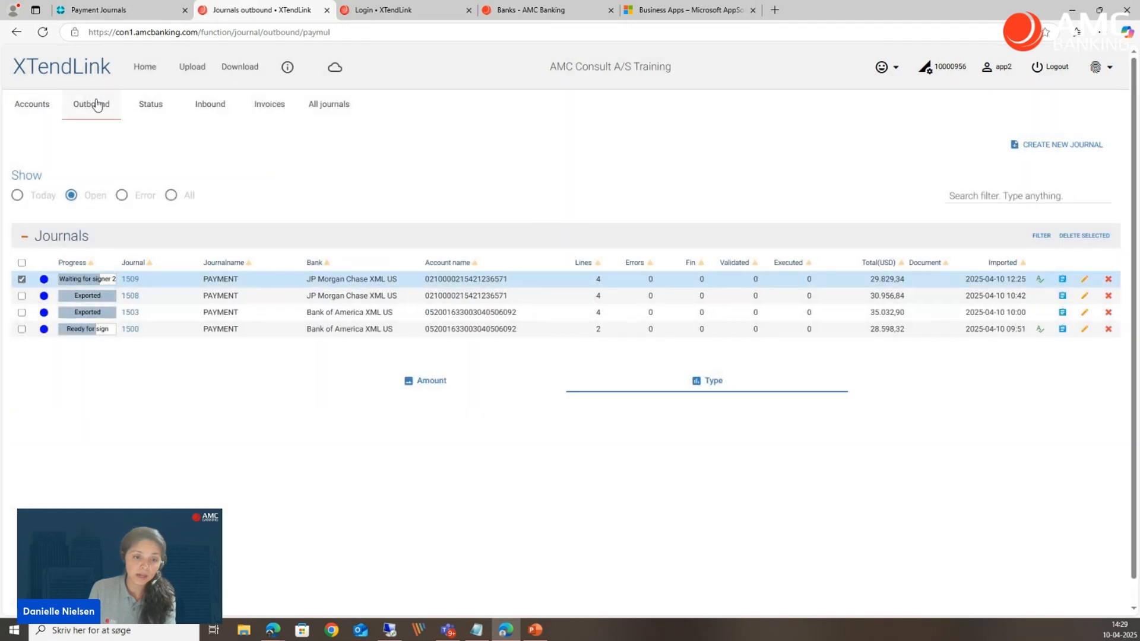
{"action": "left_click", "coordinate": [130, 280]}
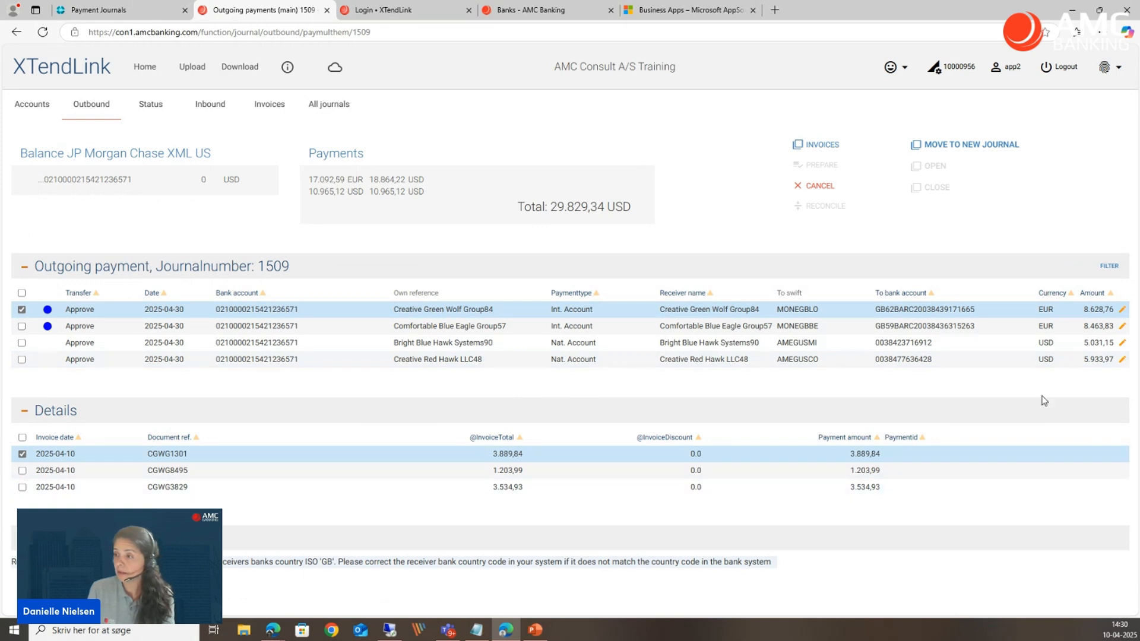
{"action": "left_click", "coordinate": [95, 112]}
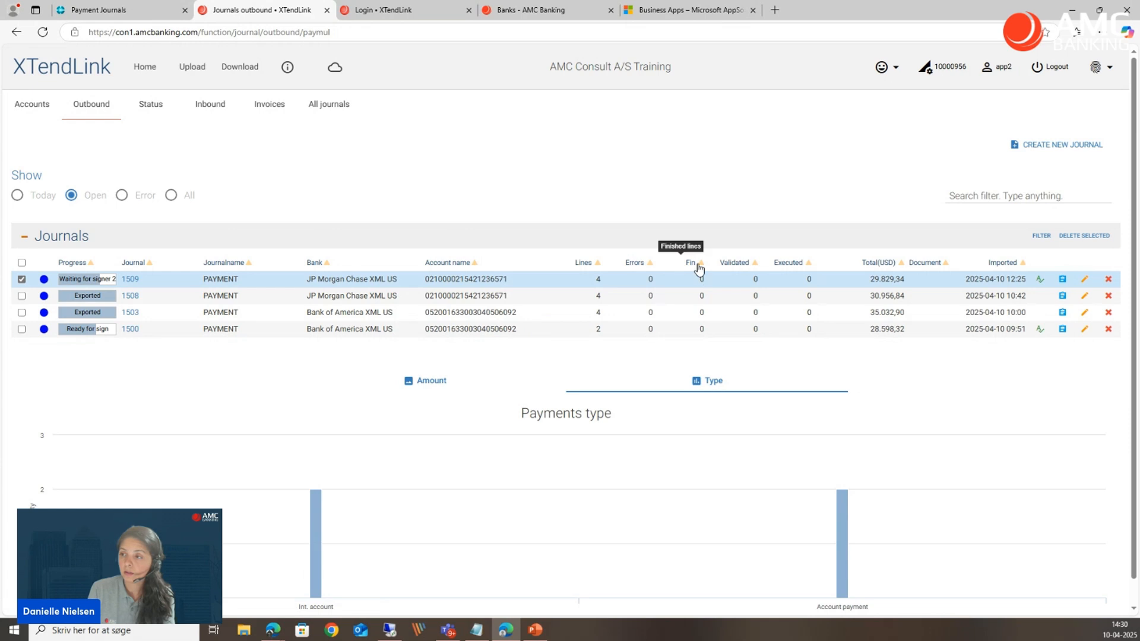
Approve journal 1509 as Approver 2 by entering the approver's password, without saving the password in the browser.
{"action": "left_click", "coordinate": [1039, 283]}
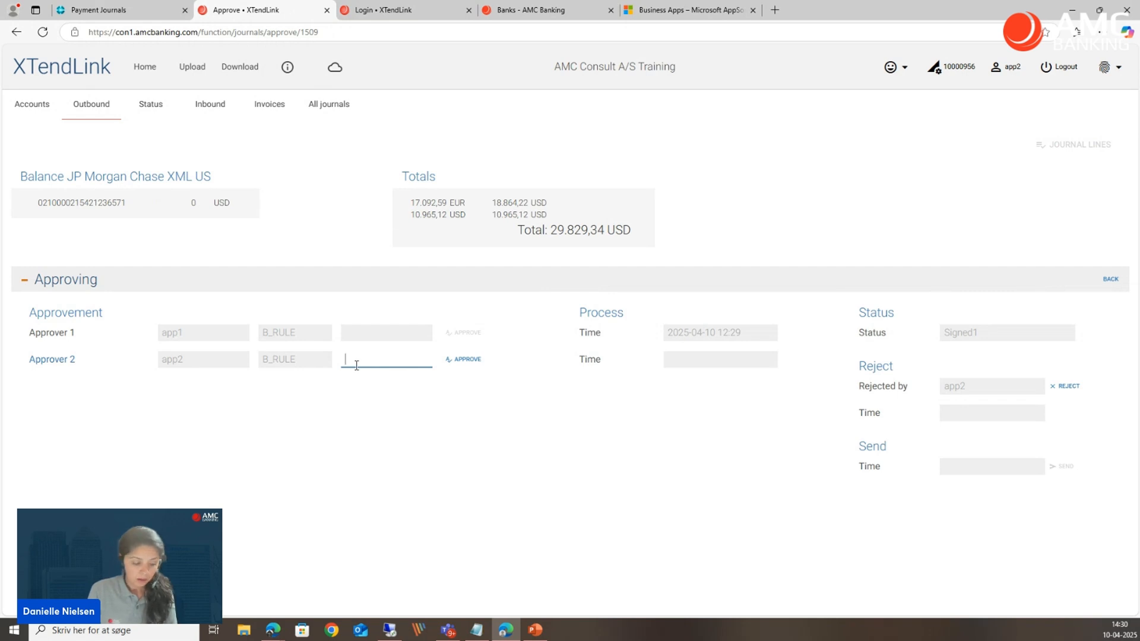
{"action": "type", "text": "•••"}
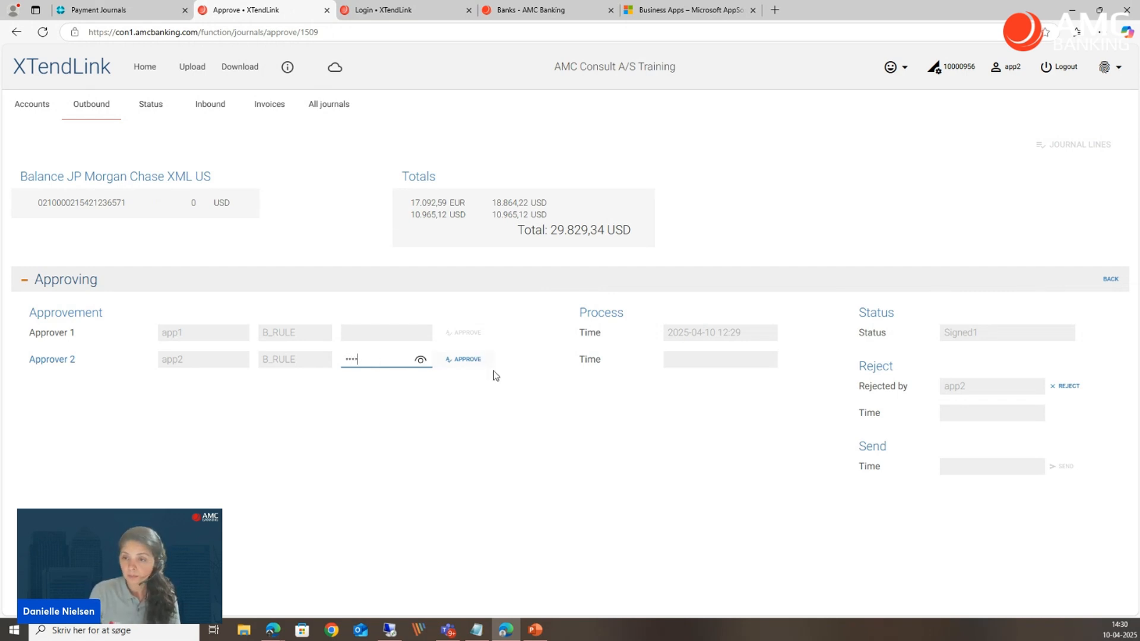
{"action": "left_click", "coordinate": [471, 366]}
{"action": "left_click", "coordinate": [472, 367]}
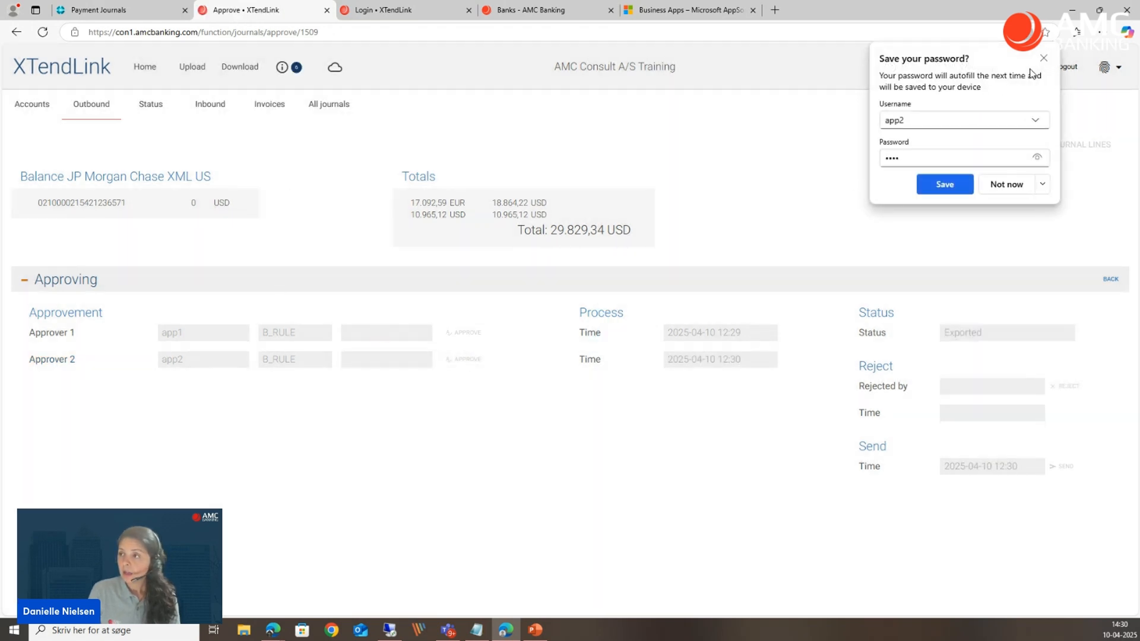
{"action": "left_click", "coordinate": [1043, 57]}
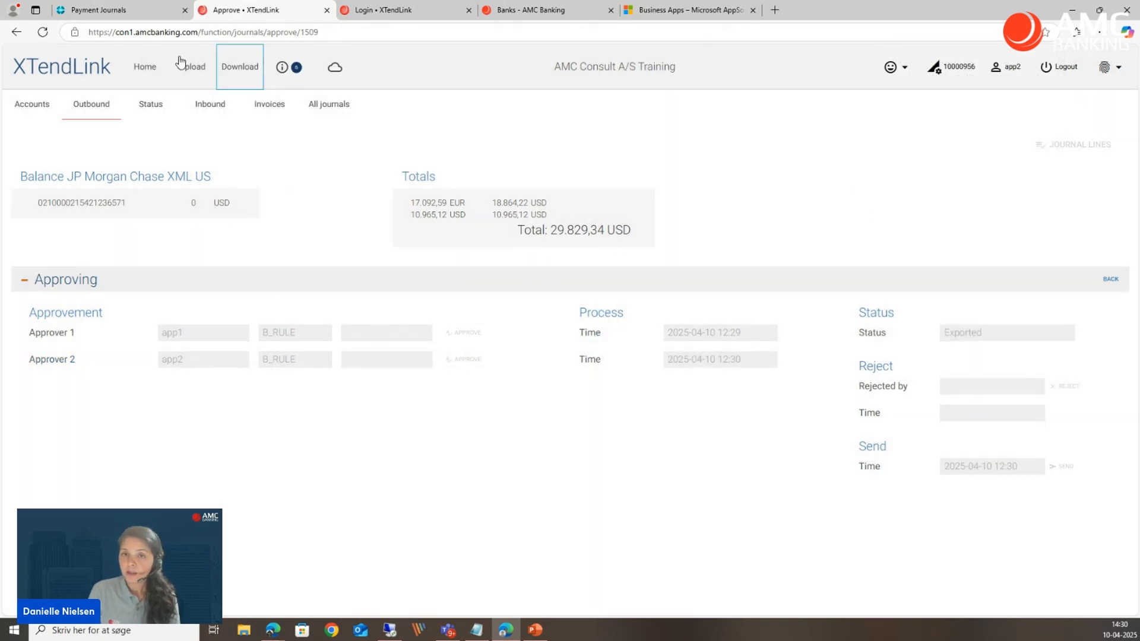
Check the progress of journal 1509 in the outbound list, the Business Central payment journal, and the journal's own payment lines.
{"action": "left_click", "coordinate": [86, 112]}
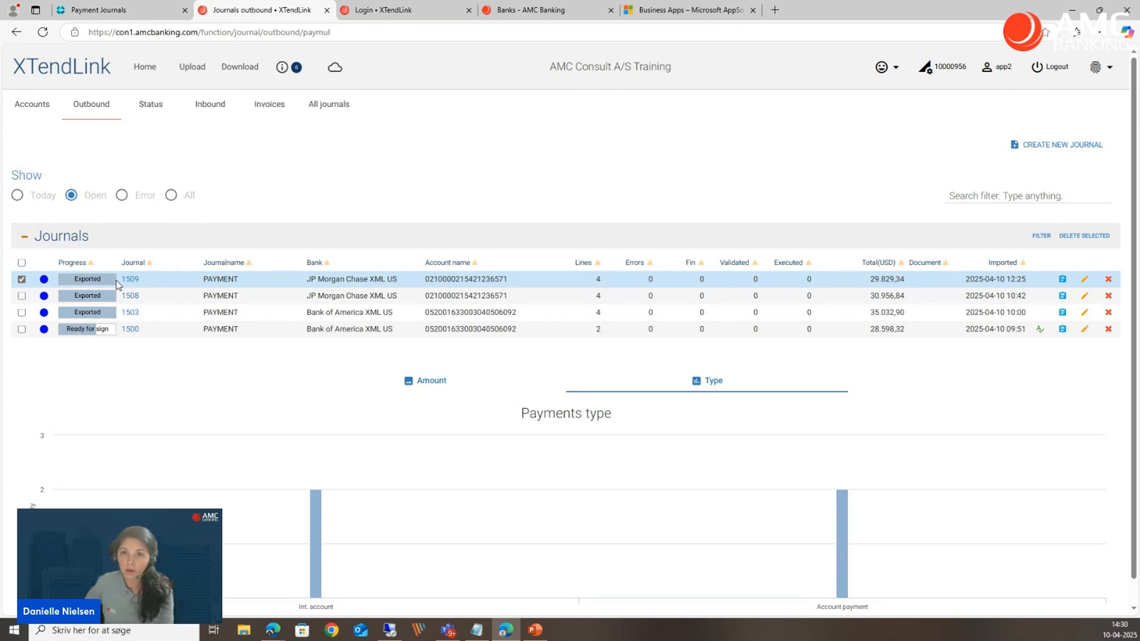
{"action": "left_click", "coordinate": [120, 13]}
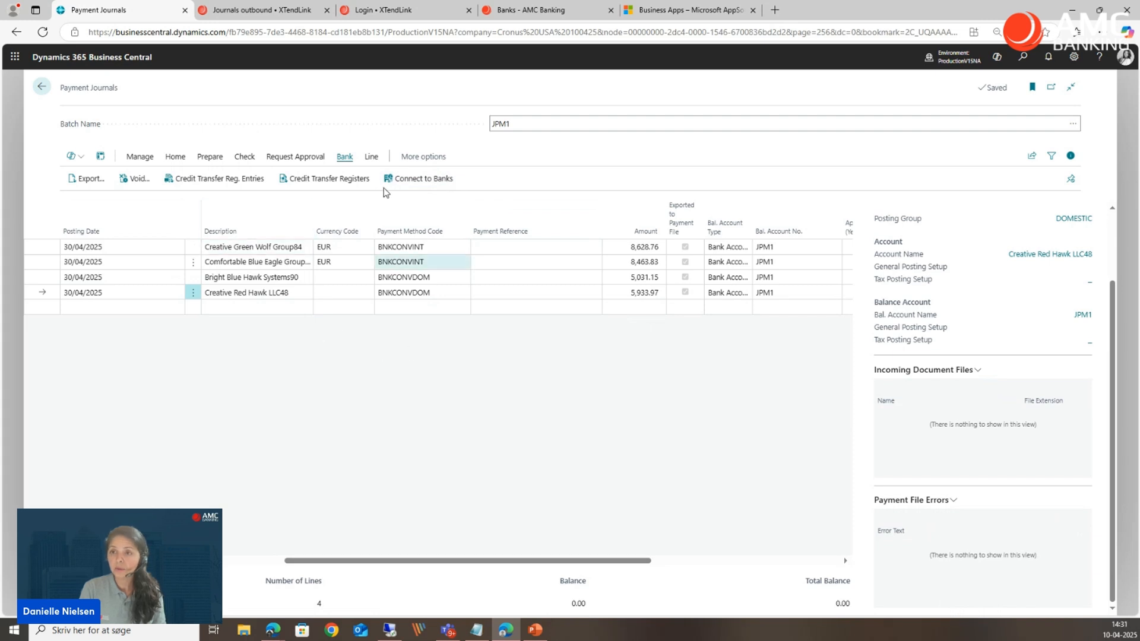
{"action": "left_click", "coordinate": [275, 12]}
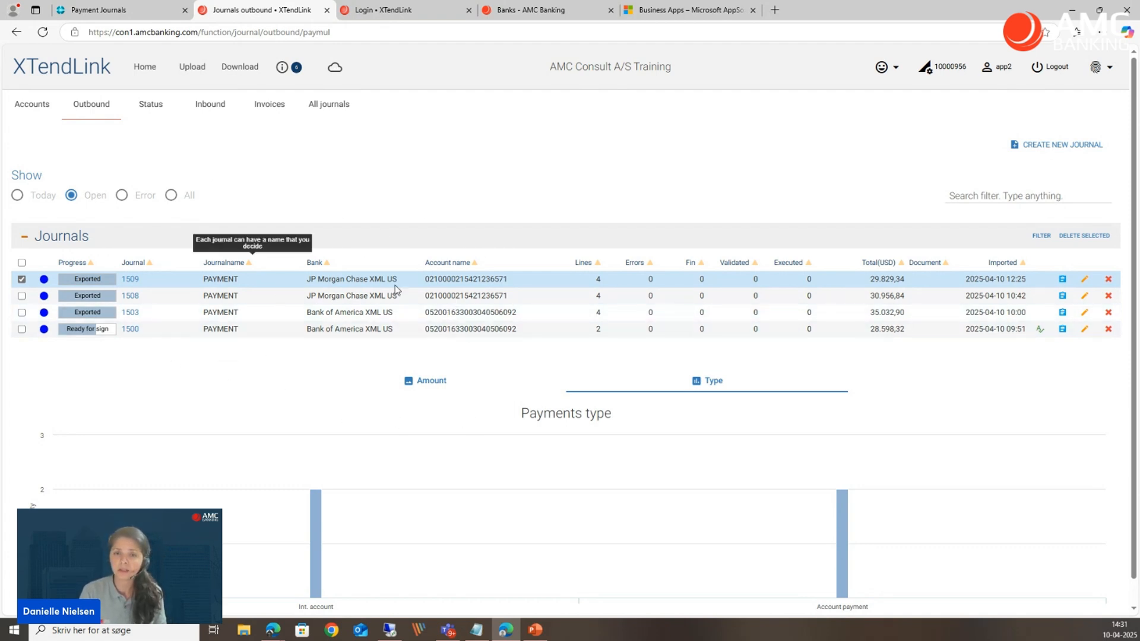
{"action": "left_click", "coordinate": [129, 280]}
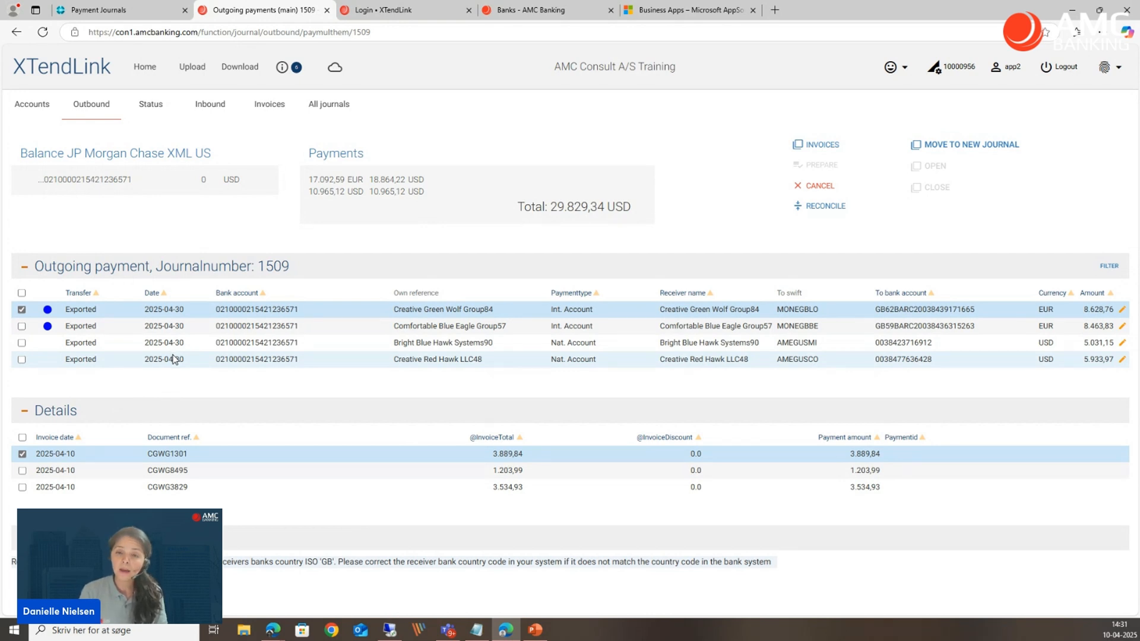
{"action": "left_click", "coordinate": [98, 120]}
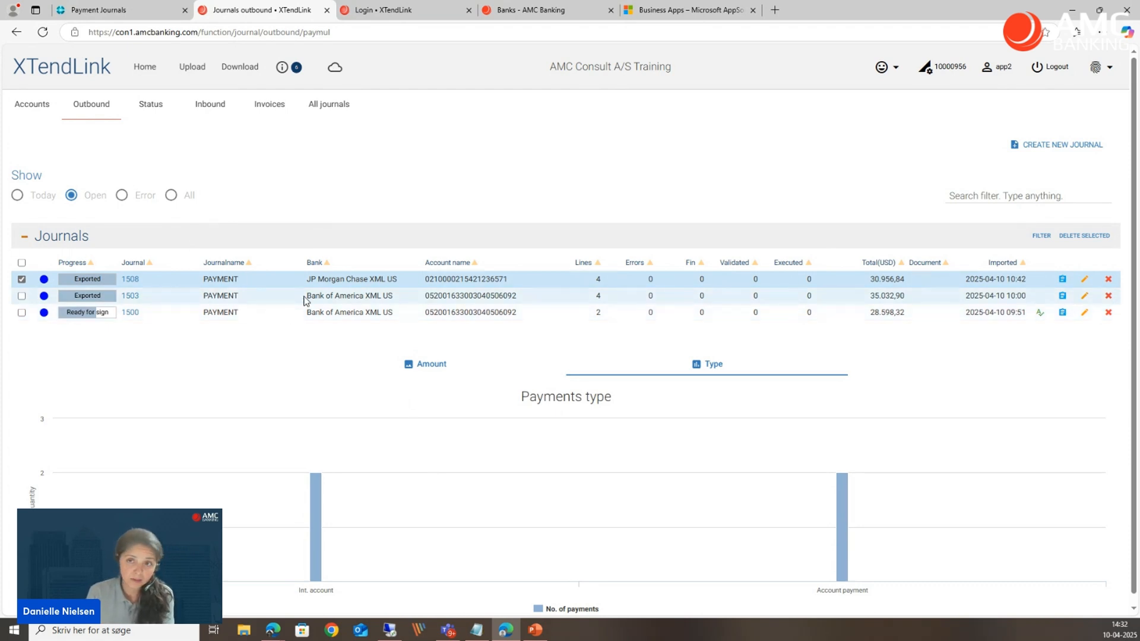
Switch back to Business Central and leave the payment journal for the home page.
{"action": "left_click", "coordinate": [125, 18]}
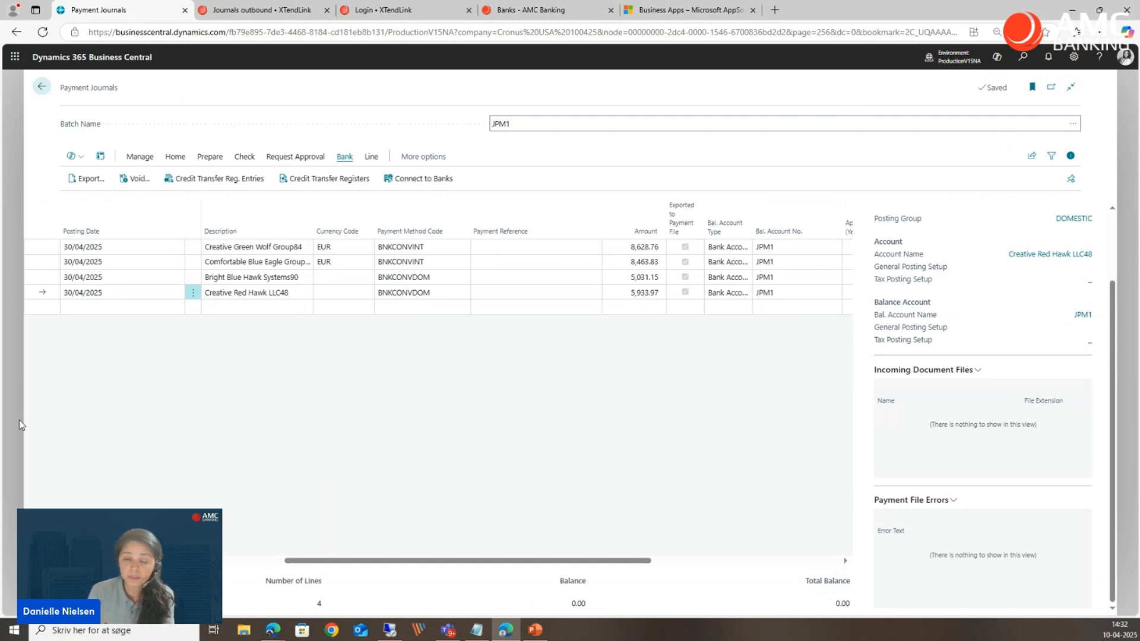
{"action": "left_click", "coordinate": [22, 425]}
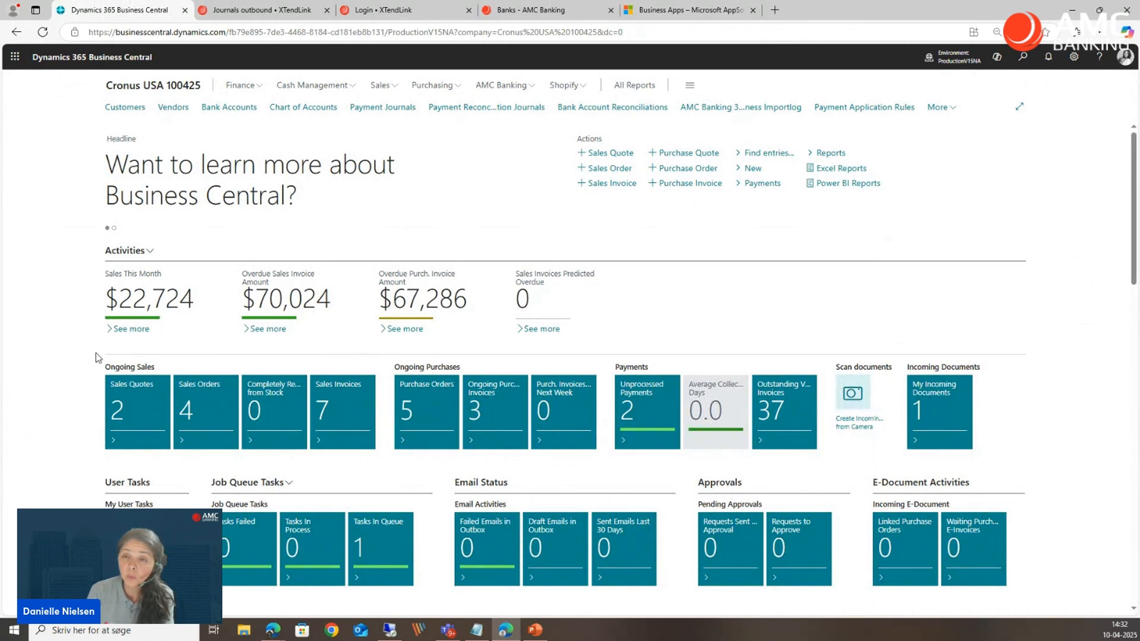
Check the Bank Accounts list and the outbound journals in XTendLink, and return to the Business Central home page.
{"action": "left_click", "coordinate": [245, 112]}
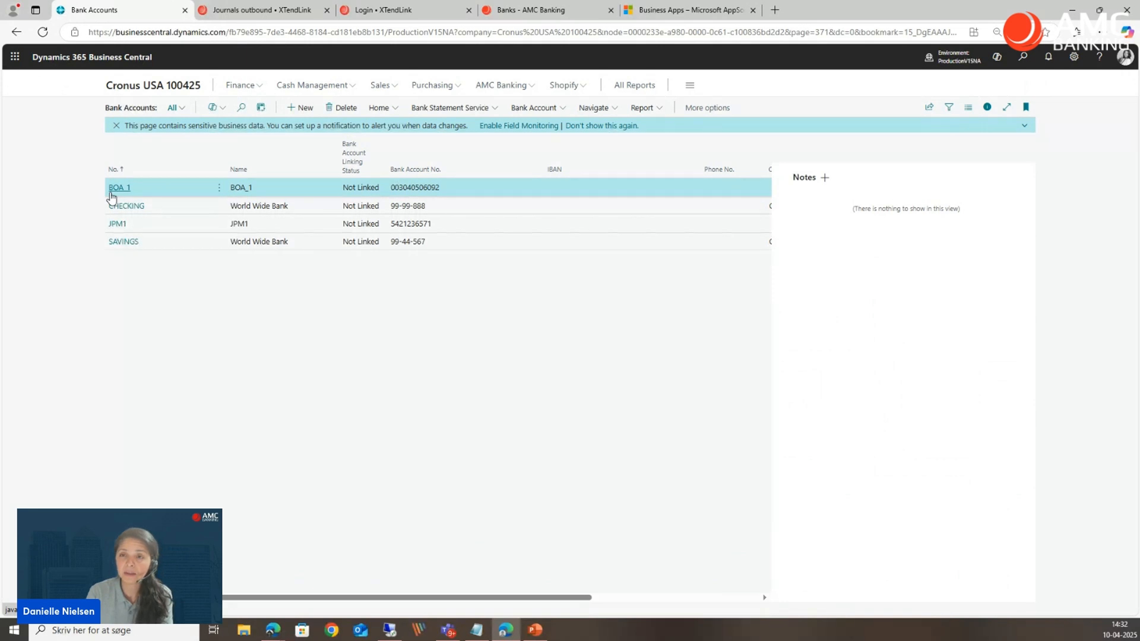
{"action": "left_click", "coordinate": [254, 17]}
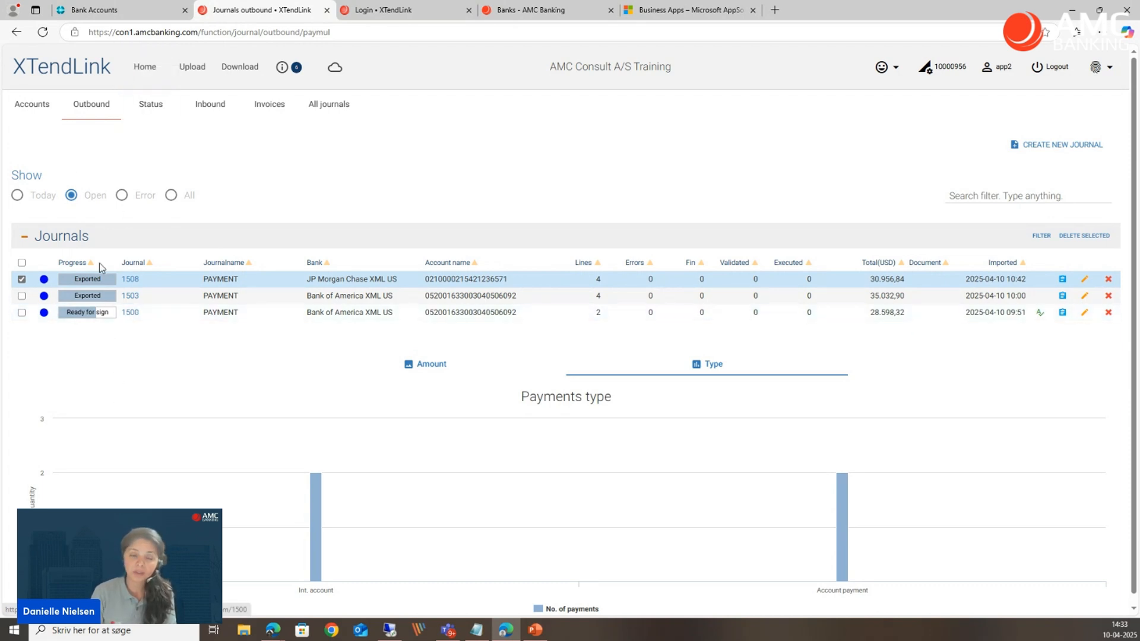
{"action": "left_click", "coordinate": [132, 12]}
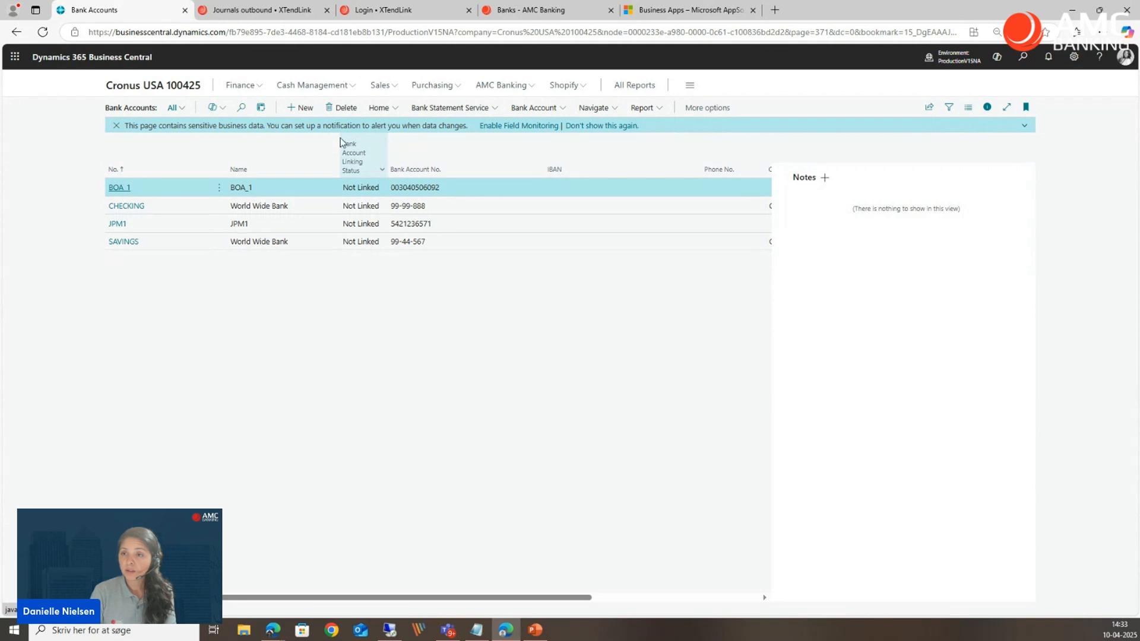
{"action": "left_click", "coordinate": [136, 90]}
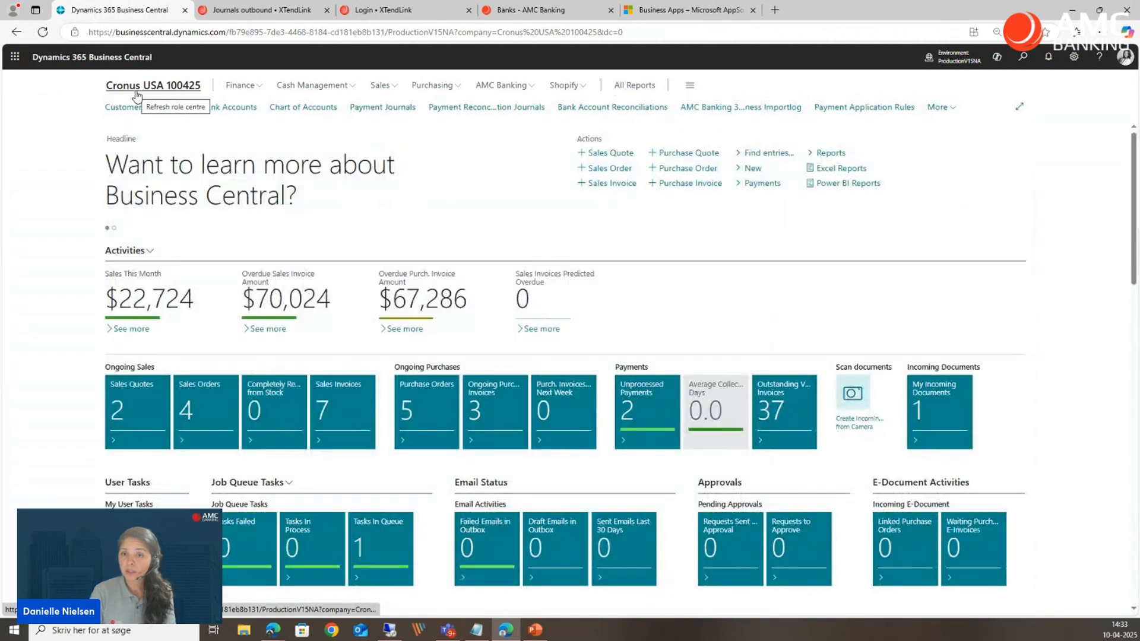
Open the JPM1 payment journal and compare its lines with the outbound journals in XTendLink.
{"action": "left_click", "coordinate": [392, 112]}
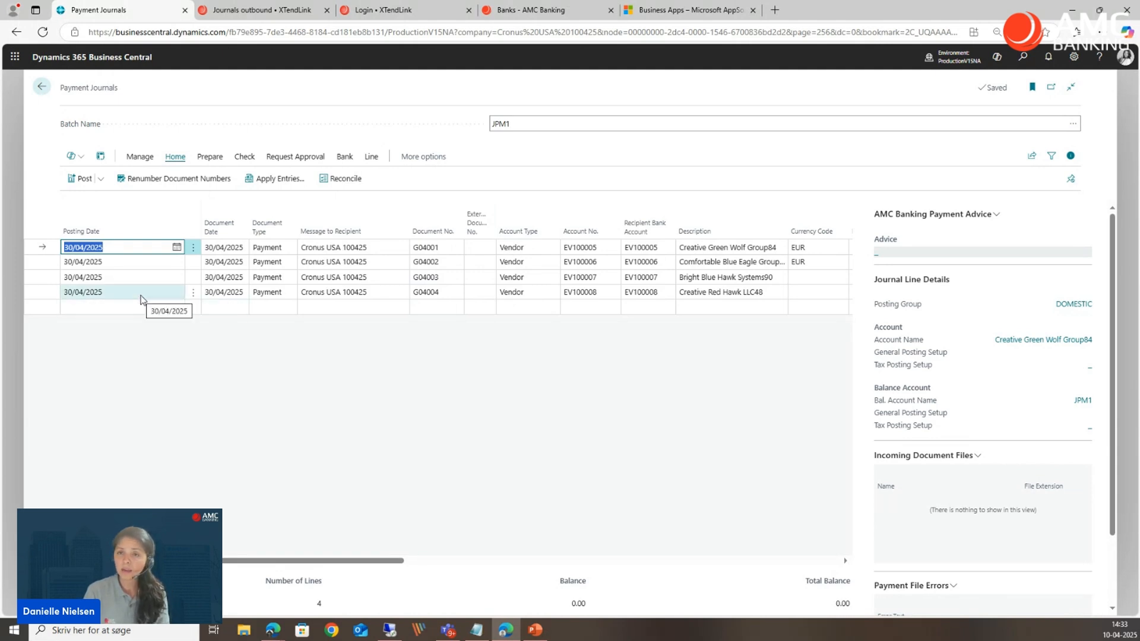
{"action": "left_click", "coordinate": [261, 11]}
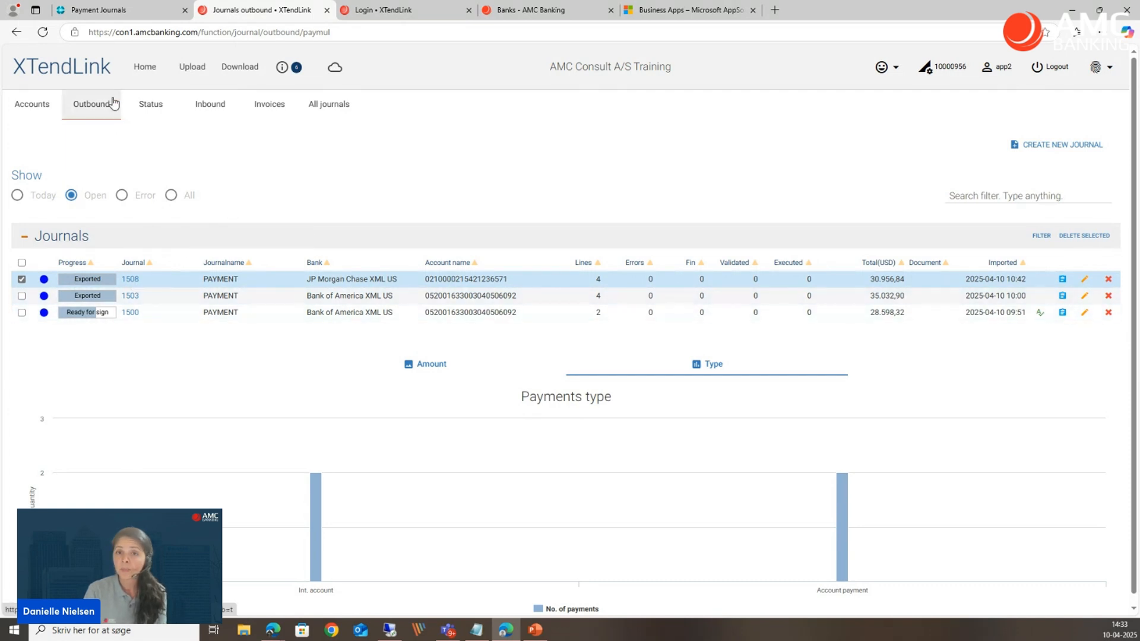
{"action": "left_click", "coordinate": [130, 16]}
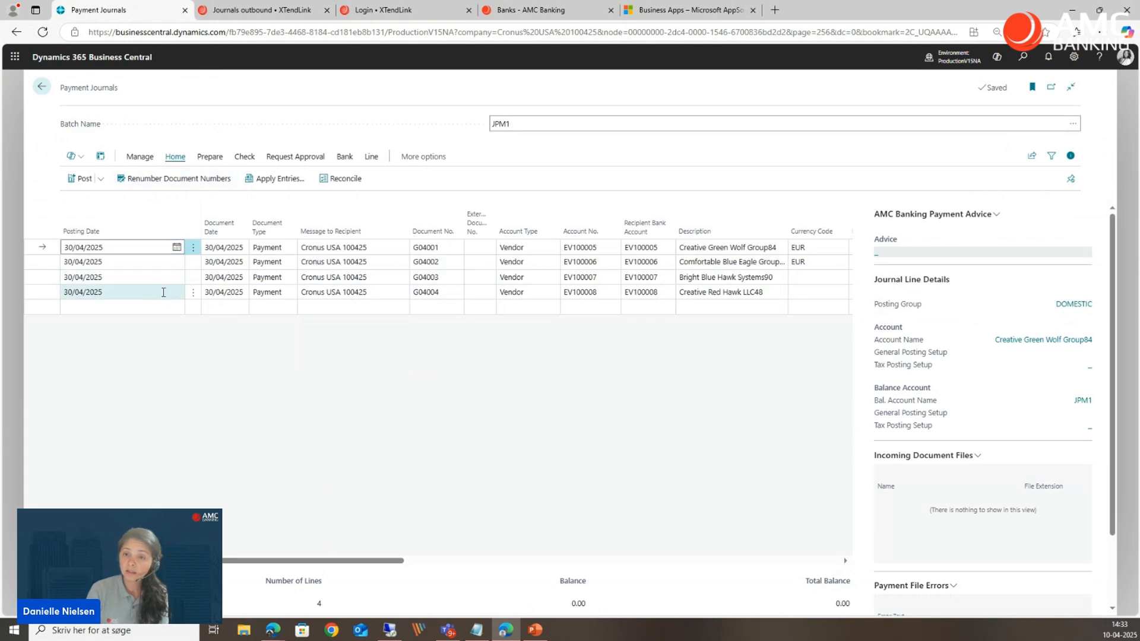
Delete all four vendor payment lines, G04001 to G04004, from the JPM1 payment journal.
{"action": "left_click", "coordinate": [158, 291]}
{"action": "left_click", "coordinate": [158, 247]}
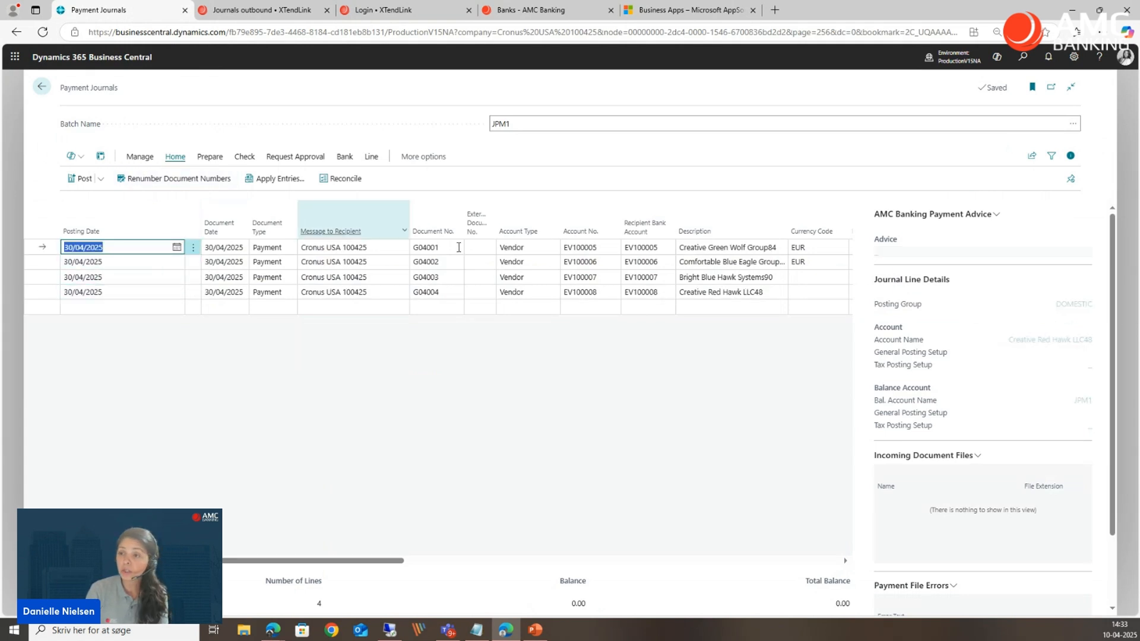
{"action": "left_click", "coordinate": [161, 293]}
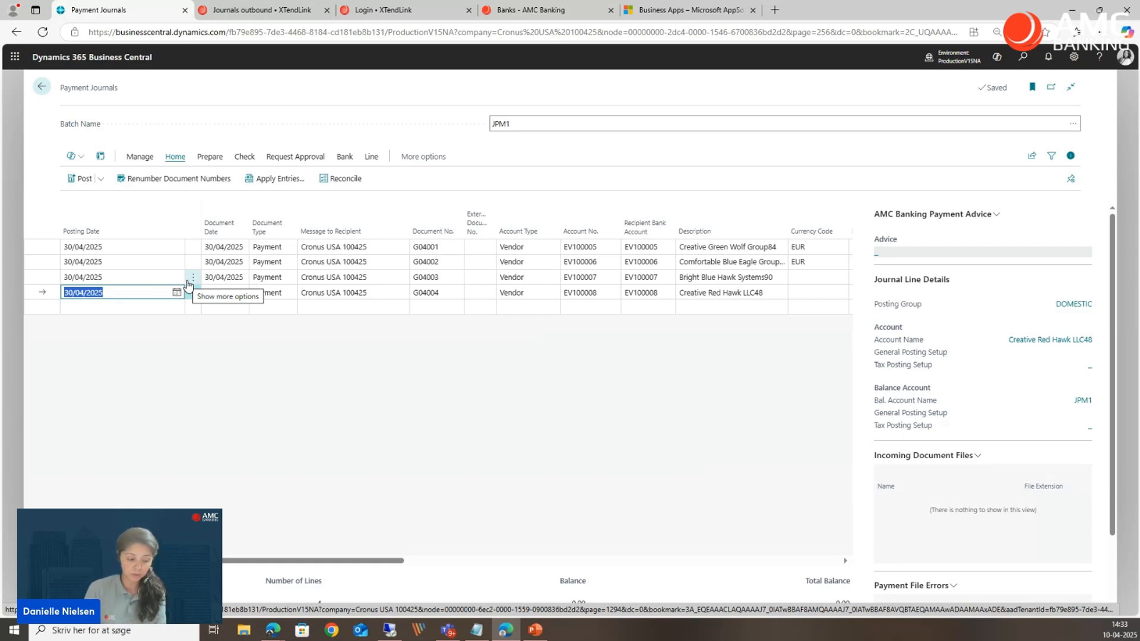
{"action": "left_click", "coordinate": [161, 247], "text": "shift"}
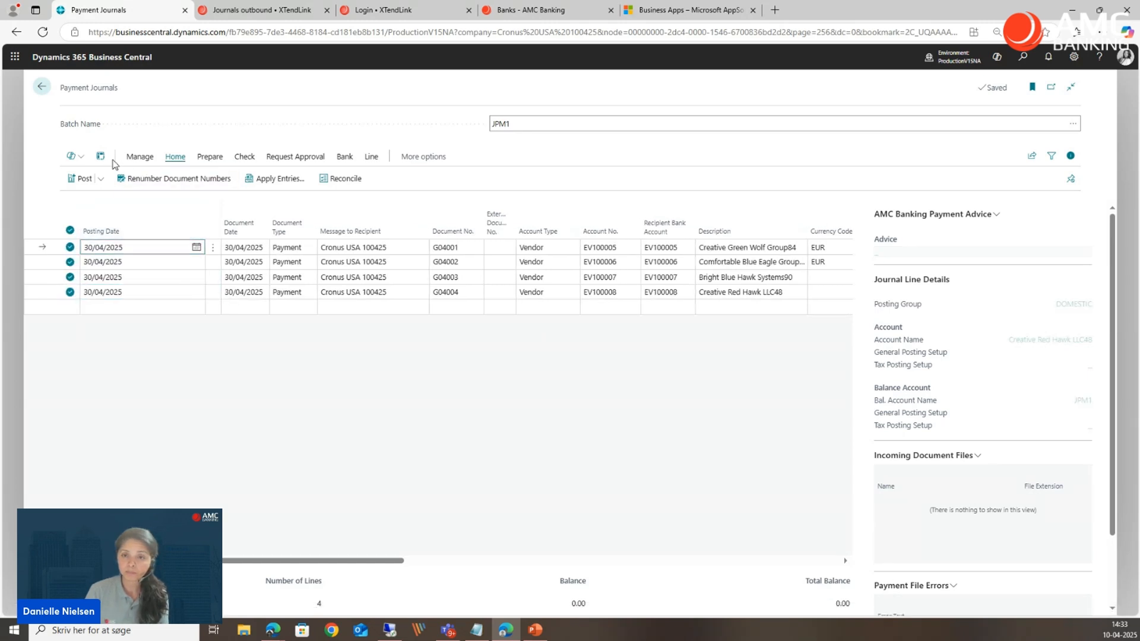
{"action": "left_click", "coordinate": [140, 157]}
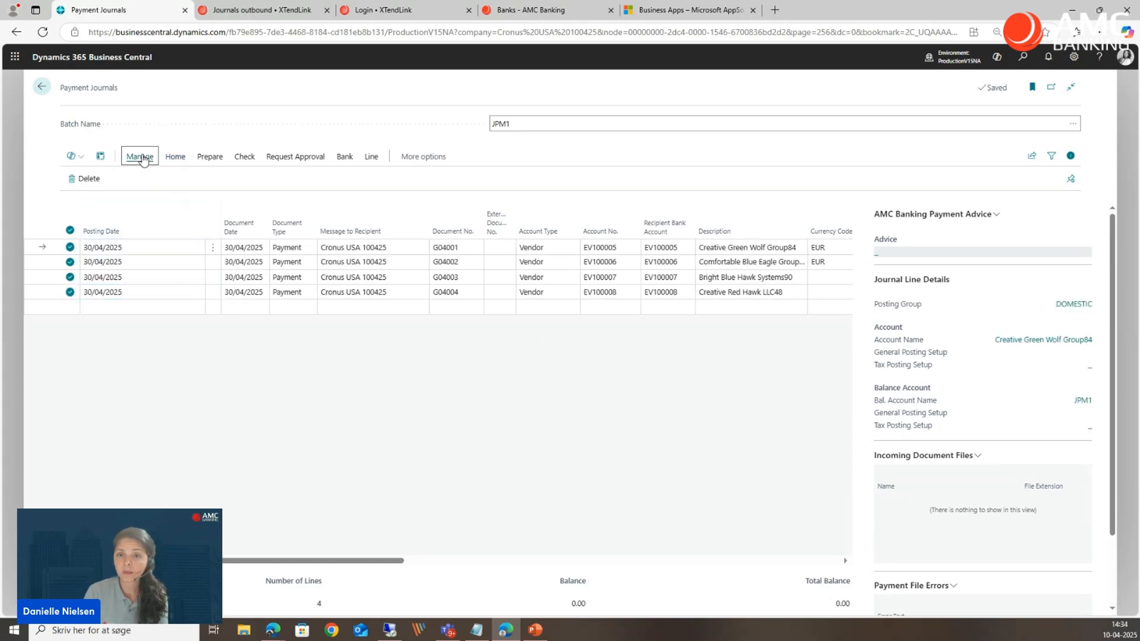
{"action": "left_click", "coordinate": [89, 179]}
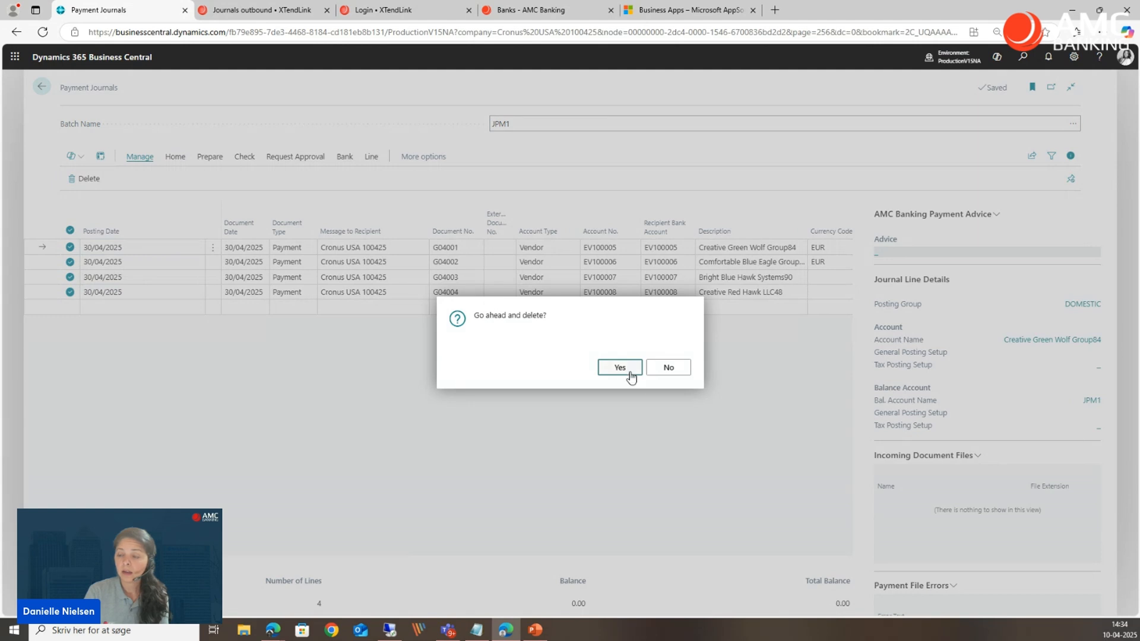
{"action": "left_click", "coordinate": [615, 372]}
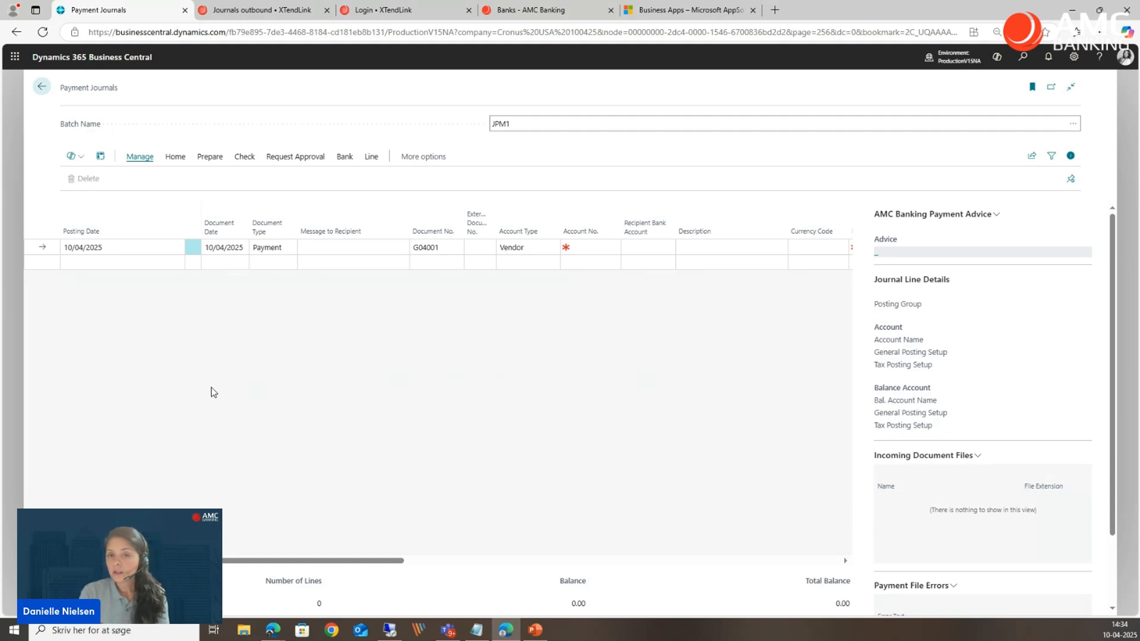
Leave the payment journal, open the Payment Reconciliation Journals list, and look at the outbound journals in XTendLink.
{"action": "left_click", "coordinate": [16, 451]}
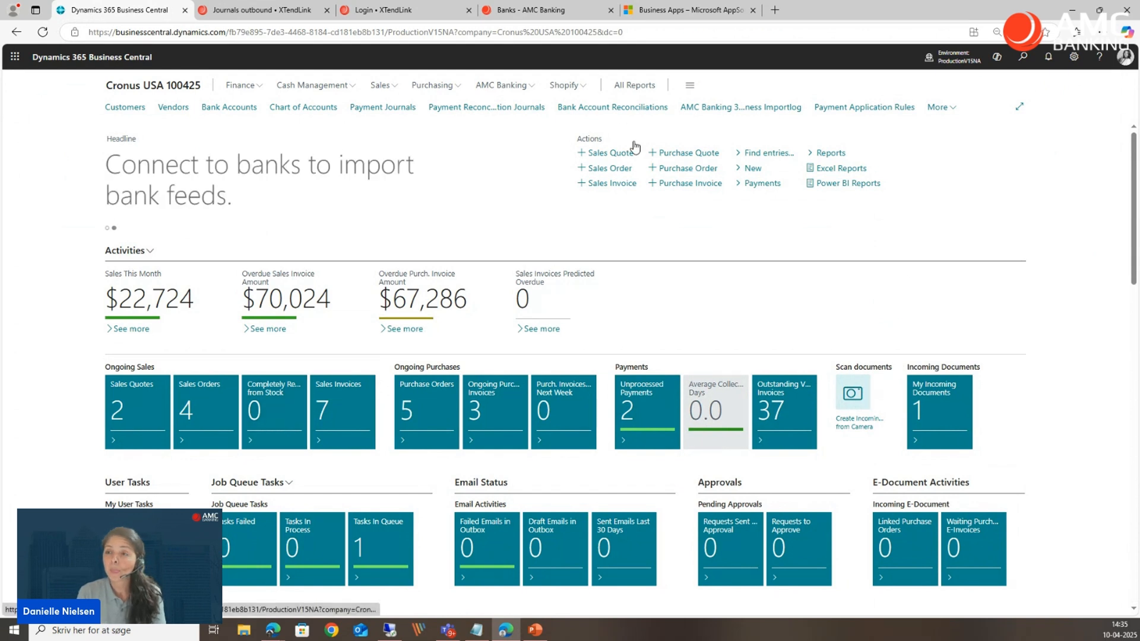
{"action": "left_click", "coordinate": [495, 109]}
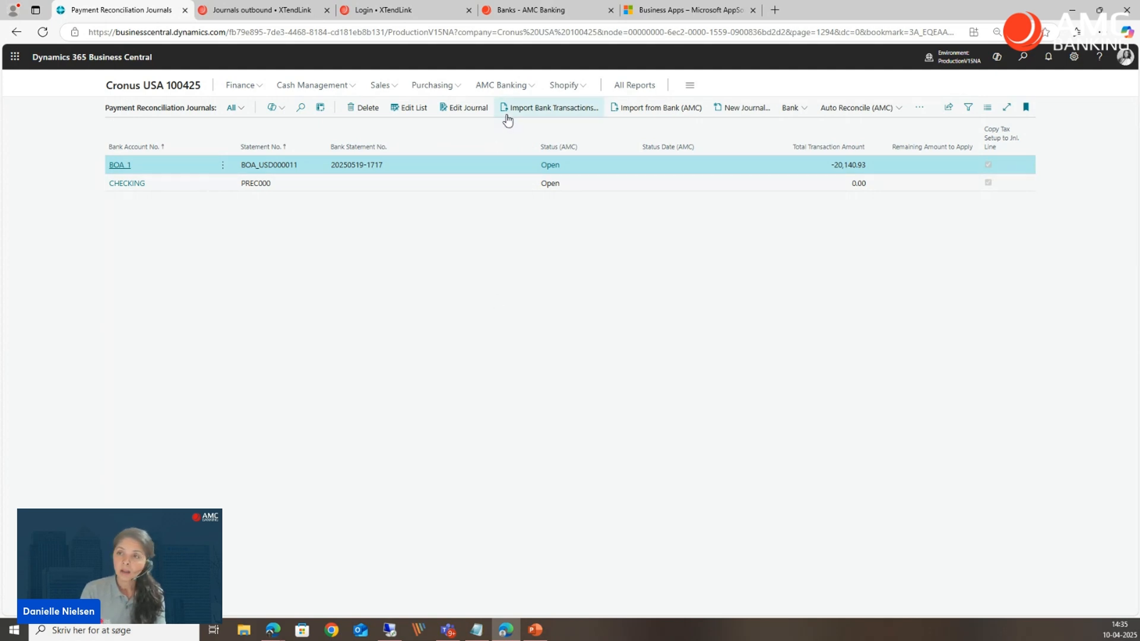
{"action": "left_click", "coordinate": [267, 19]}
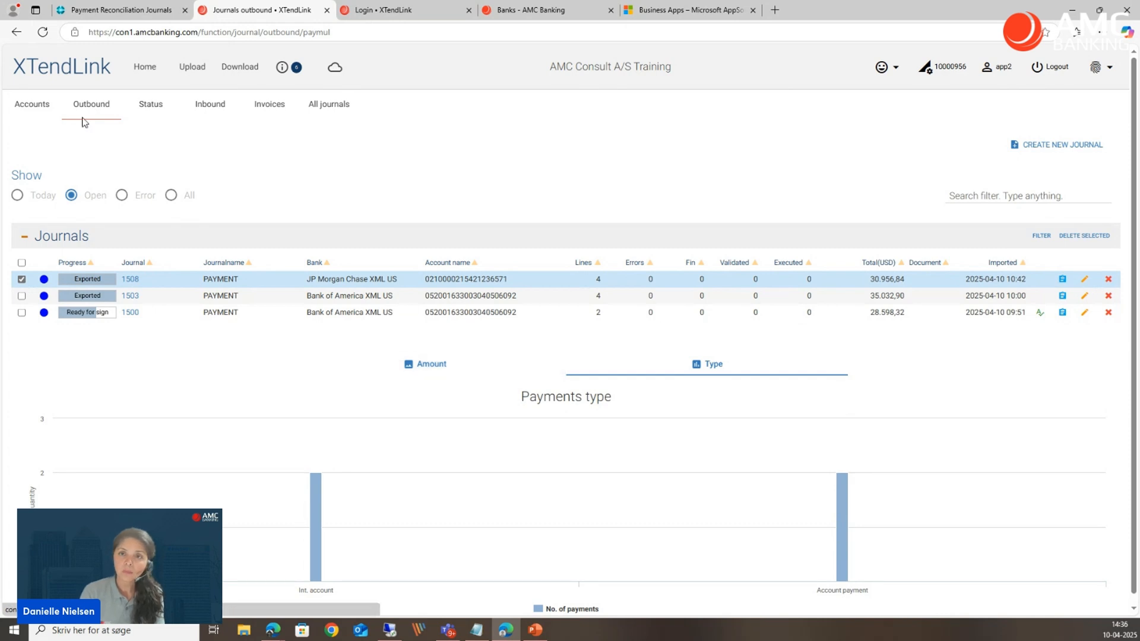
{"action": "left_click", "coordinate": [107, 10]}
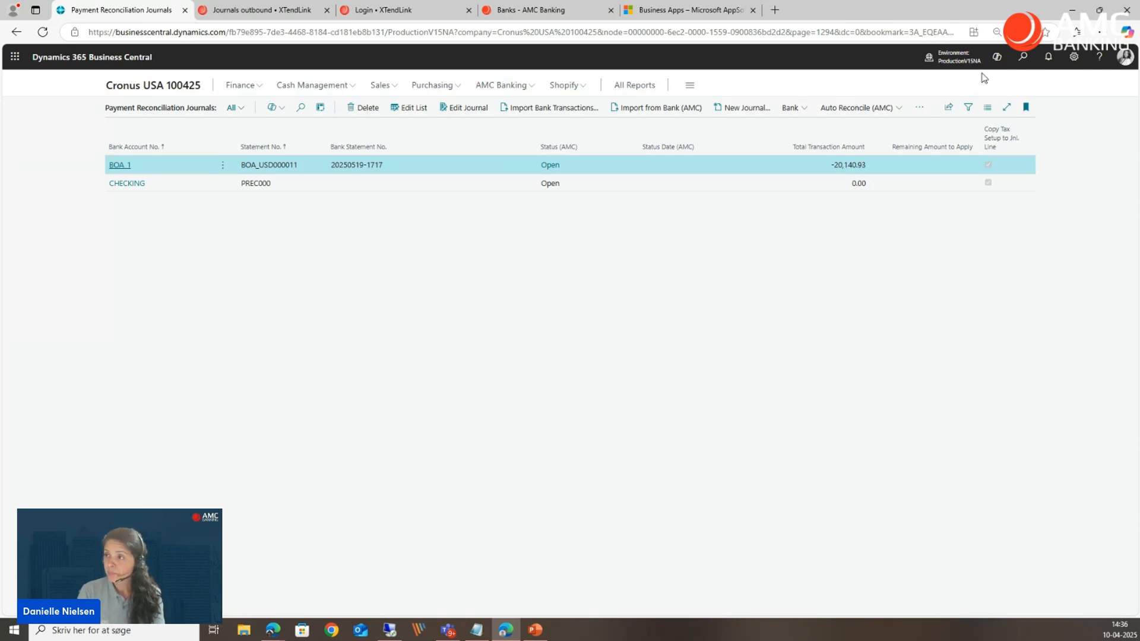
Search for "import log", review the entries of the AMC Banking 365 Business Importlog, and close it.
{"action": "left_click", "coordinate": [1022, 58]}
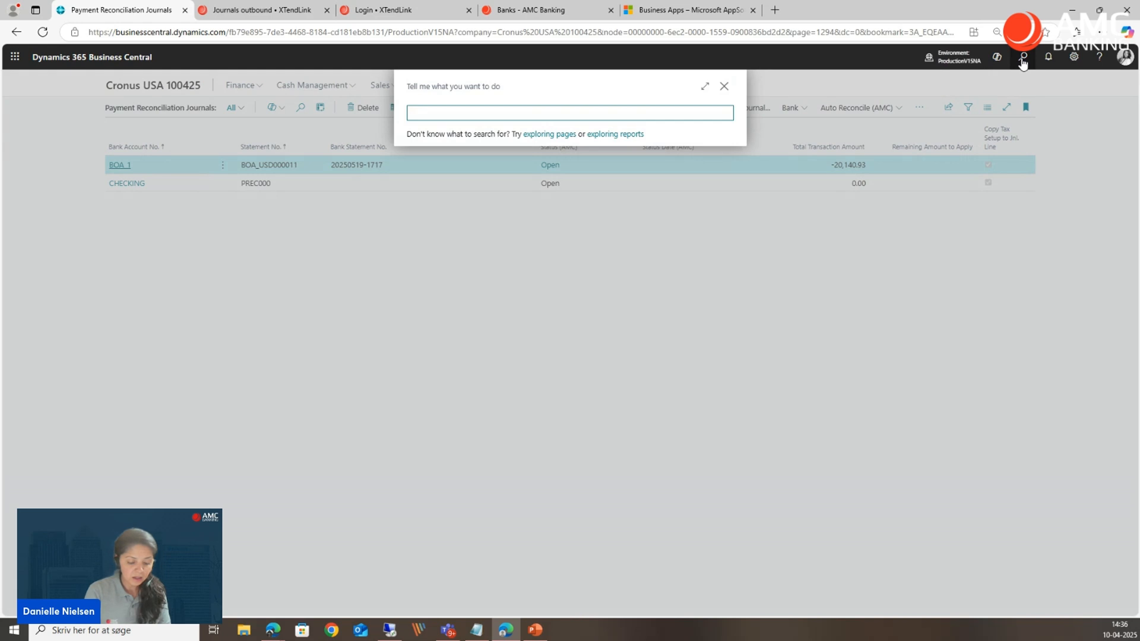
{"action": "type", "text": "impor"}
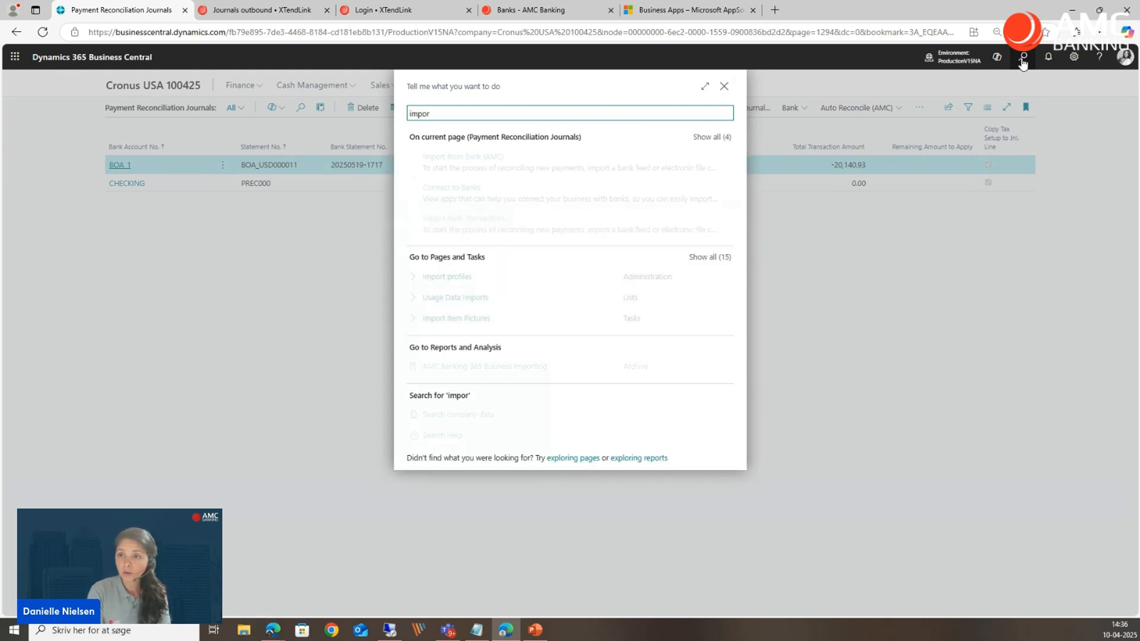
{"action": "type", "text": "t"}
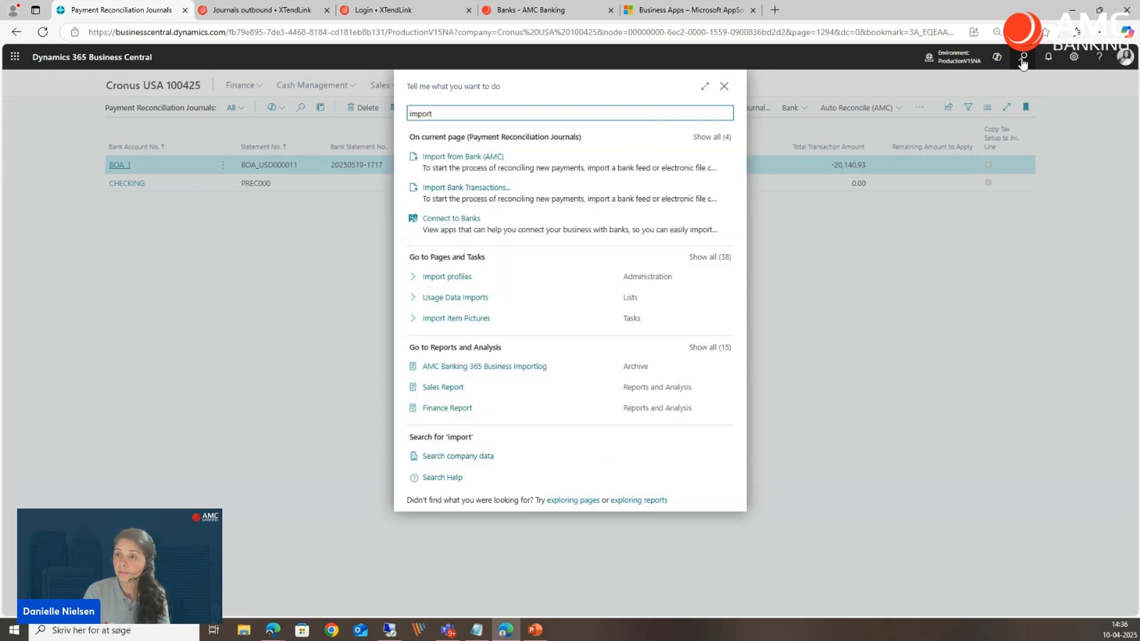
{"action": "type", "text": " log"}
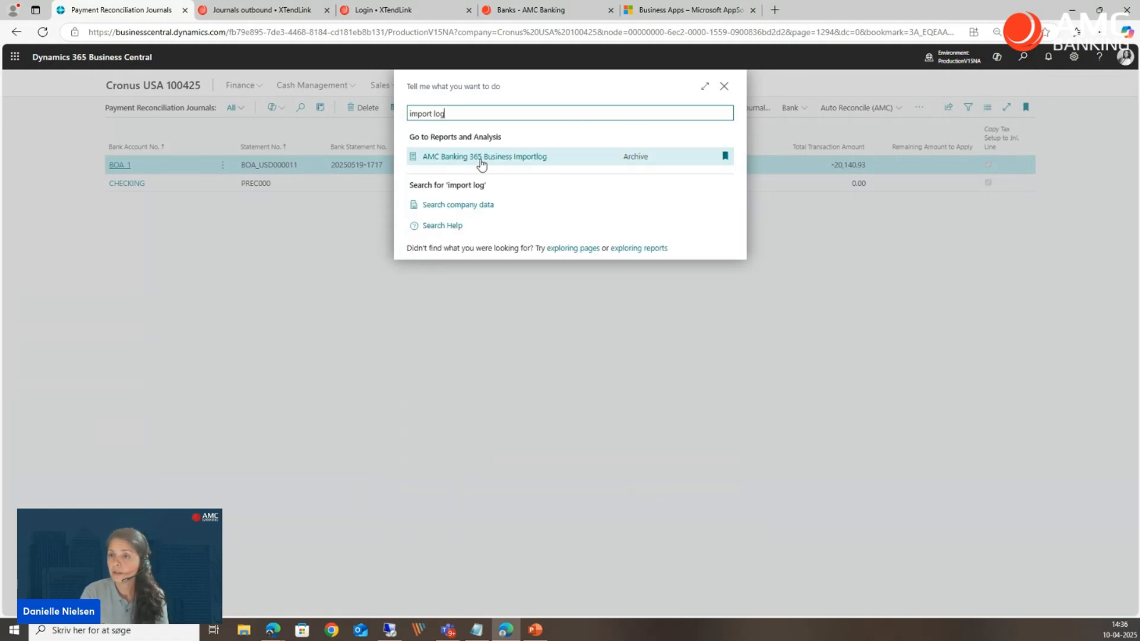
{"action": "left_click", "coordinate": [530, 158]}
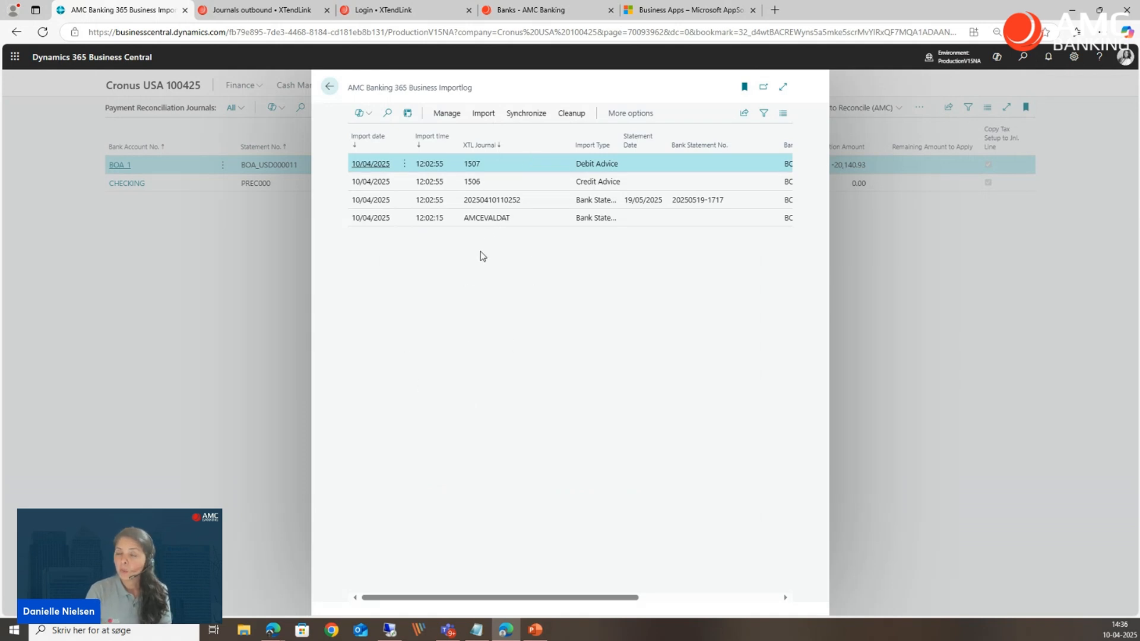
{"action": "left_click", "coordinate": [540, 118]}
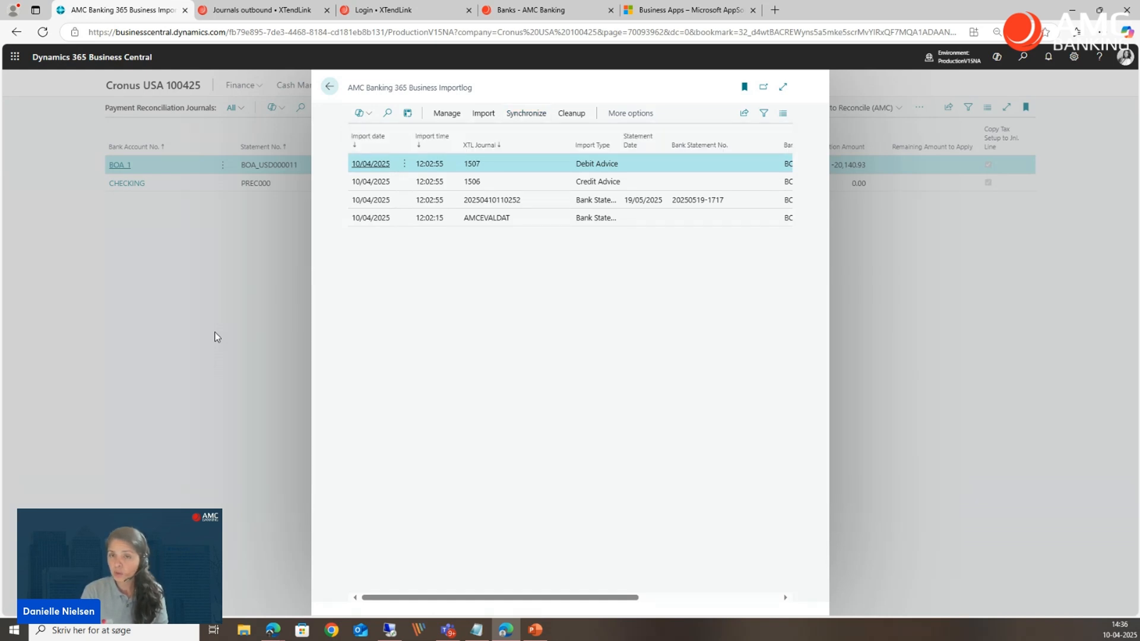
{"action": "key", "text": "Escape"}
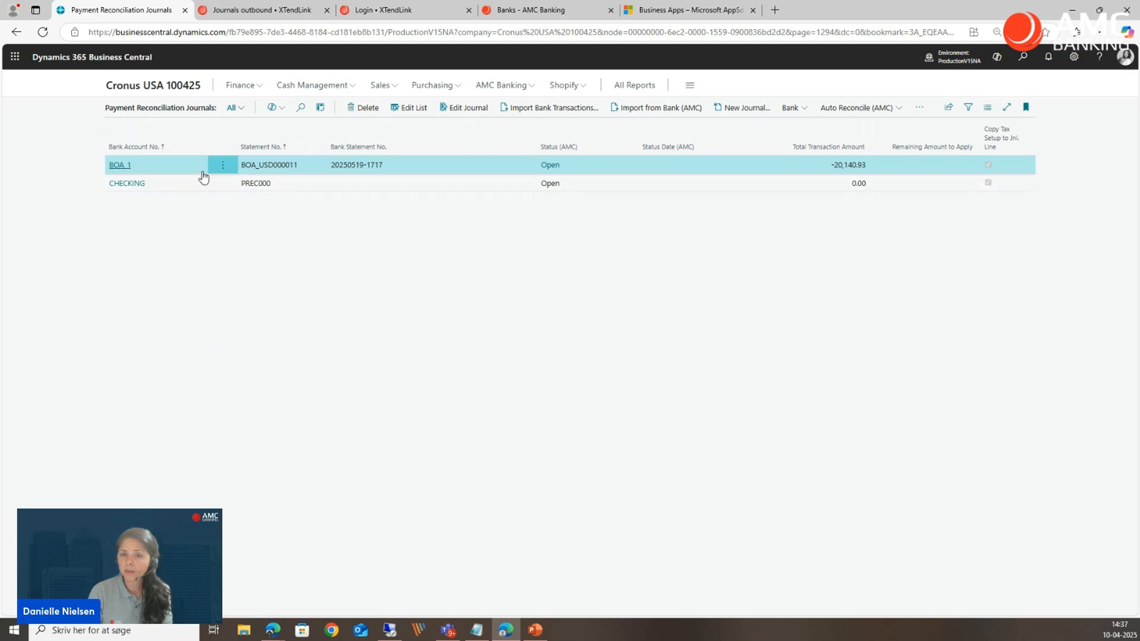
Open the BOA_1 payment reconciliation journal and review the Payment Application Rules, found by searching for "payment application", before returning to the journal.
{"action": "left_click", "coordinate": [118, 167]}
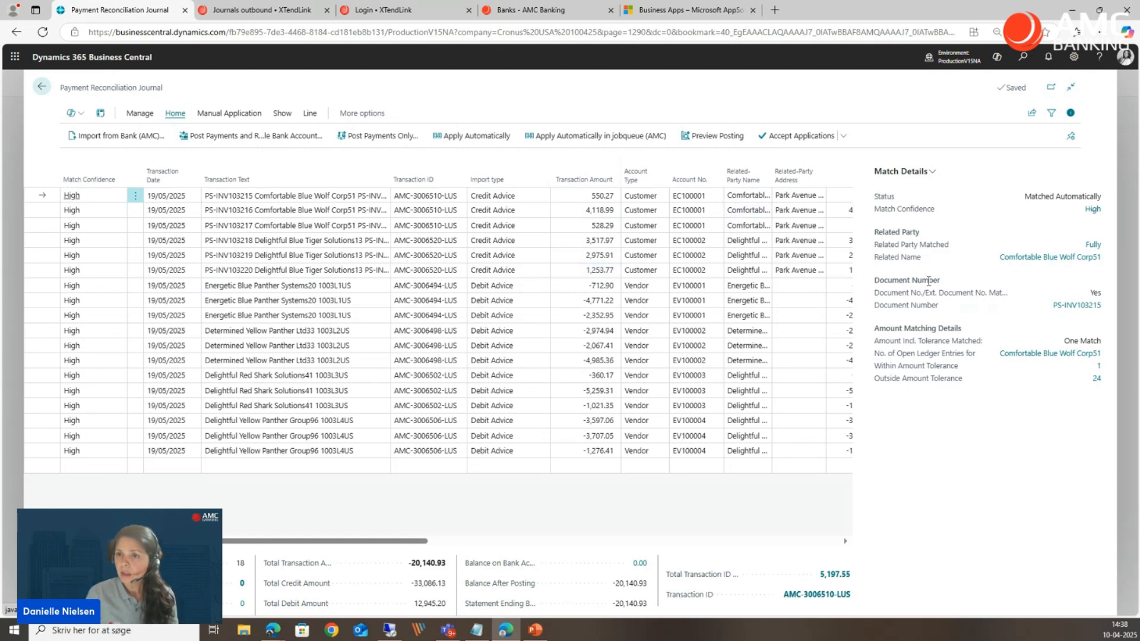
{"action": "left_click", "coordinate": [1022, 57]}
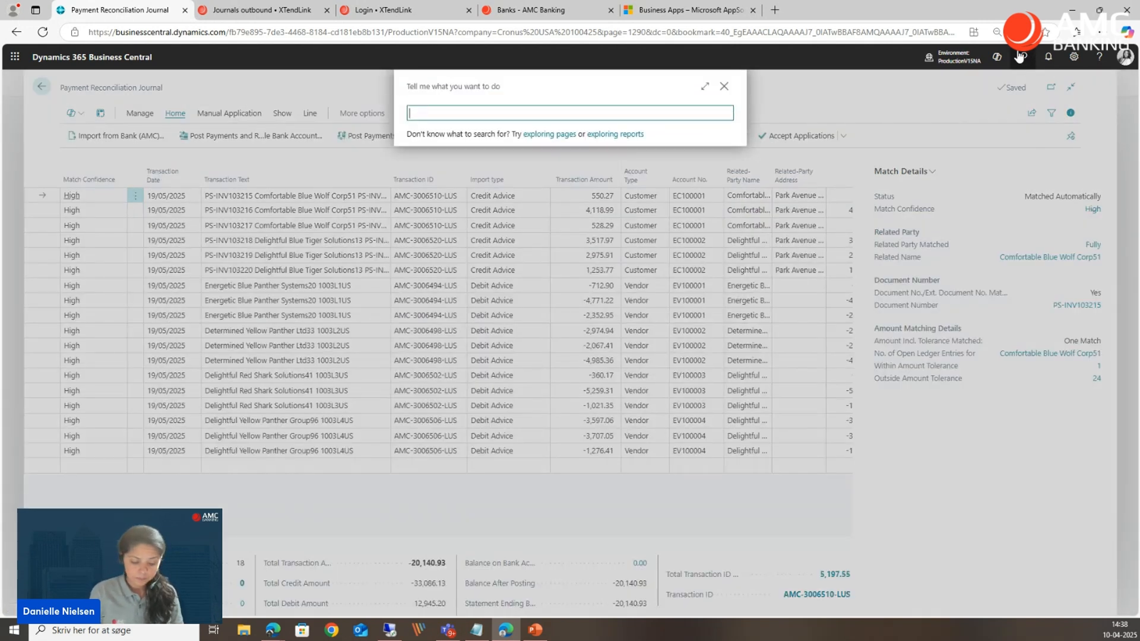
{"action": "type", "text": "payment app"}
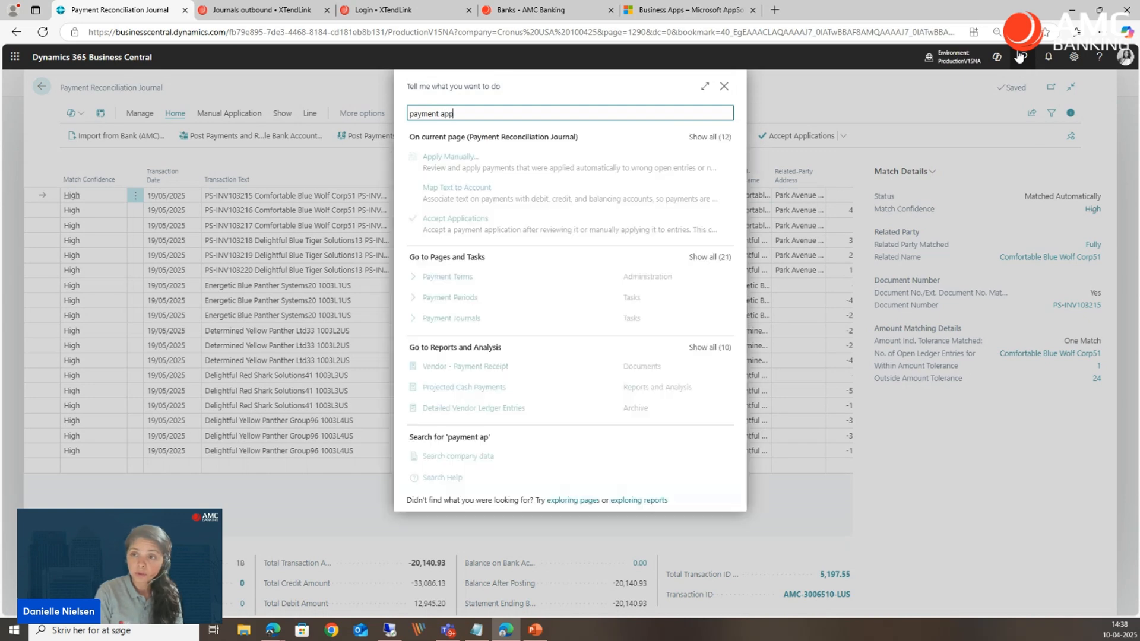
{"action": "type", "text": "lication"}
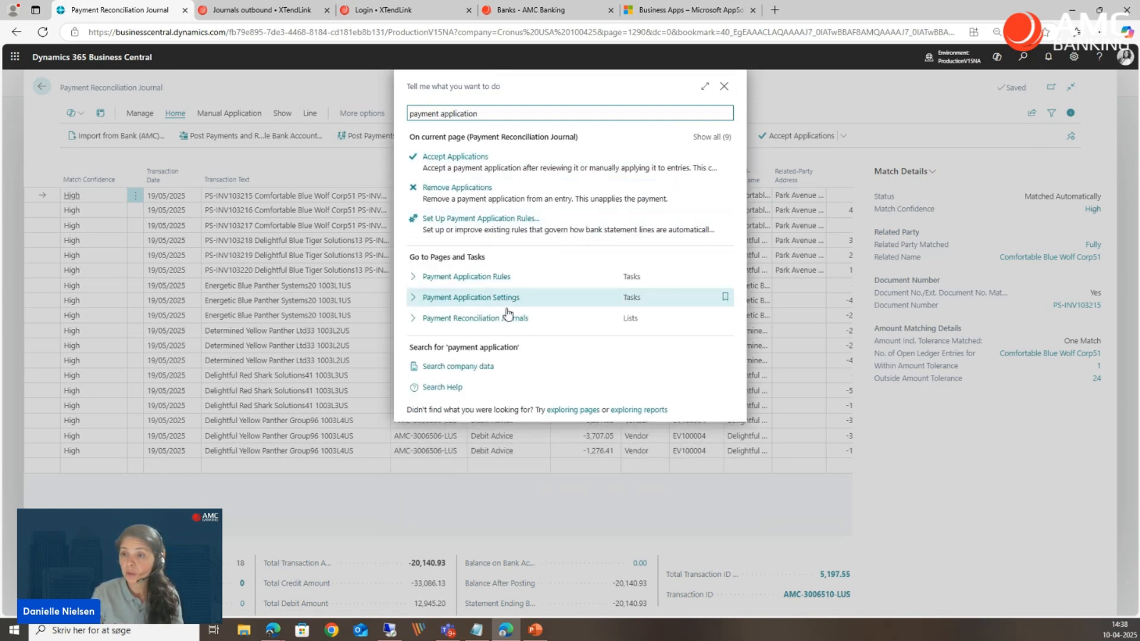
{"action": "left_click", "coordinate": [469, 281]}
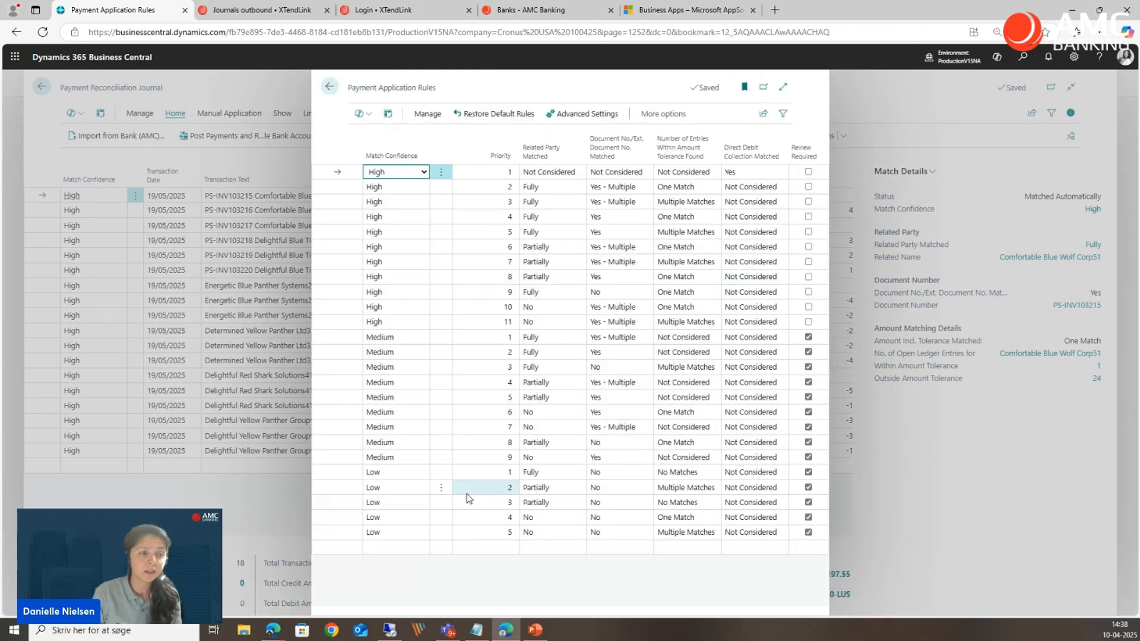
{"action": "left_click", "coordinate": [783, 87]}
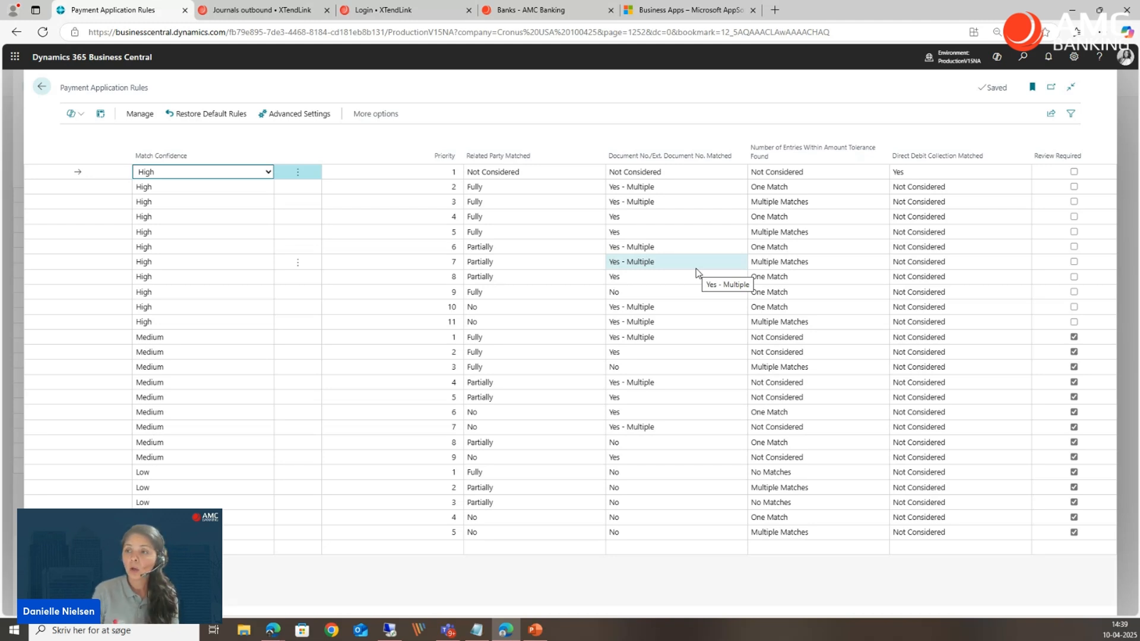
{"action": "mouse_move", "coordinate": [681, 136]}
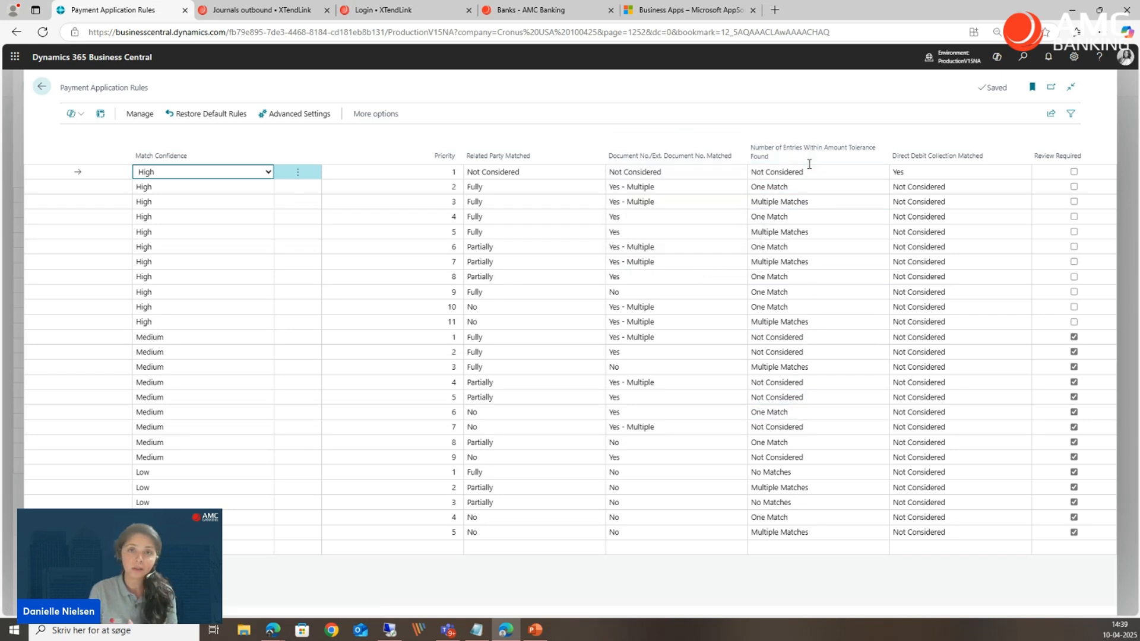
{"action": "left_click", "coordinate": [14, 248]}
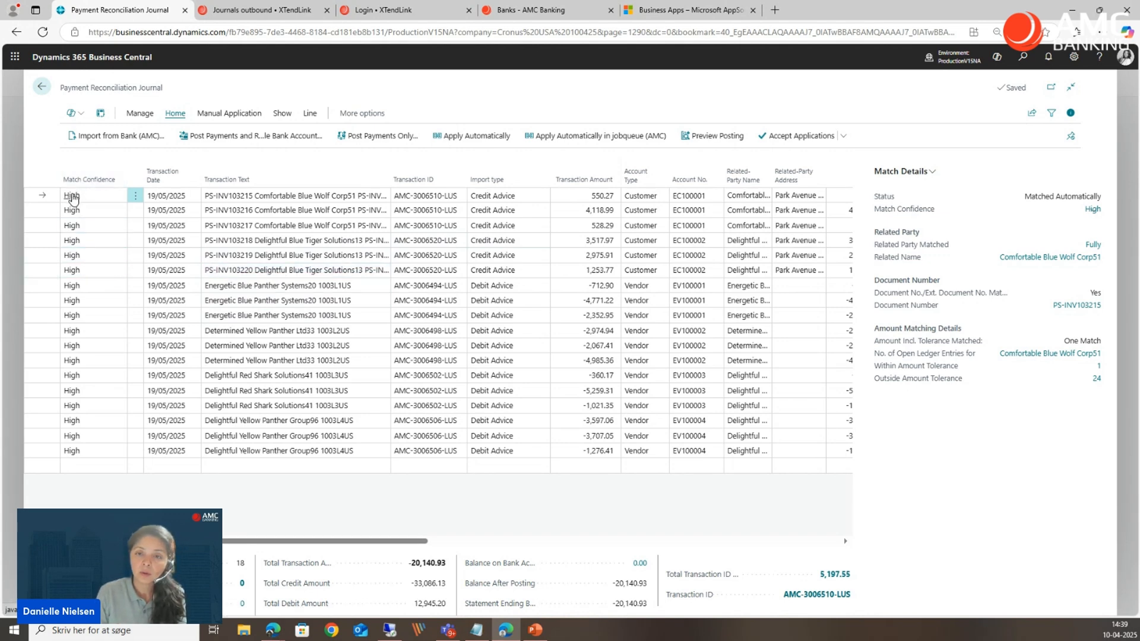
Review the payment application and match details of the first reconciliation line, for invoice PS-INV103215, and close the review.
{"action": "left_click", "coordinate": [72, 196]}
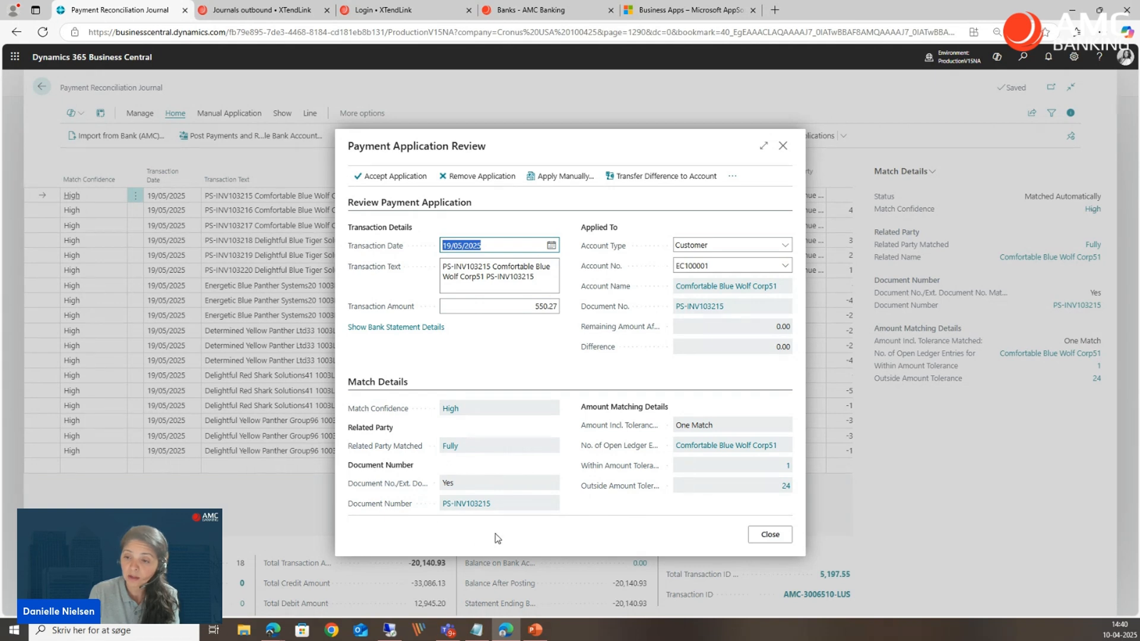
{"action": "left_click", "coordinate": [782, 145]}
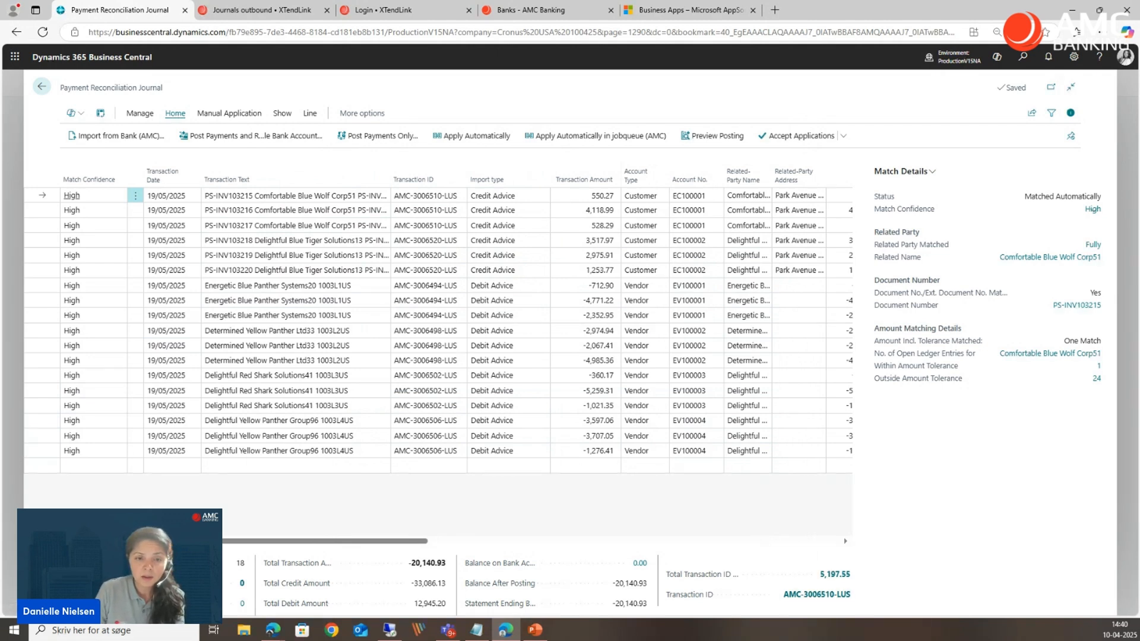
{"action": "key", "text": "alt+Tab"}
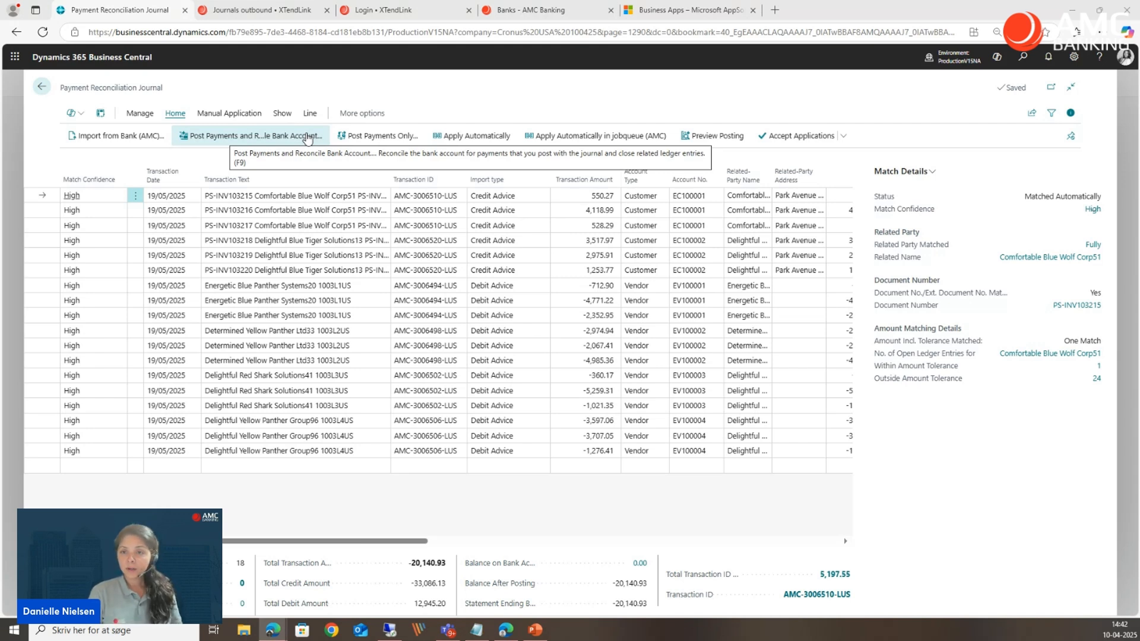
Start posting the payments and reconciling the bank account, using journal template PAYMENT and journal batch PMT REG.
{"action": "left_click", "coordinate": [308, 138]}
{"action": "left_click", "coordinate": [307, 138]}
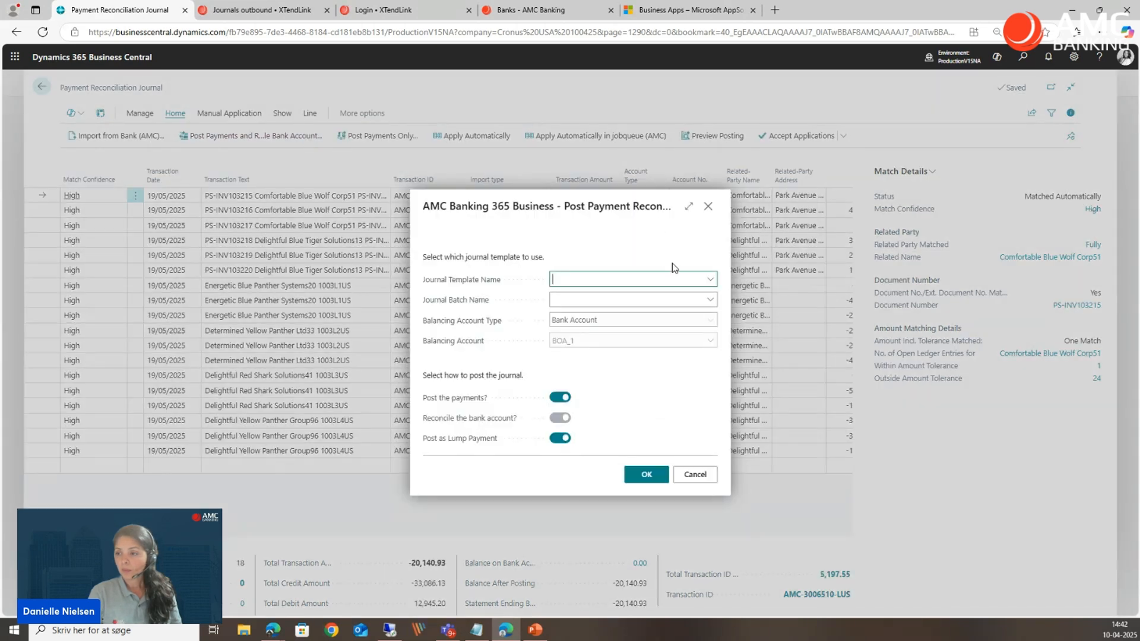
{"action": "left_click", "coordinate": [711, 281]}
{"action": "scroll", "coordinate": [701, 362], "scroll_direction": "down", "scroll_amount": 1}
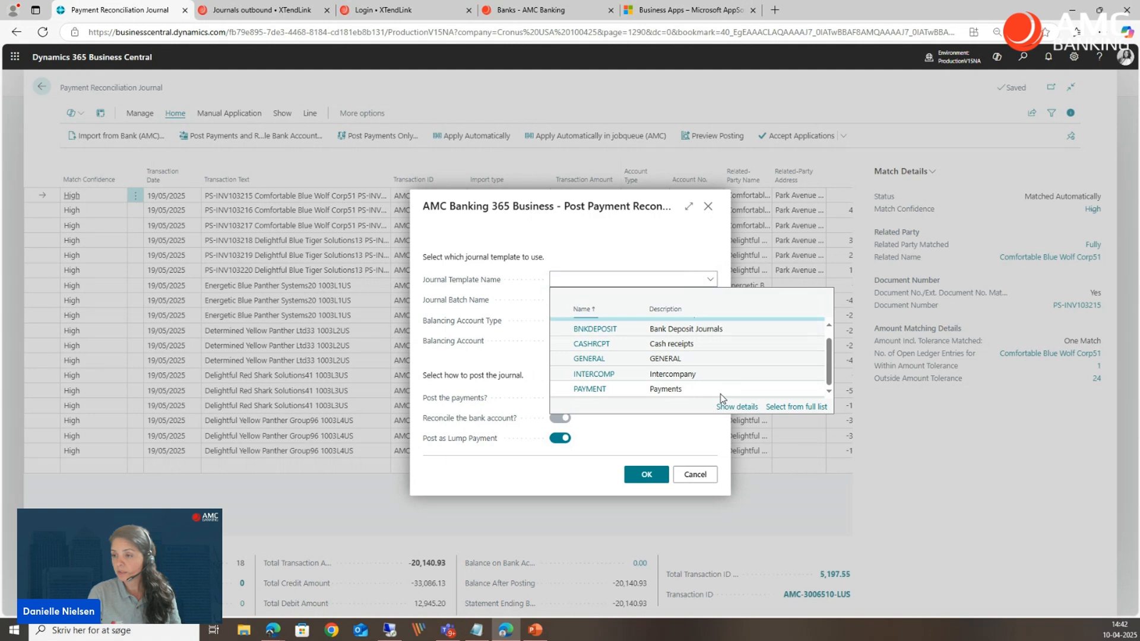
{"action": "left_click", "coordinate": [720, 394]}
{"action": "left_click", "coordinate": [696, 299]}
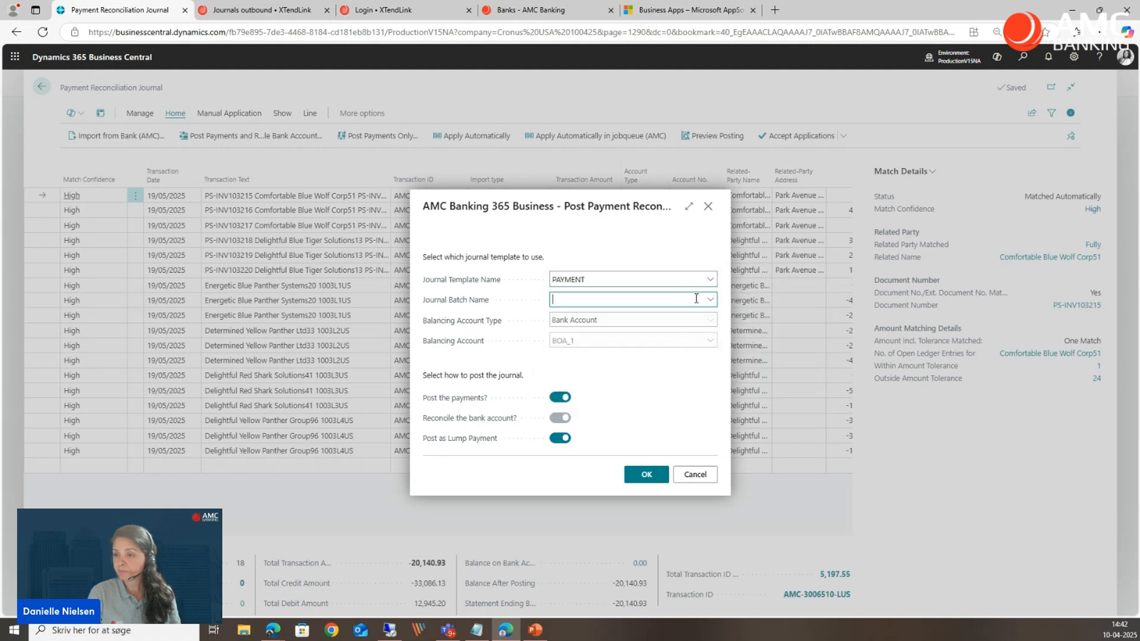
{"action": "left_click", "coordinate": [709, 299]}
{"action": "scroll", "coordinate": [725, 376], "scroll_direction": "down", "scroll_amount": 1}
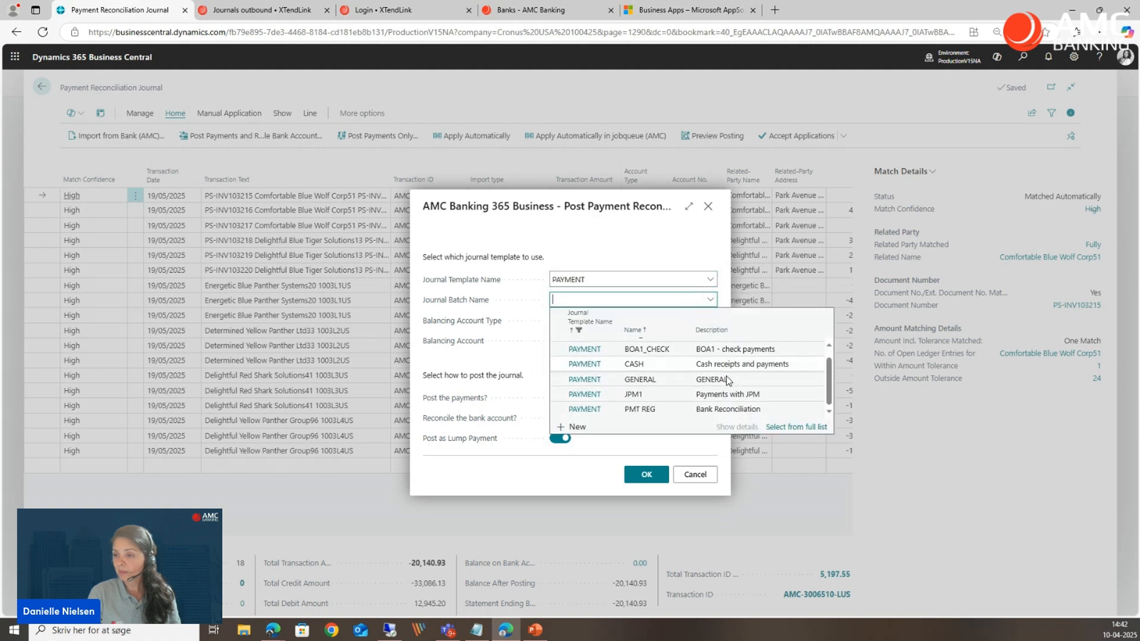
{"action": "left_click", "coordinate": [759, 408]}
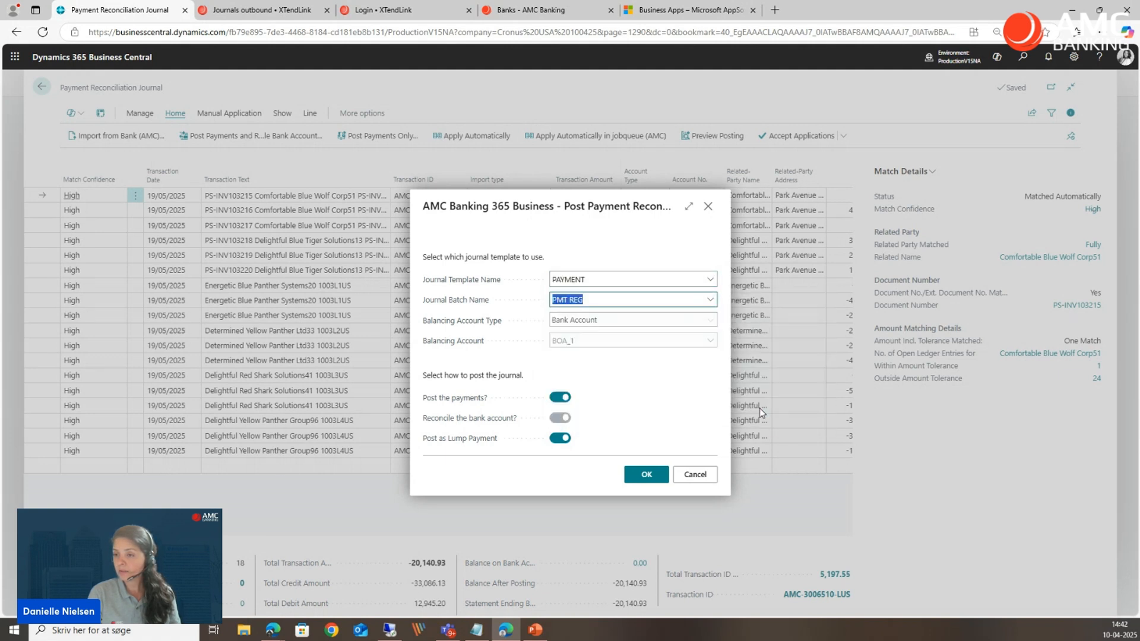
Post the payments as lump payments and reconcile BOA_1, accepting posting dates after the working date.
{"action": "left_click", "coordinate": [647, 477]}
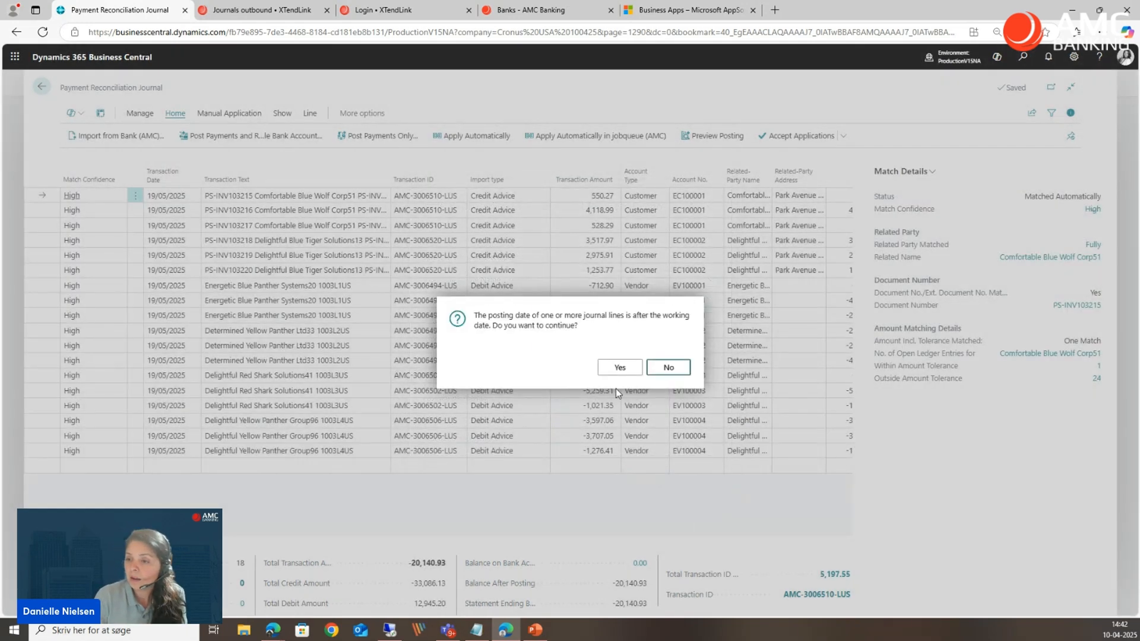
{"action": "left_click", "coordinate": [619, 368]}
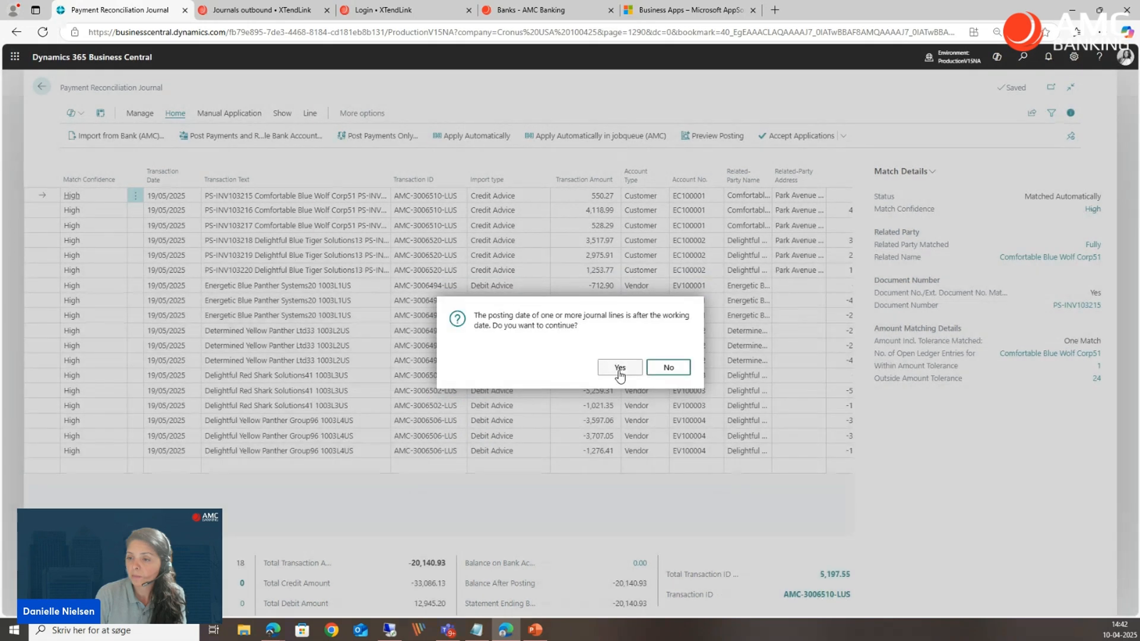
{"action": "left_click", "coordinate": [621, 368]}
{"action": "left_click", "coordinate": [621, 369]}
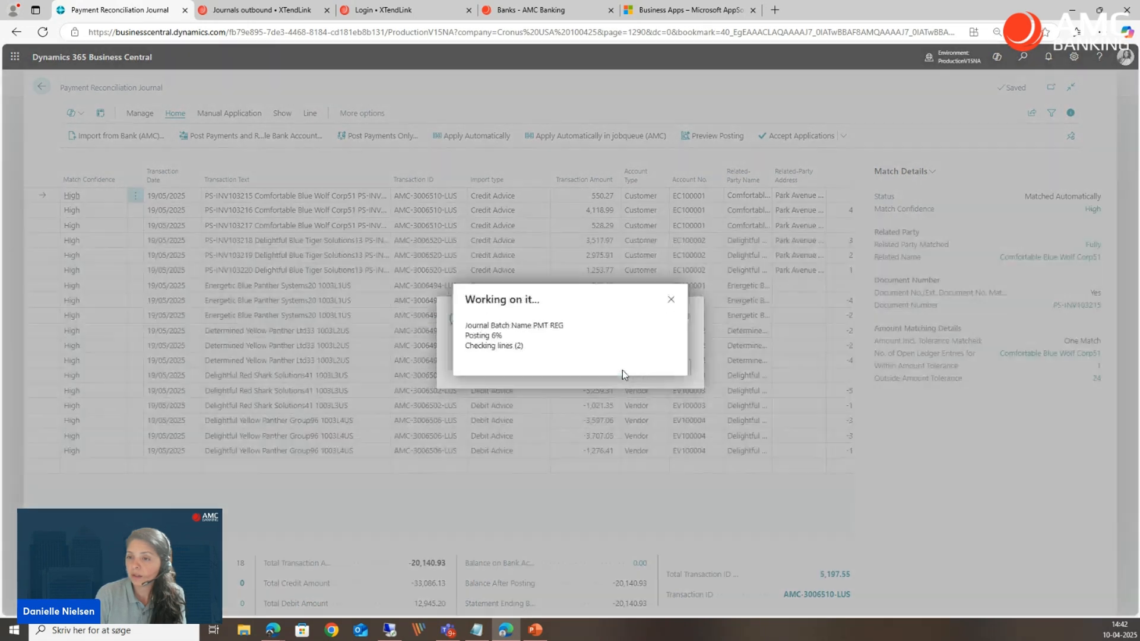
{"action": "left_click", "coordinate": [620, 367]}
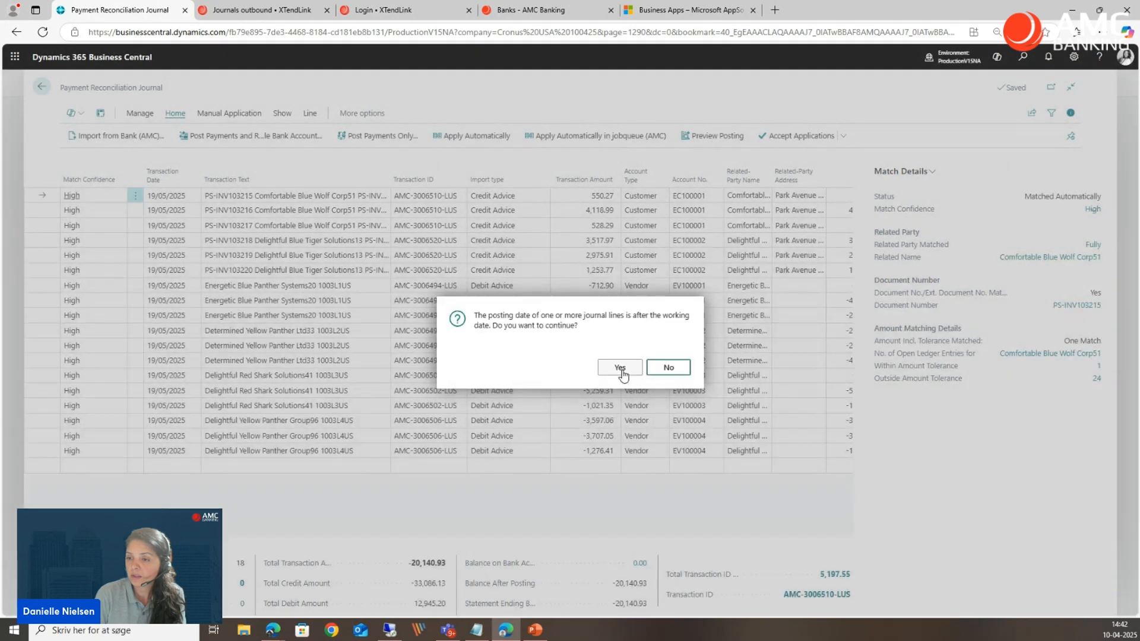
{"action": "left_click", "coordinate": [622, 368]}
{"action": "left_click", "coordinate": [623, 367]}
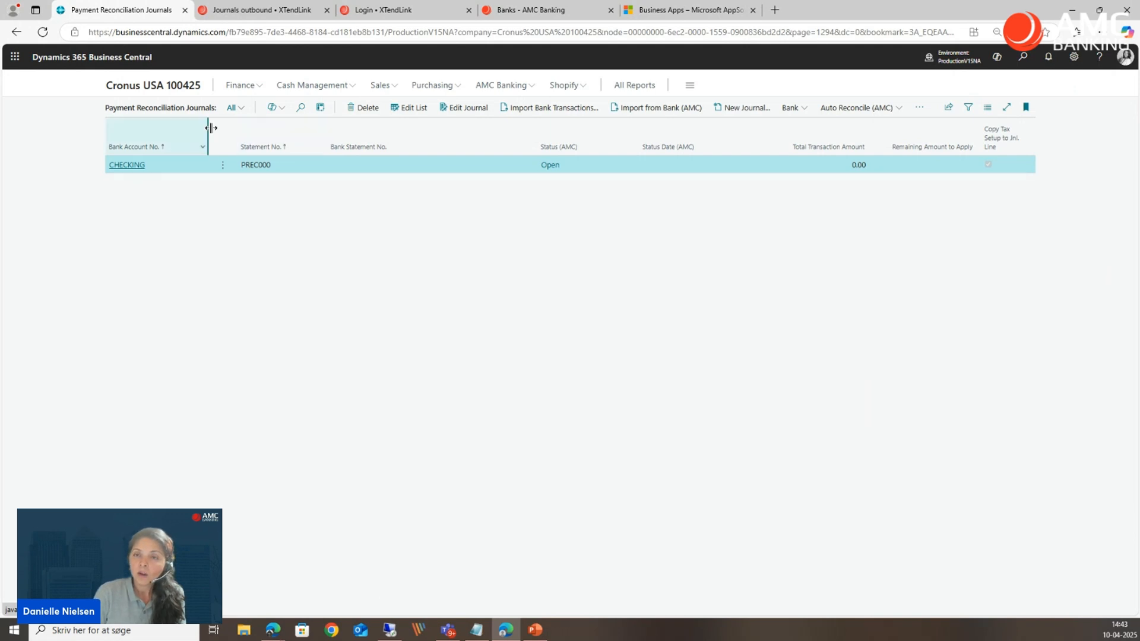
Open the BOA_1 bank account card, review the ledger entries behind its balance, and return to the card.
{"action": "left_click", "coordinate": [180, 86]}
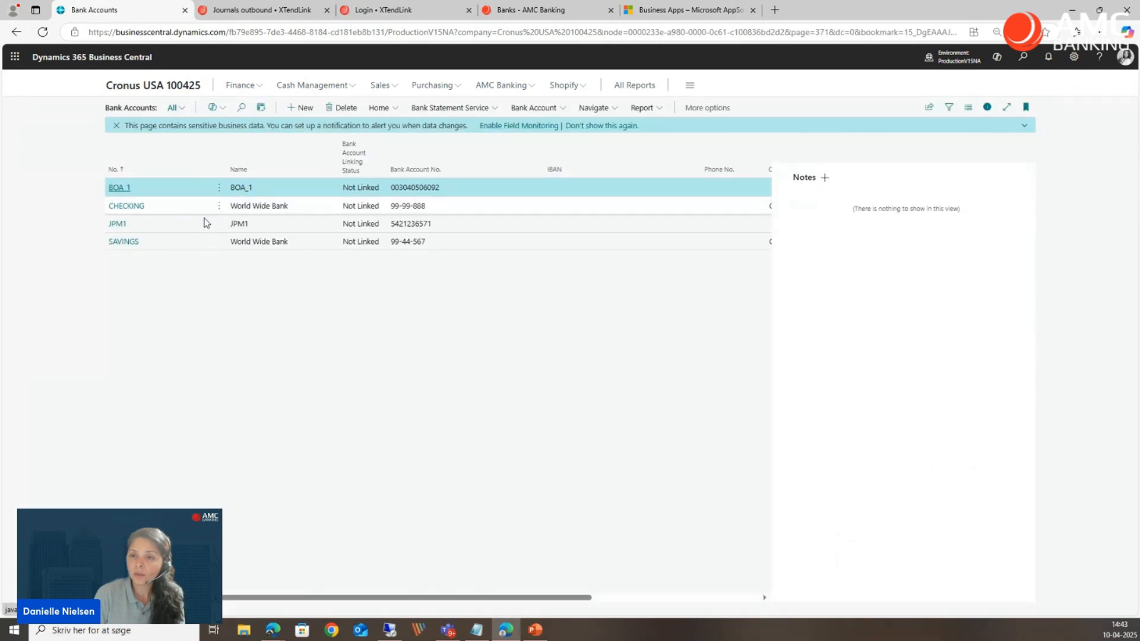
{"action": "left_click", "coordinate": [121, 188]}
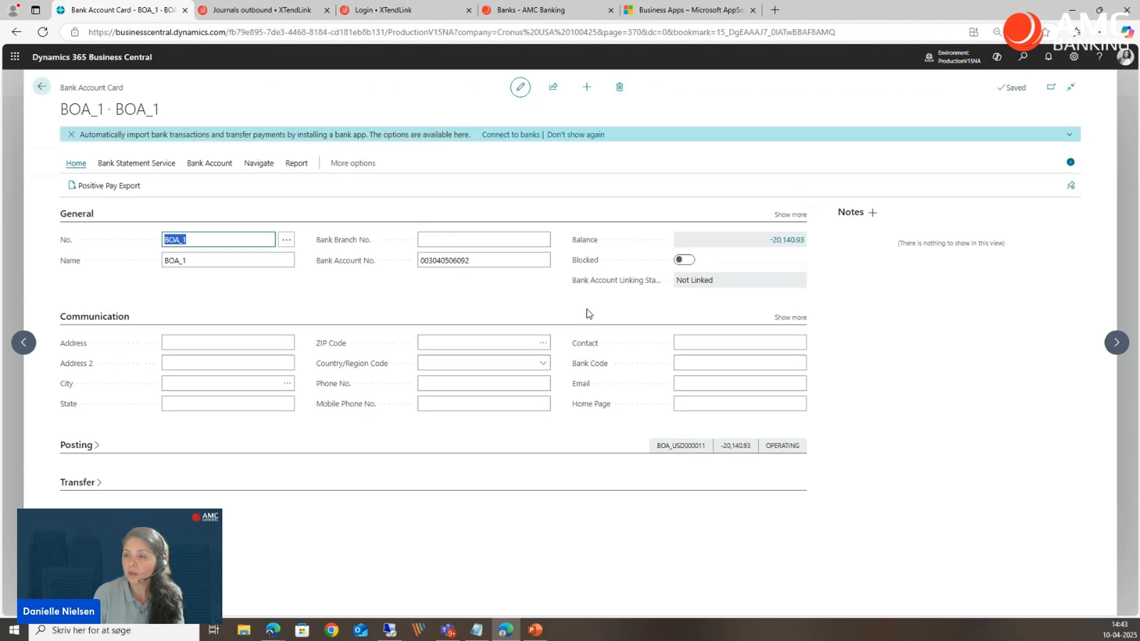
{"action": "left_click", "coordinate": [777, 241]}
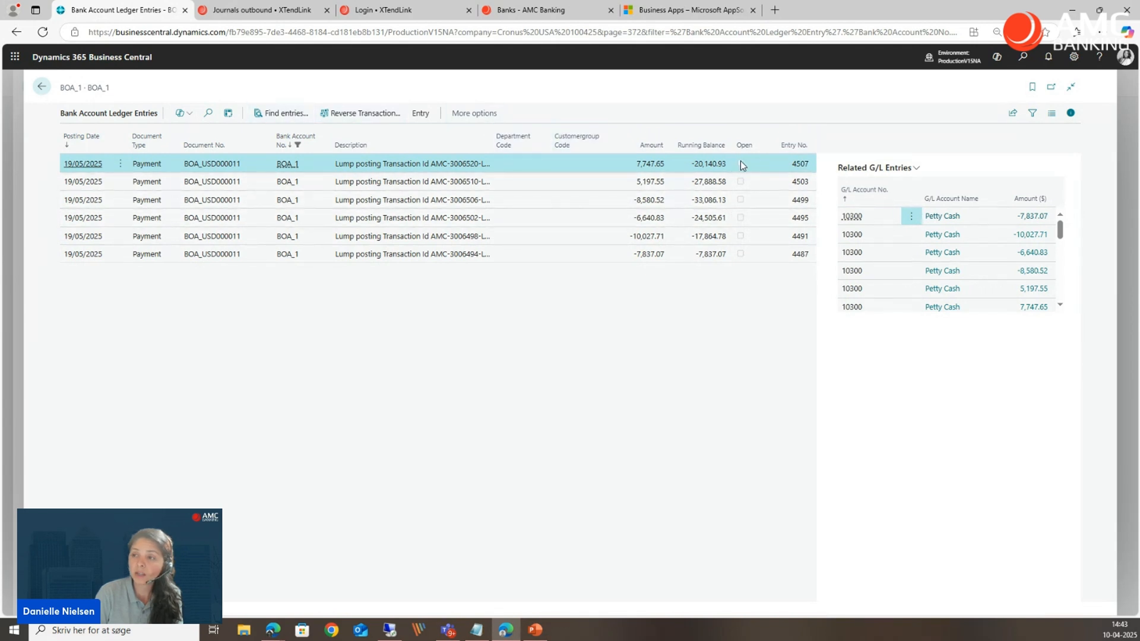
{"action": "left_click", "coordinate": [42, 87]}
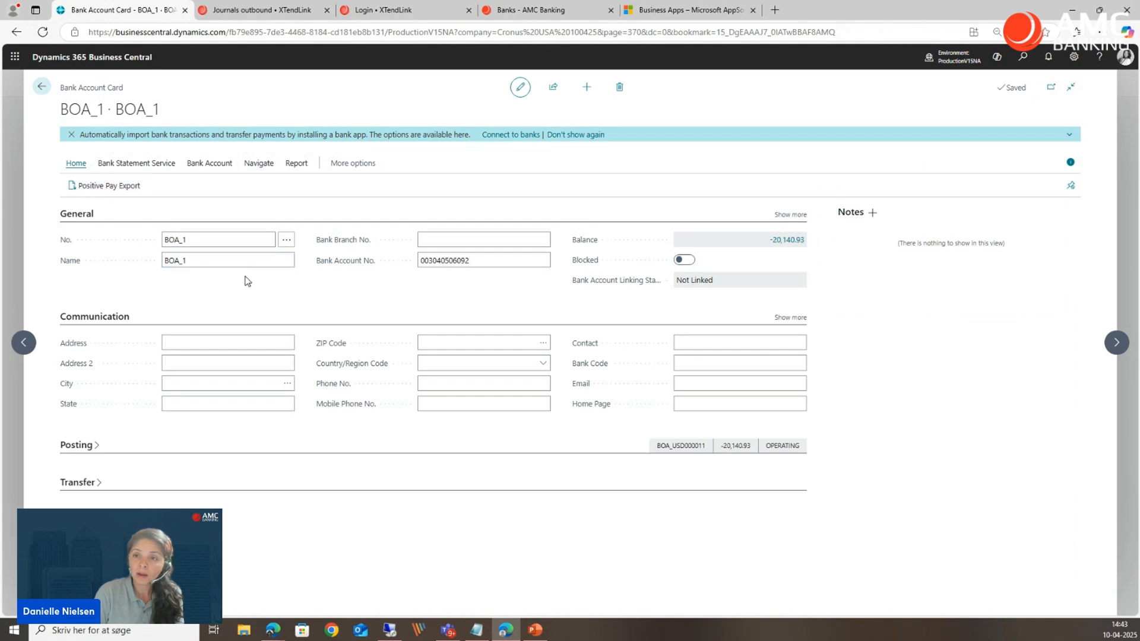
Open the BOA_1 bank account statements, review the lines of the posted statement, and close it.
{"action": "left_click", "coordinate": [359, 163]}
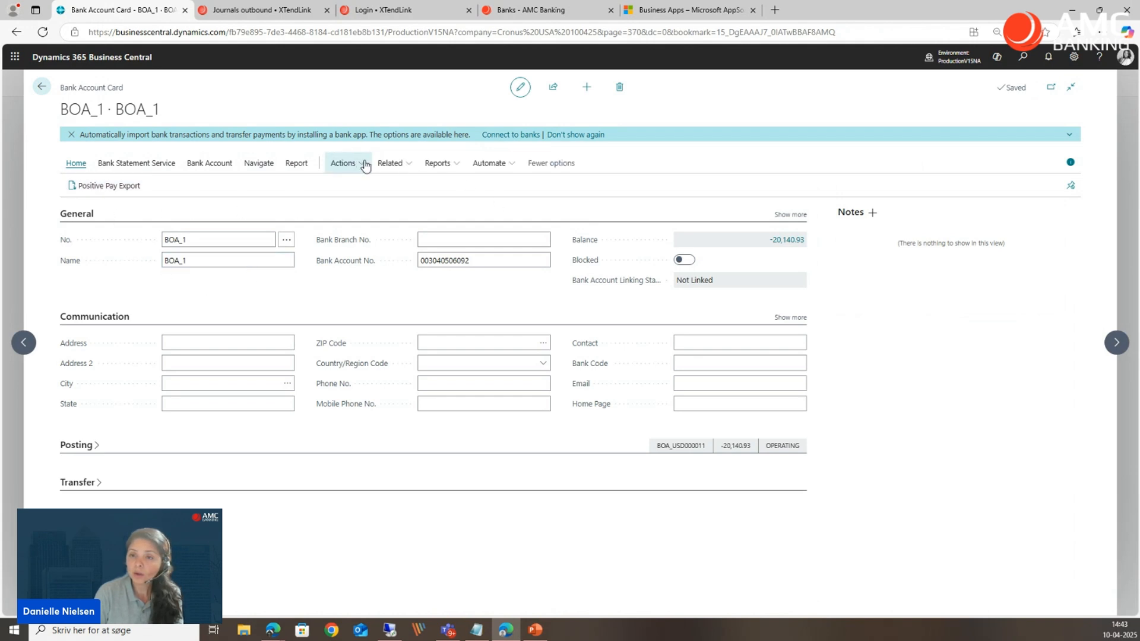
{"action": "left_click", "coordinate": [201, 163]}
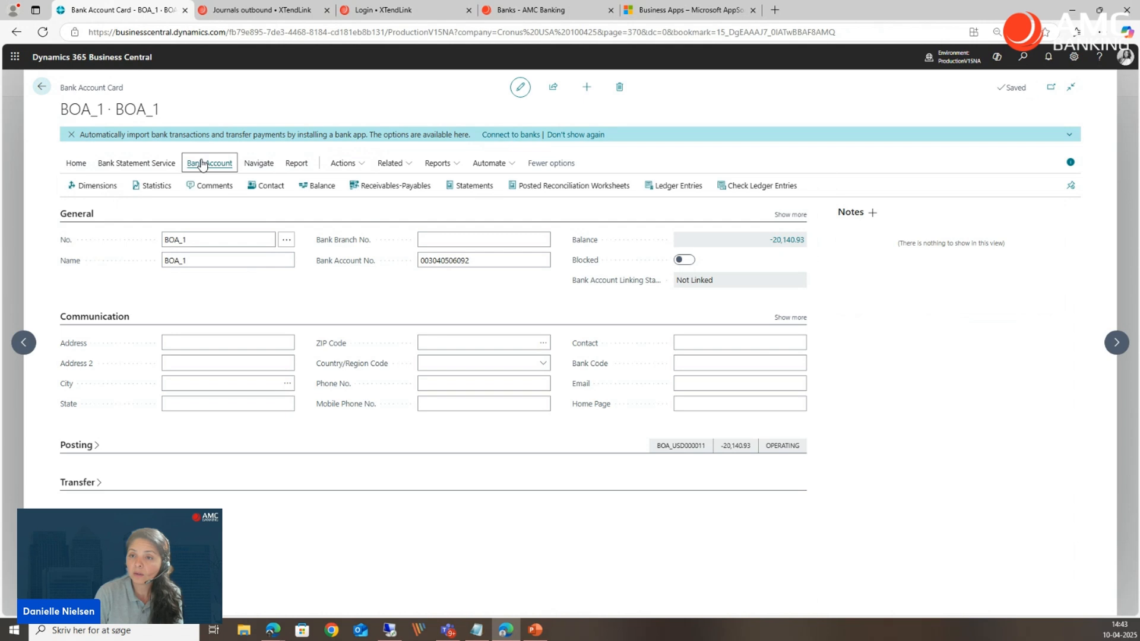
{"action": "left_click", "coordinate": [465, 189]}
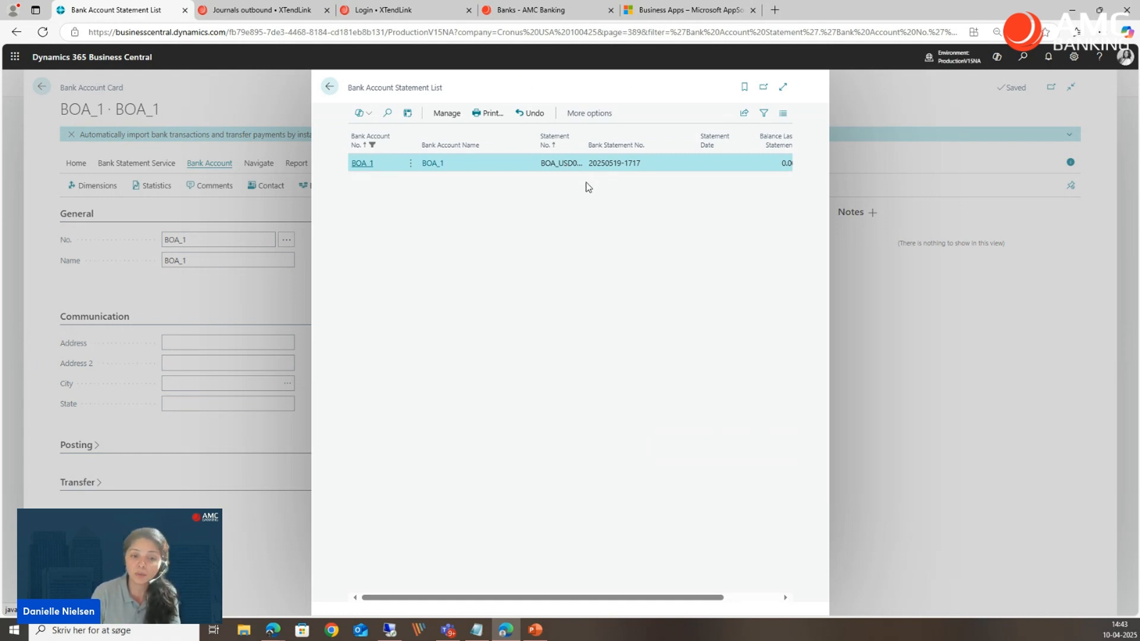
{"action": "left_click", "coordinate": [362, 164]}
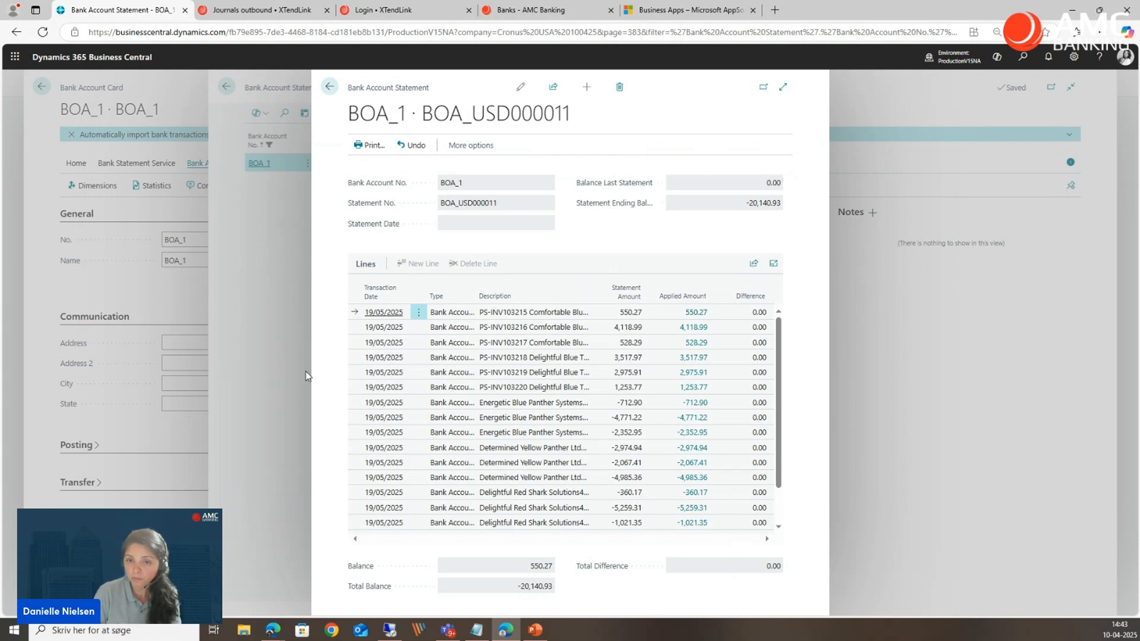
{"action": "left_click", "coordinate": [64, 194]}
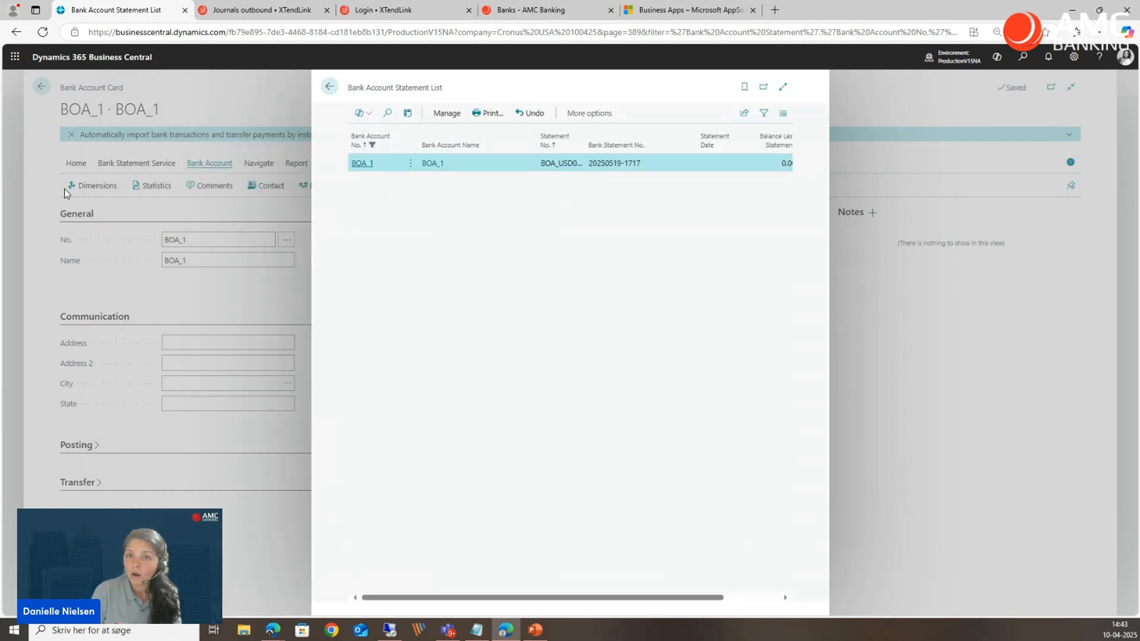
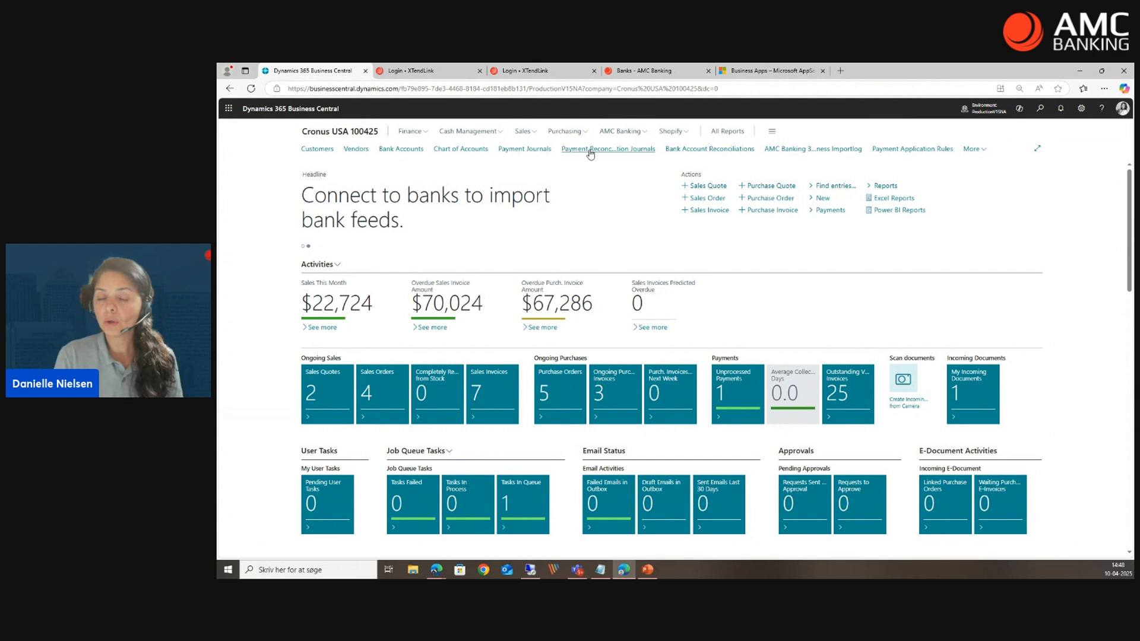
Synchronize the bank feeds from the AMC Banking 365 Business import log, dismiss the returned journal messages, and go back to the payment reconciliation journals.
{"action": "left_click", "coordinate": [590, 149]}
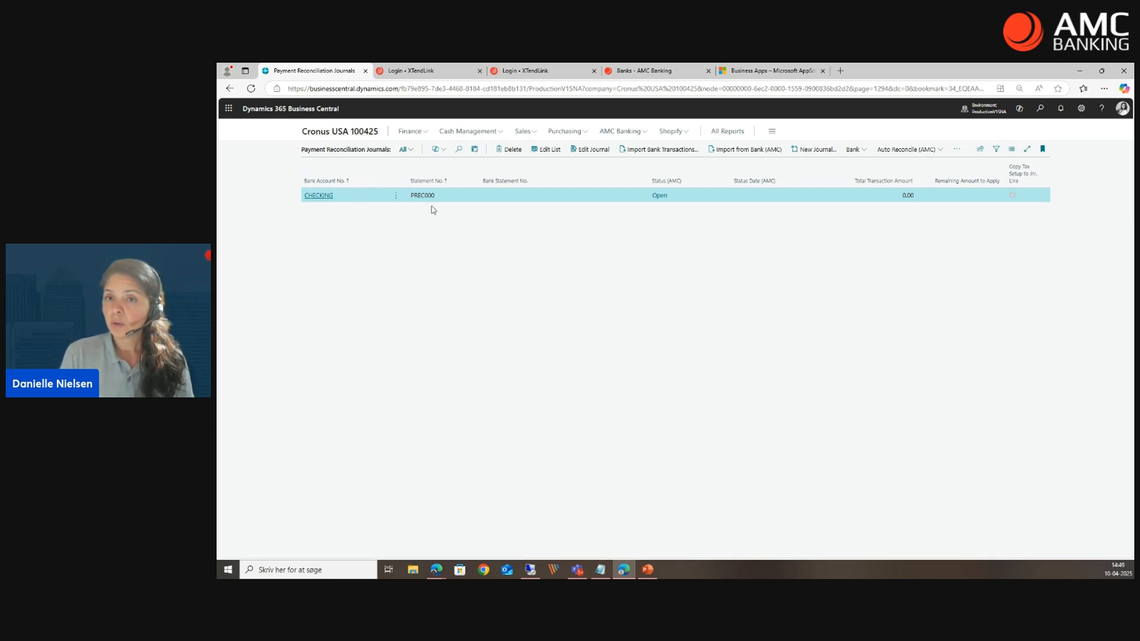
{"action": "left_click", "coordinate": [1038, 110]}
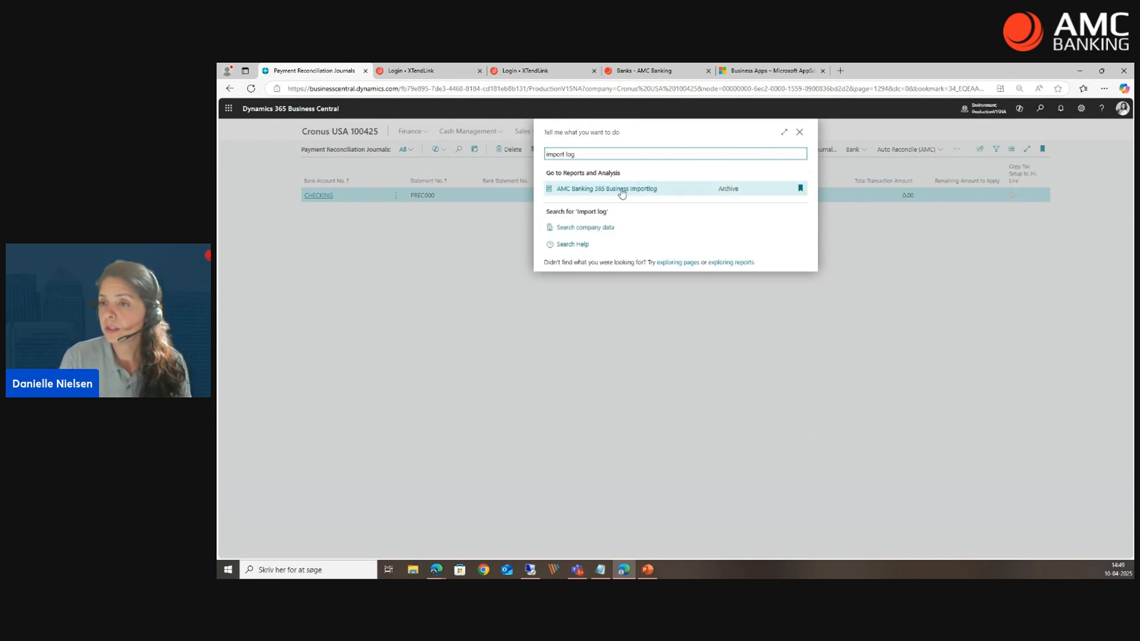
{"action": "left_click", "coordinate": [622, 190]}
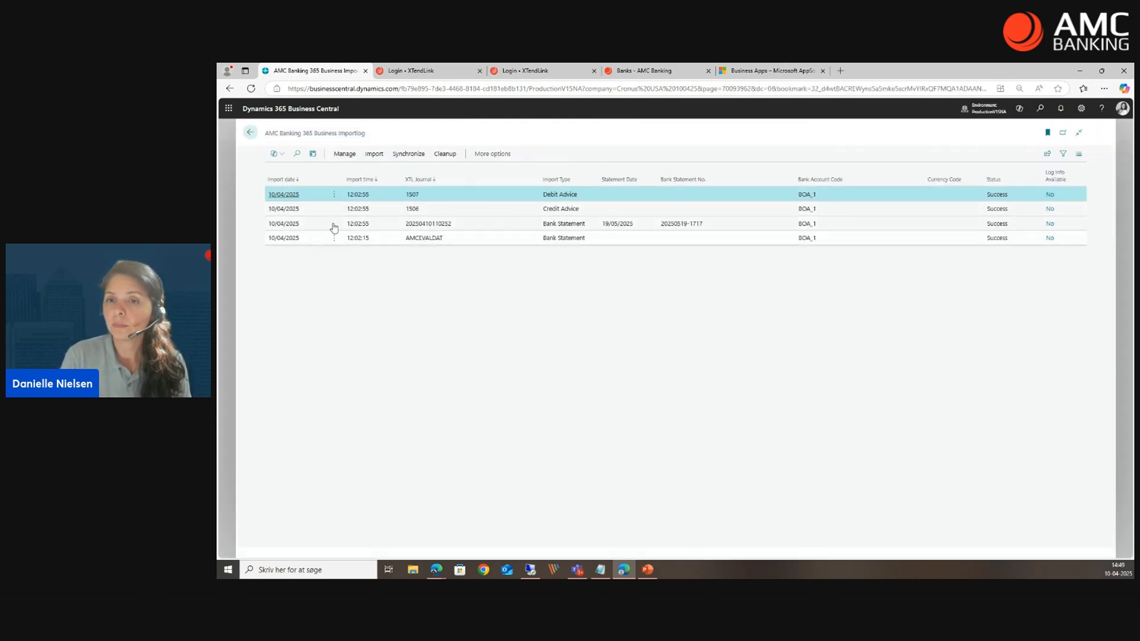
{"action": "left_click", "coordinate": [408, 154]}
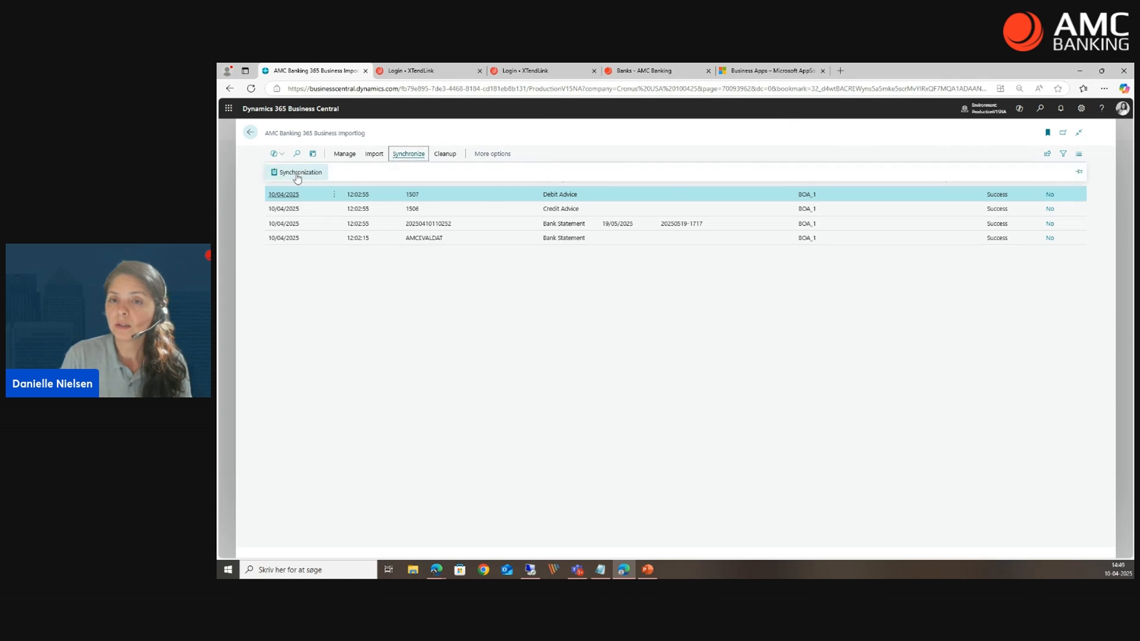
{"action": "left_click", "coordinate": [297, 175]}
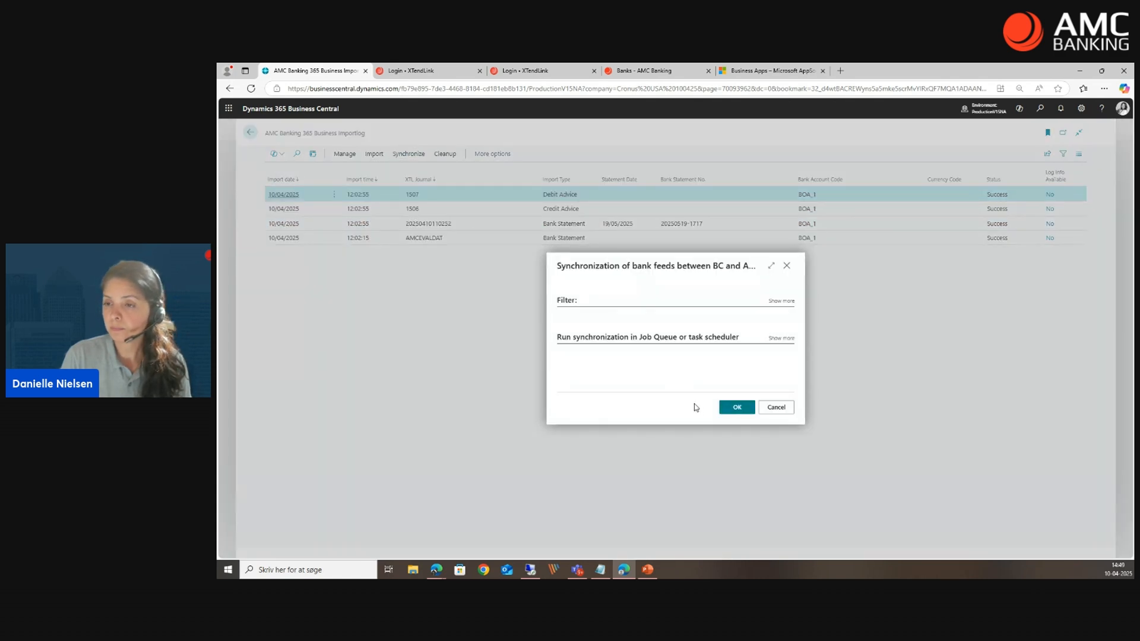
{"action": "left_click", "coordinate": [730, 410]}
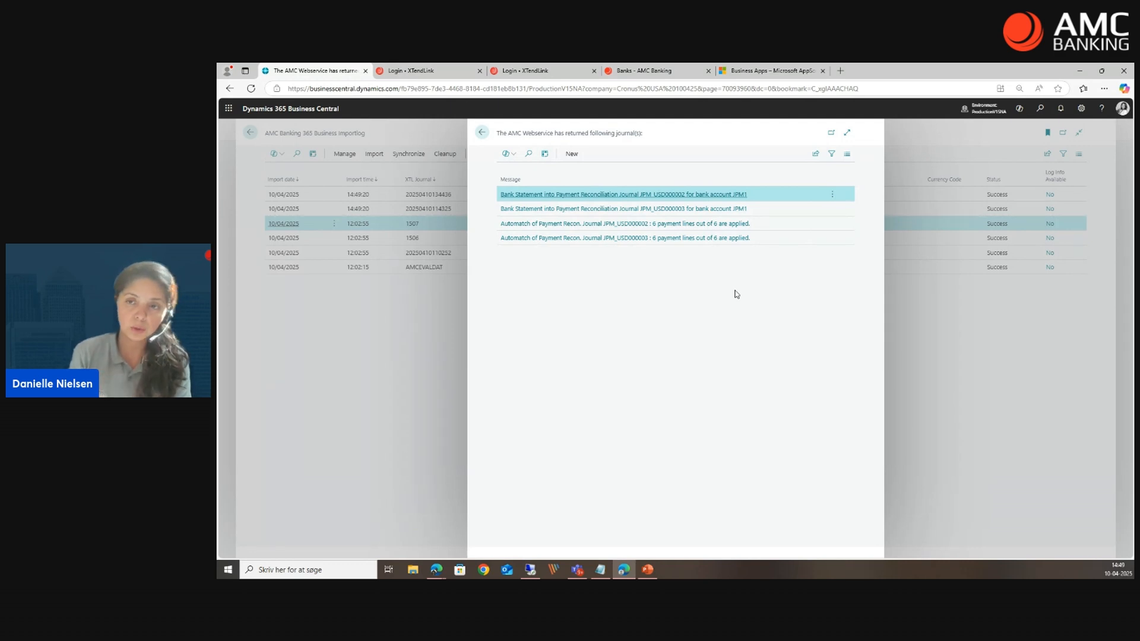
{"action": "left_click", "coordinate": [400, 412]}
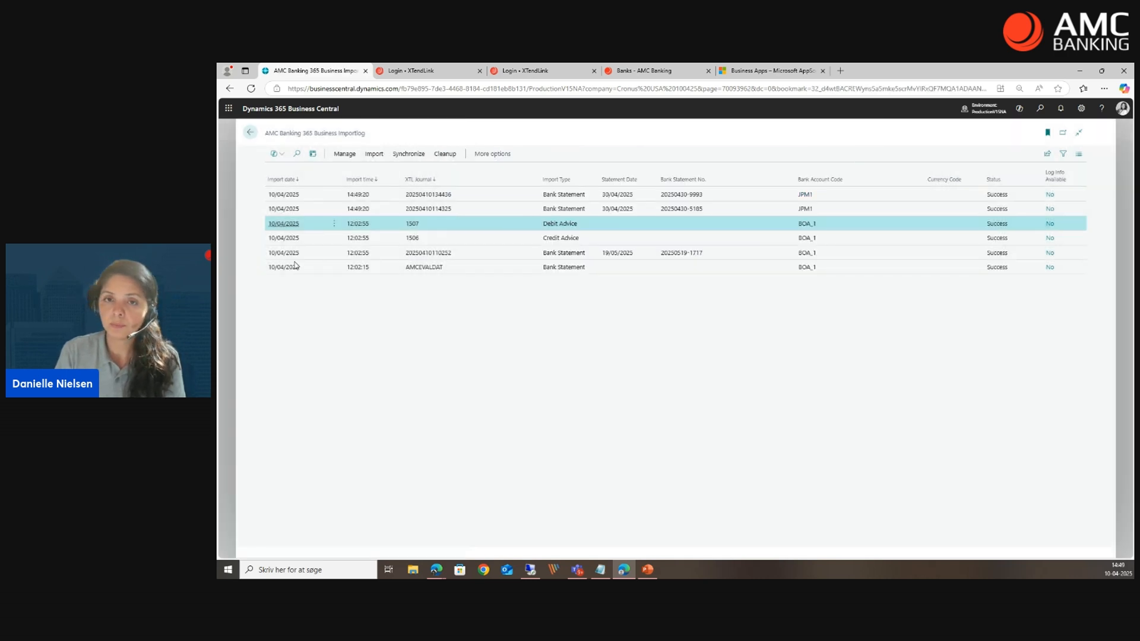
{"action": "left_click", "coordinate": [253, 134]}
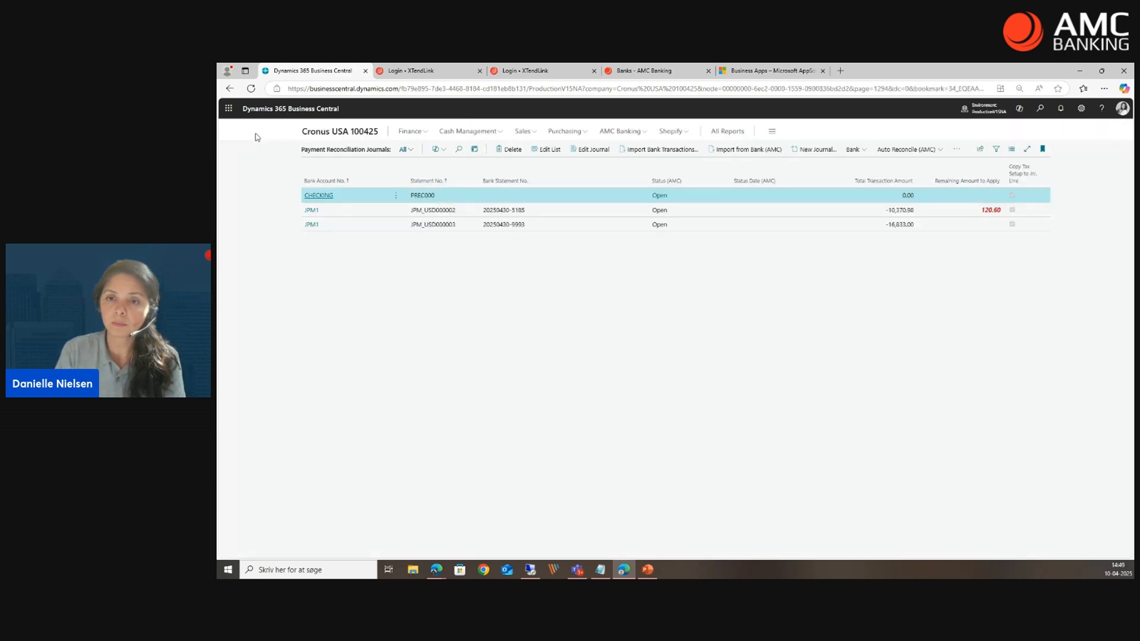
Reopen the payment reconciliation journals from the home page, review the lines of JPM1 journal JPM_USD000002, and return to the list.
{"action": "left_click", "coordinate": [343, 134]}
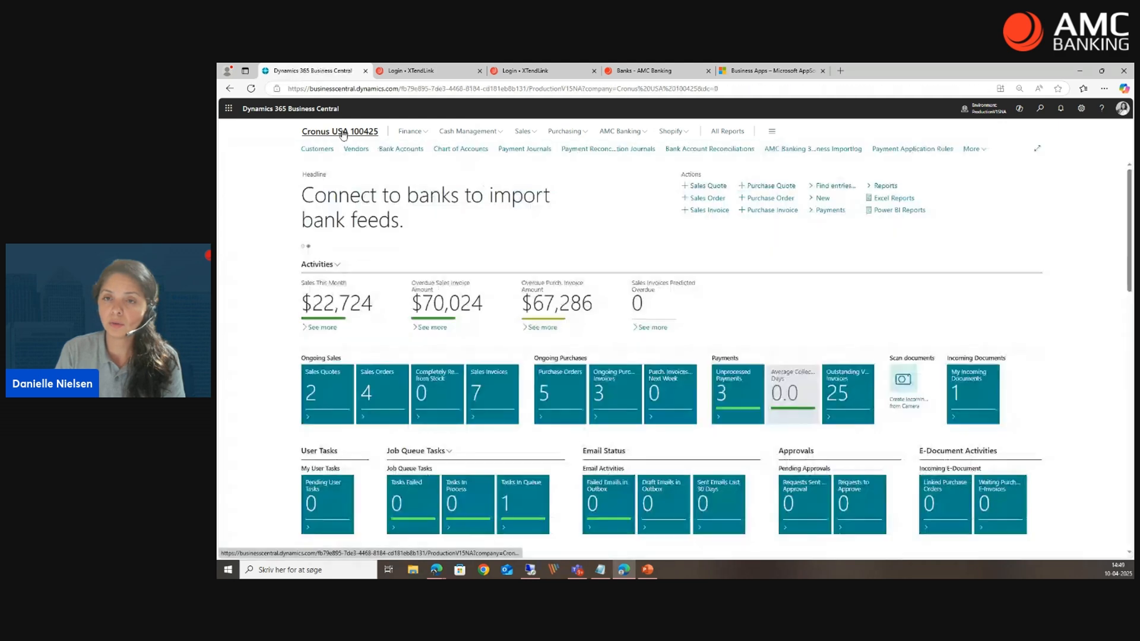
{"action": "left_click", "coordinate": [579, 150]}
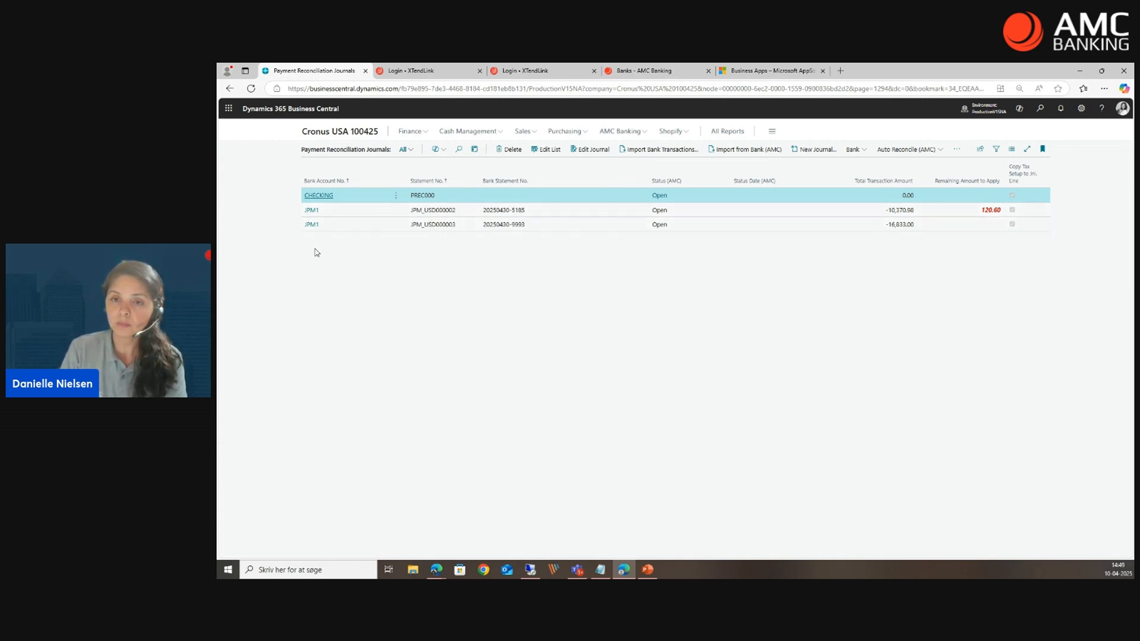
{"action": "left_click", "coordinate": [311, 211]}
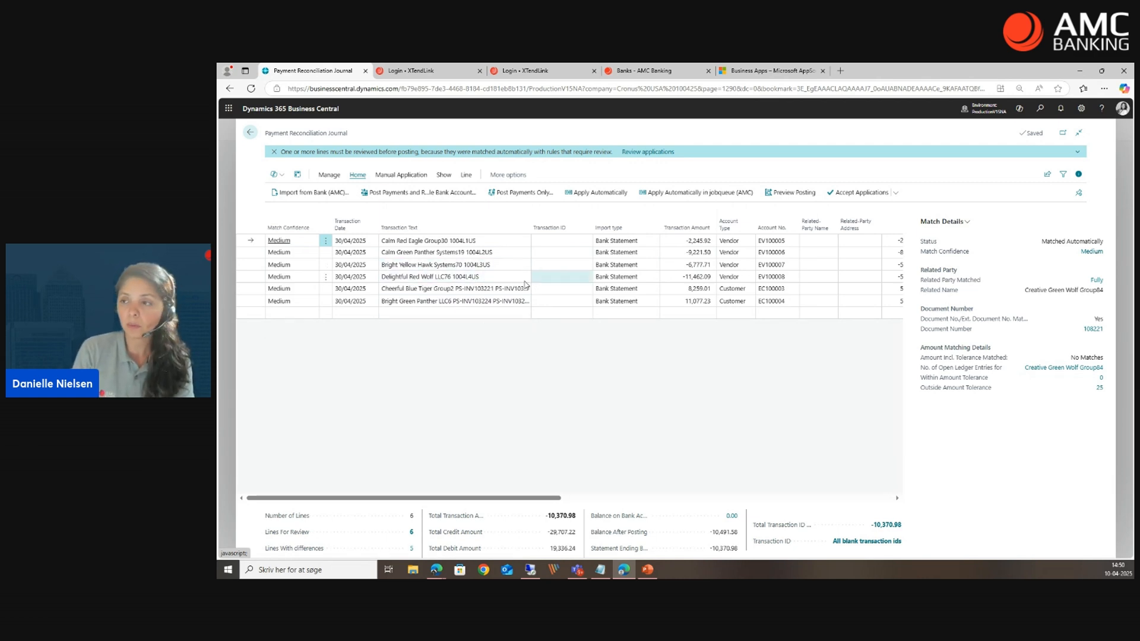
{"action": "left_click", "coordinate": [250, 134]}
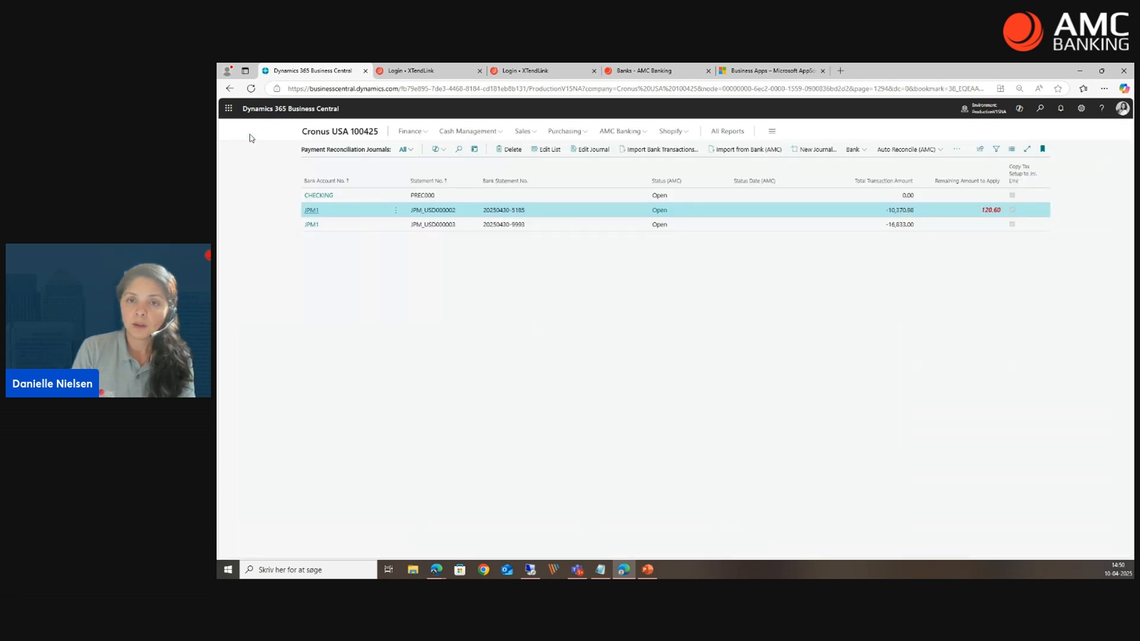
Review the lines of JPM1 journal JPM_USD000003, close it, and return to the home page.
{"action": "left_click", "coordinate": [311, 229]}
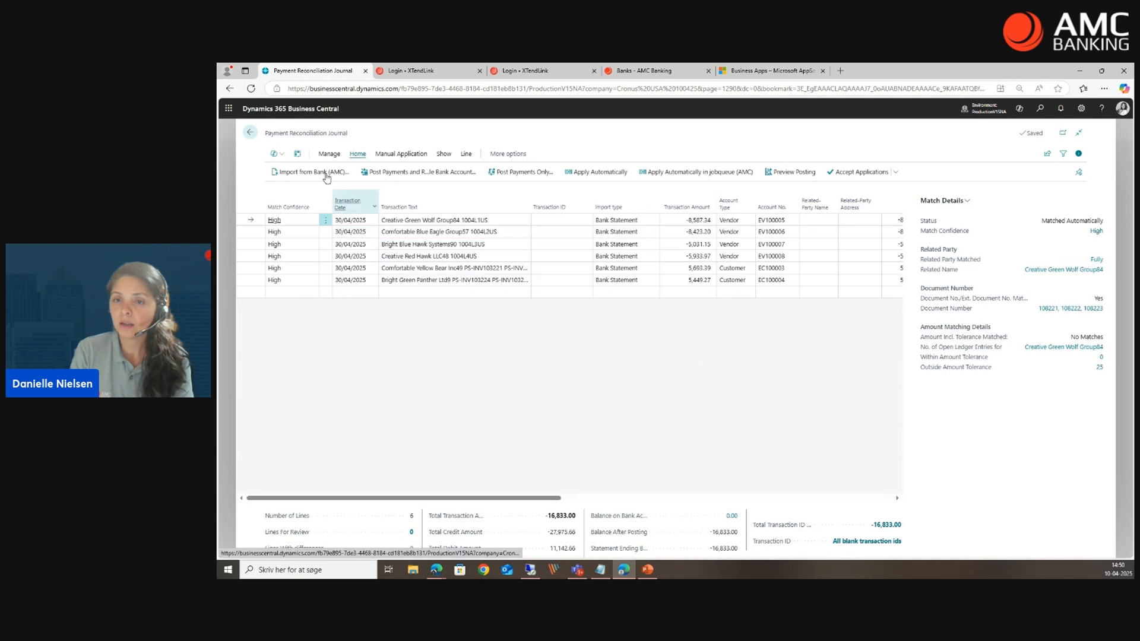
{"action": "left_click", "coordinate": [231, 358]}
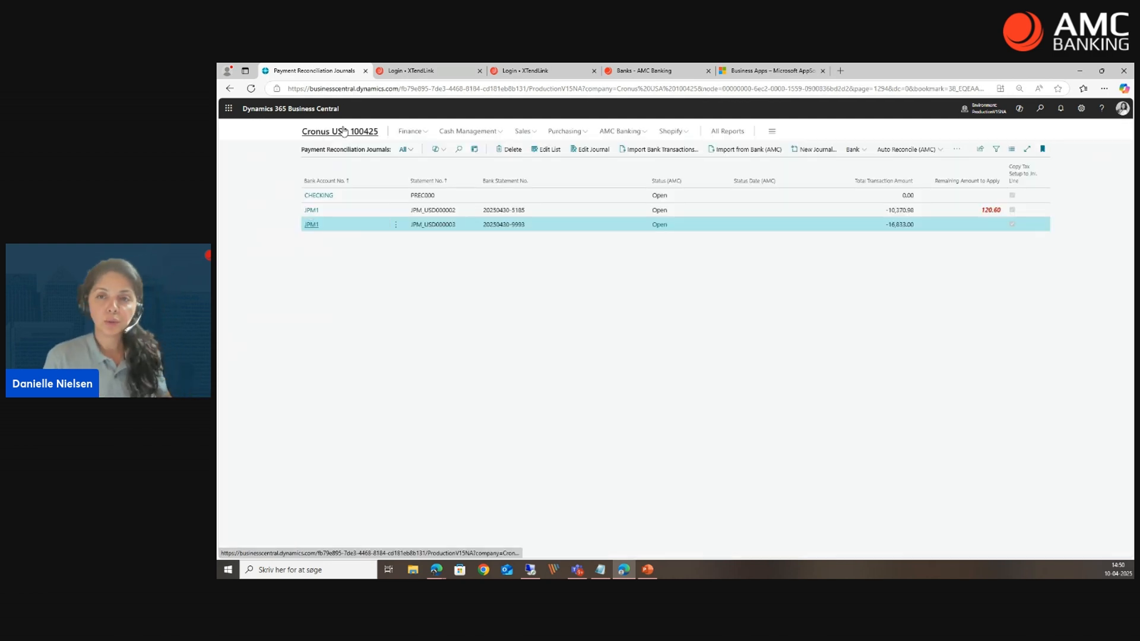
{"action": "left_click", "coordinate": [363, 131]}
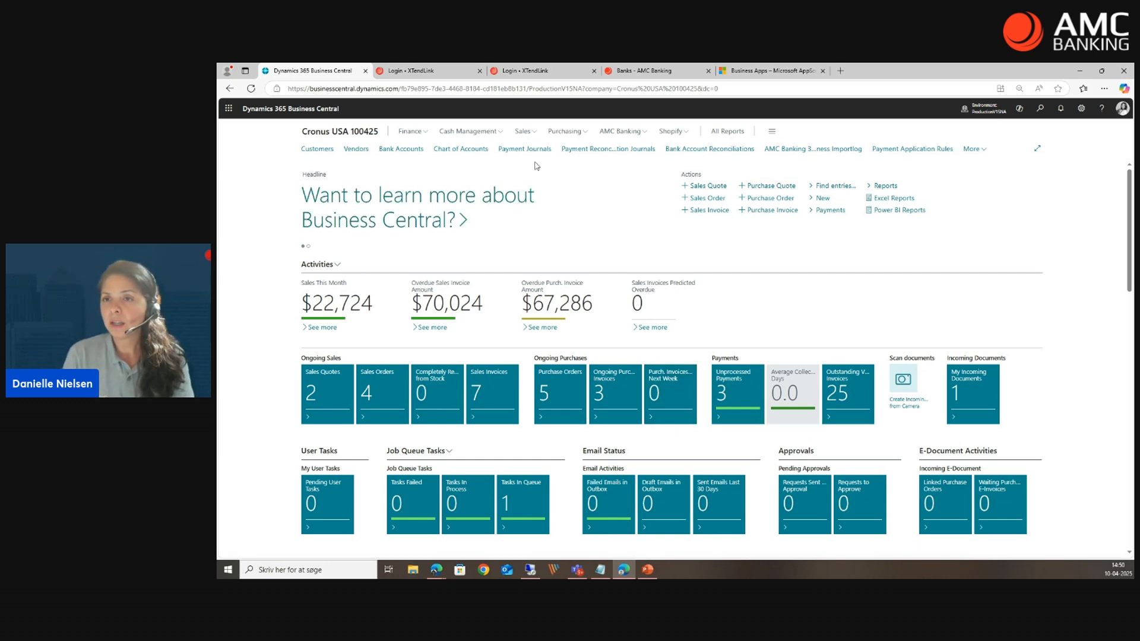
Switch to the AMC Banking website, open the bank integrations page, and find the supported banks list beneath the world map.
{"action": "left_click", "coordinate": [644, 72]}
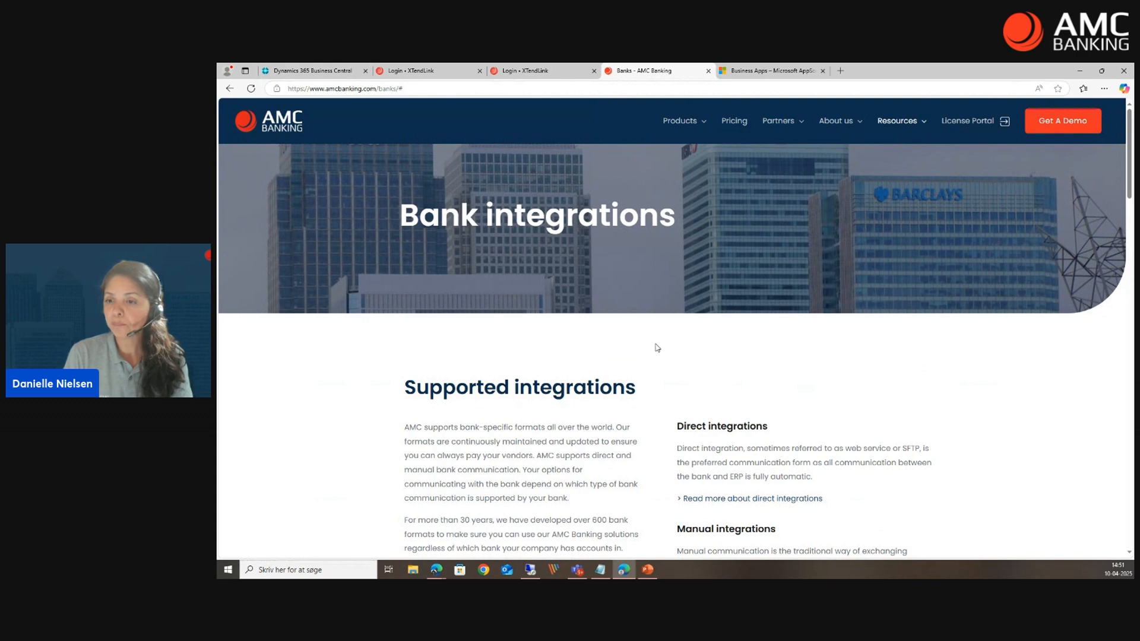
{"action": "mouse_move", "coordinate": [903, 123]}
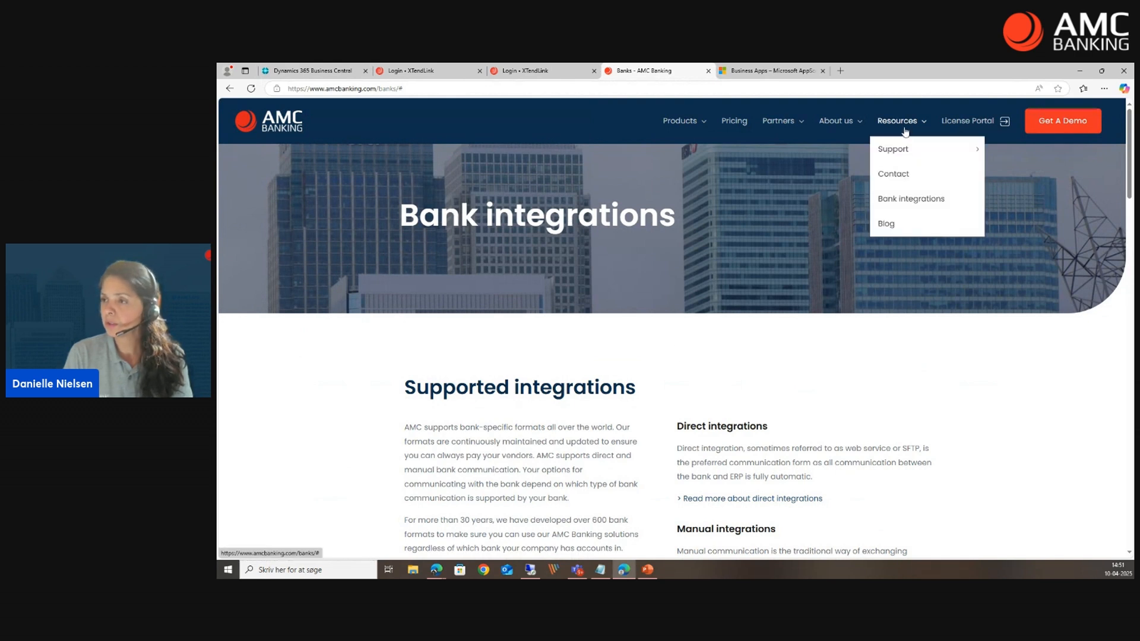
{"action": "left_click", "coordinate": [906, 200]}
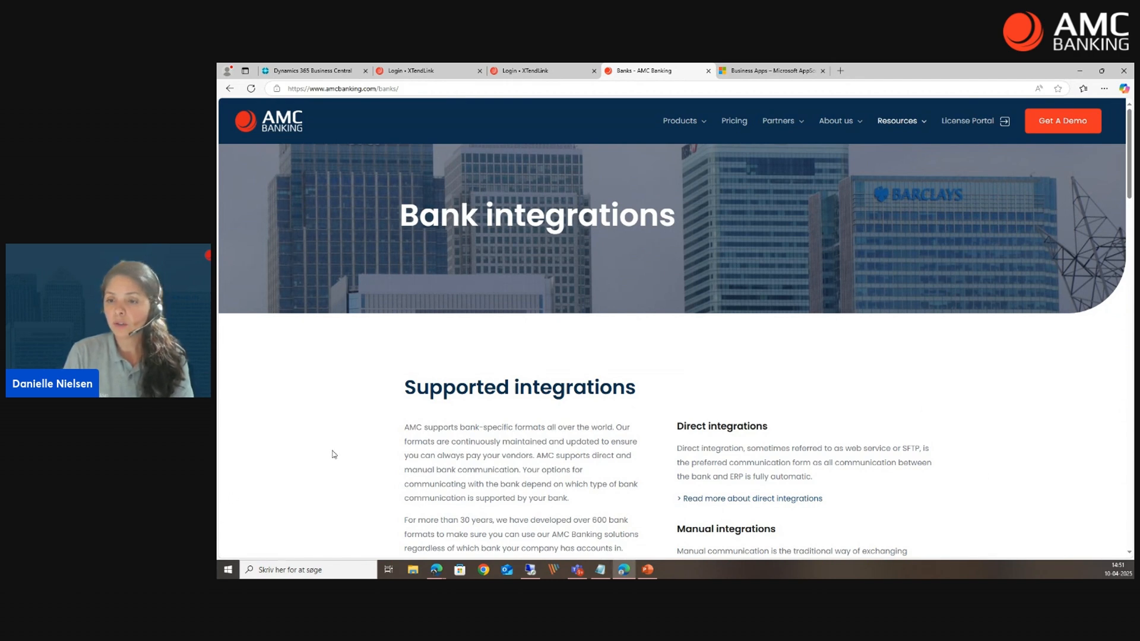
{"action": "scroll", "coordinate": [648, 437], "scroll_direction": "down", "scroll_amount": 3}
{"action": "scroll", "coordinate": [650, 437], "scroll_direction": "down", "scroll_amount": 1}
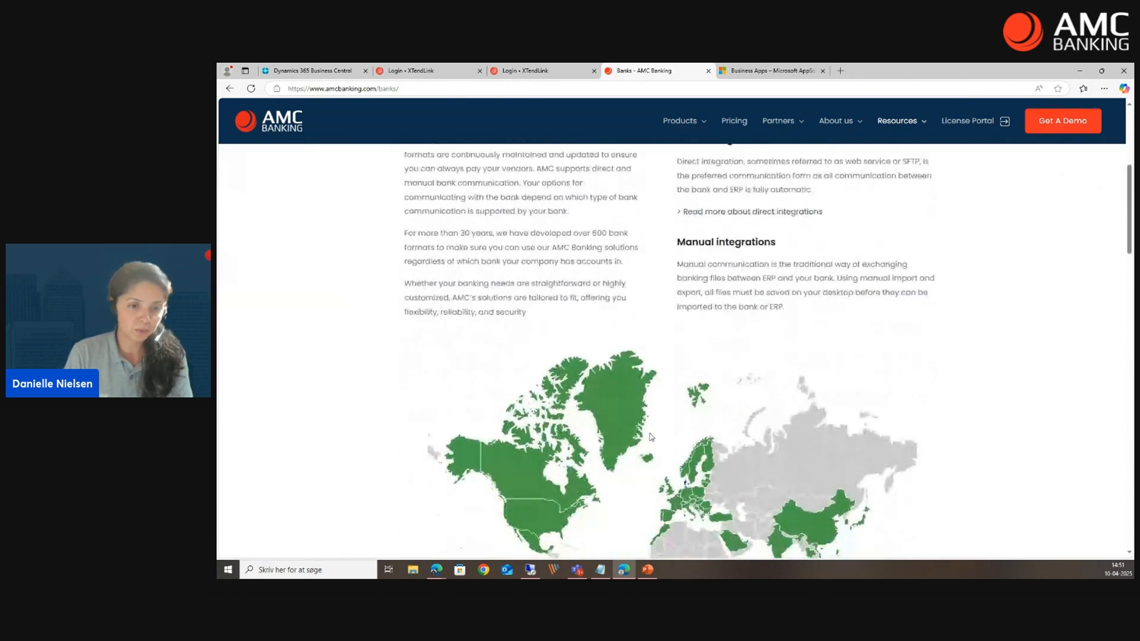
{"action": "scroll", "coordinate": [651, 437], "scroll_direction": "down", "scroll_amount": 5}
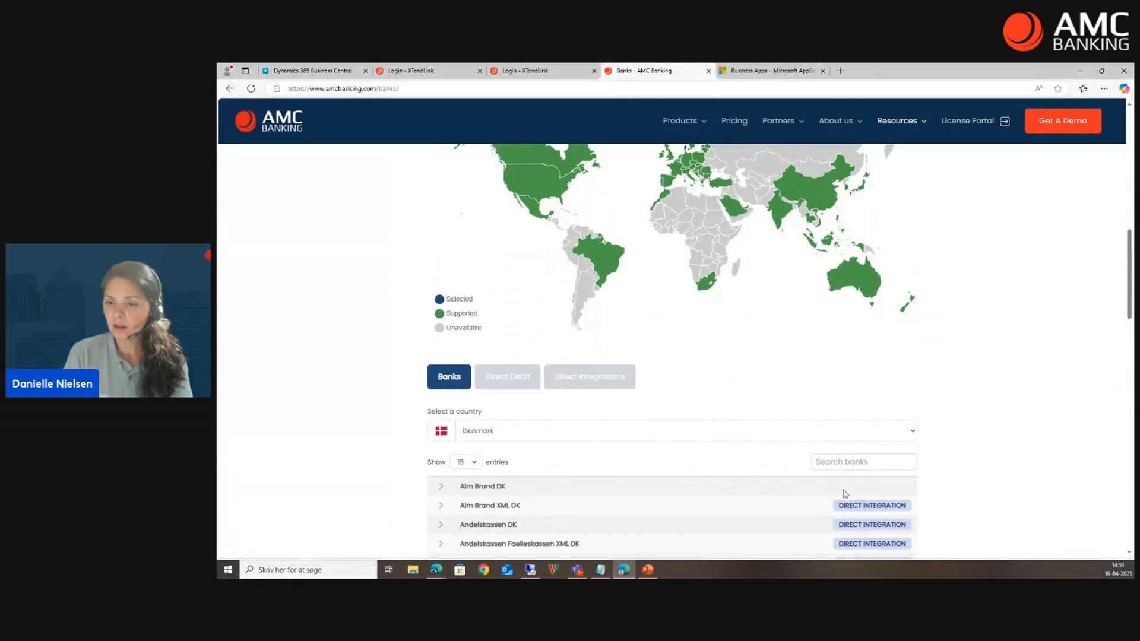
Filter the supported banks by Sweden and look through the list for banks with direct integration.
{"action": "left_click", "coordinate": [894, 439]}
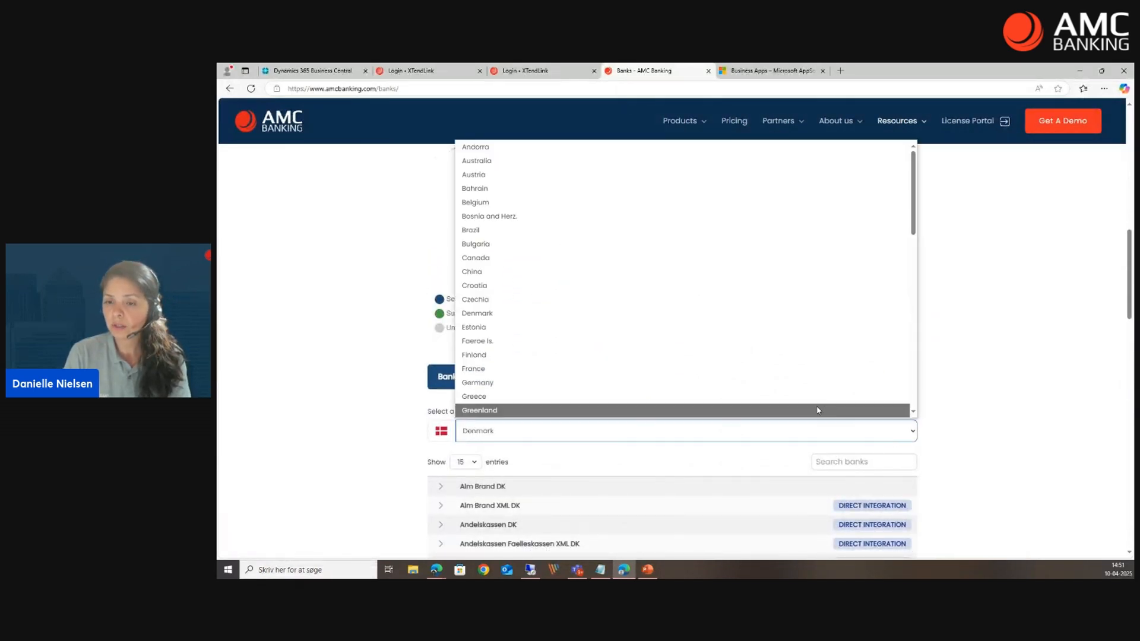
{"action": "type", "text": "swe"}
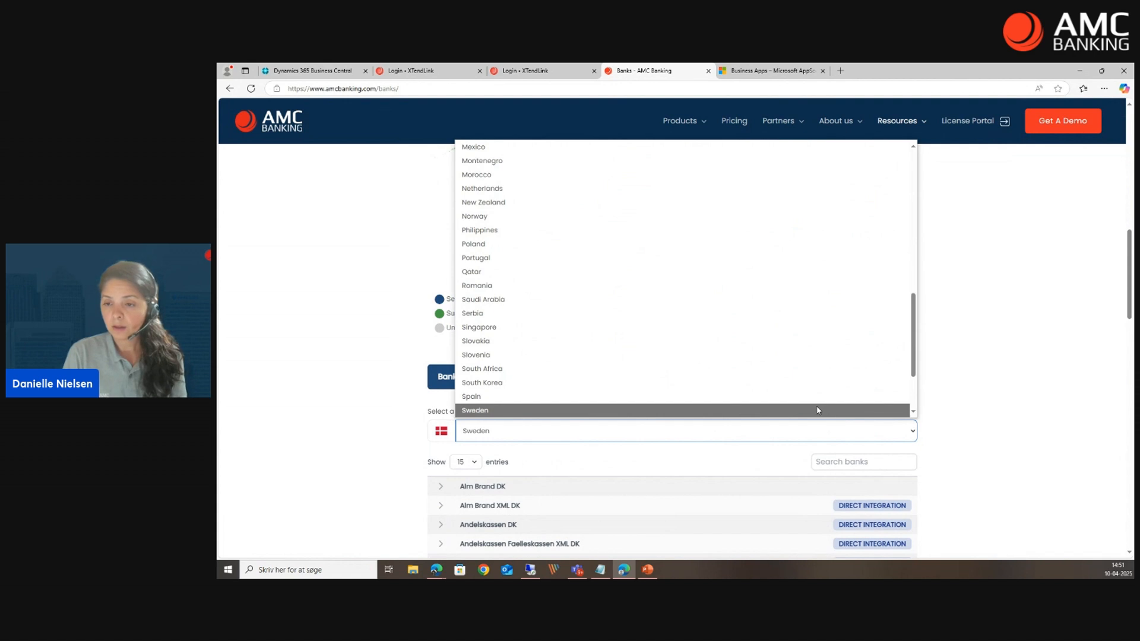
{"action": "left_click", "coordinate": [822, 411]}
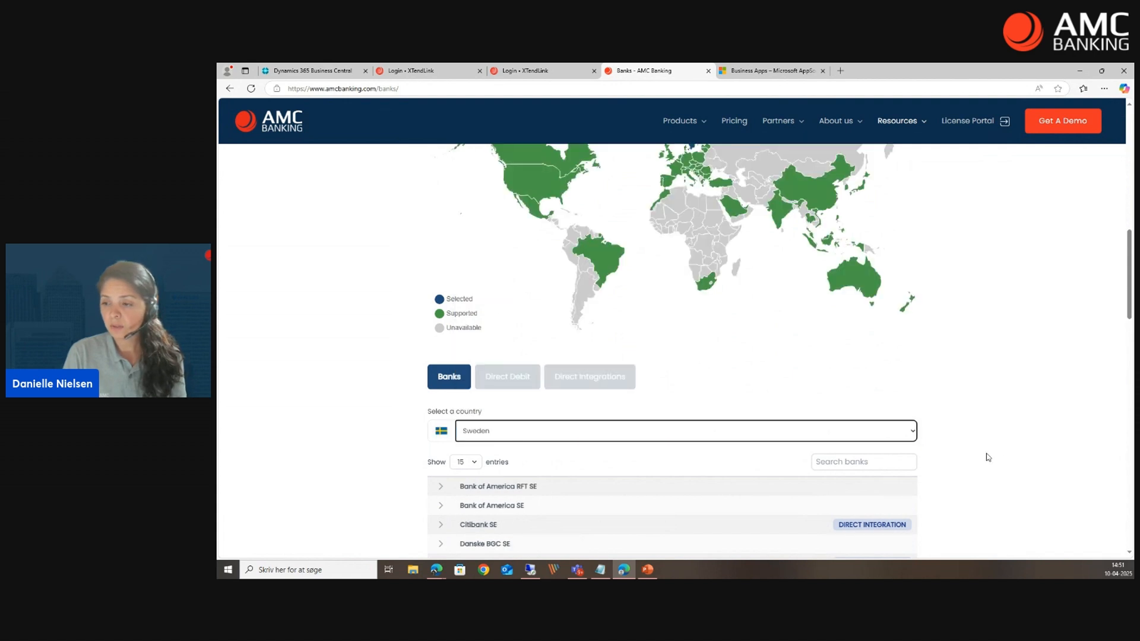
{"action": "scroll", "coordinate": [985, 458], "scroll_direction": "down", "scroll_amount": 2}
{"action": "scroll", "coordinate": [1009, 484], "scroll_direction": "down", "scroll_amount": 4}
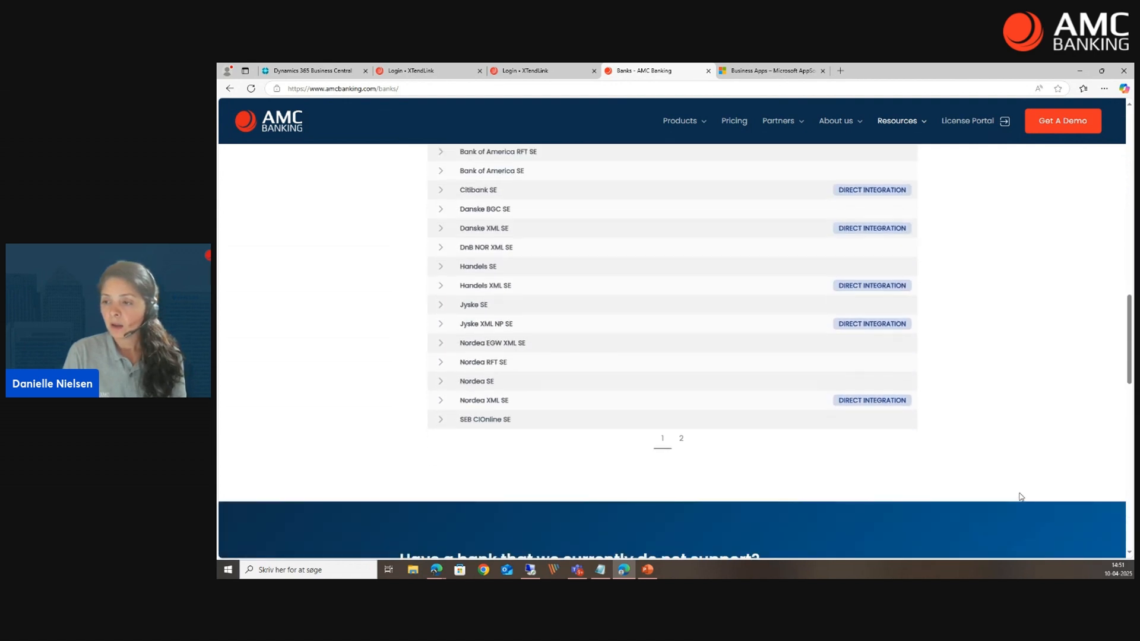
{"action": "scroll", "coordinate": [1019, 493], "scroll_direction": "up", "scroll_amount": 3}
{"action": "scroll", "coordinate": [1019, 496], "scroll_direction": "up", "scroll_amount": 2}
{"action": "left_click", "coordinate": [572, 336]}
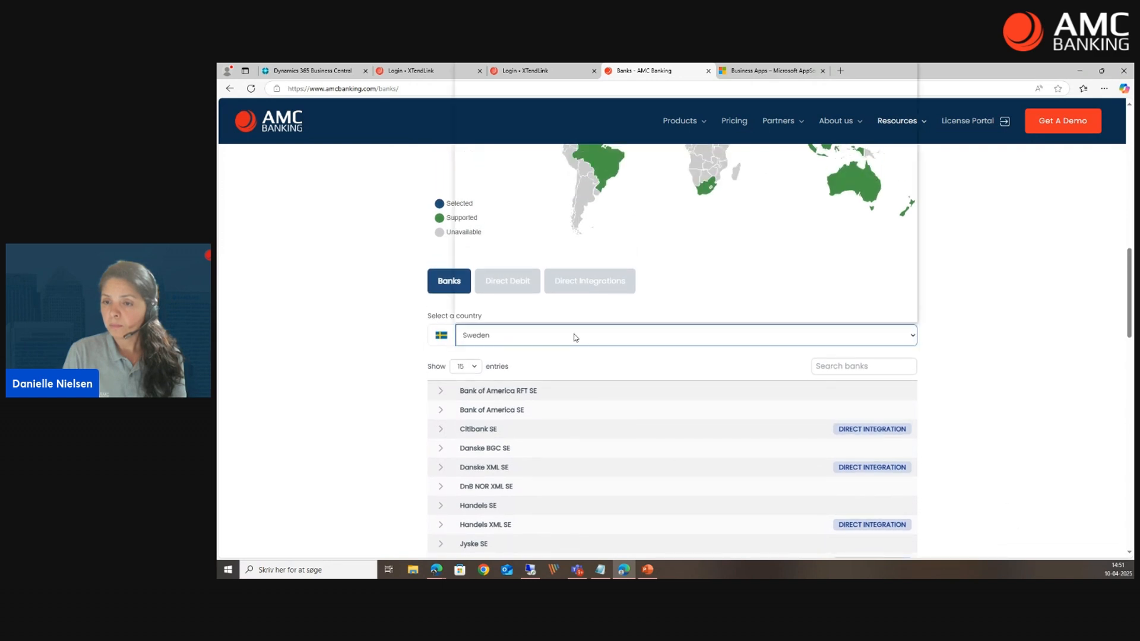
{"action": "left_click", "coordinate": [1020, 366]}
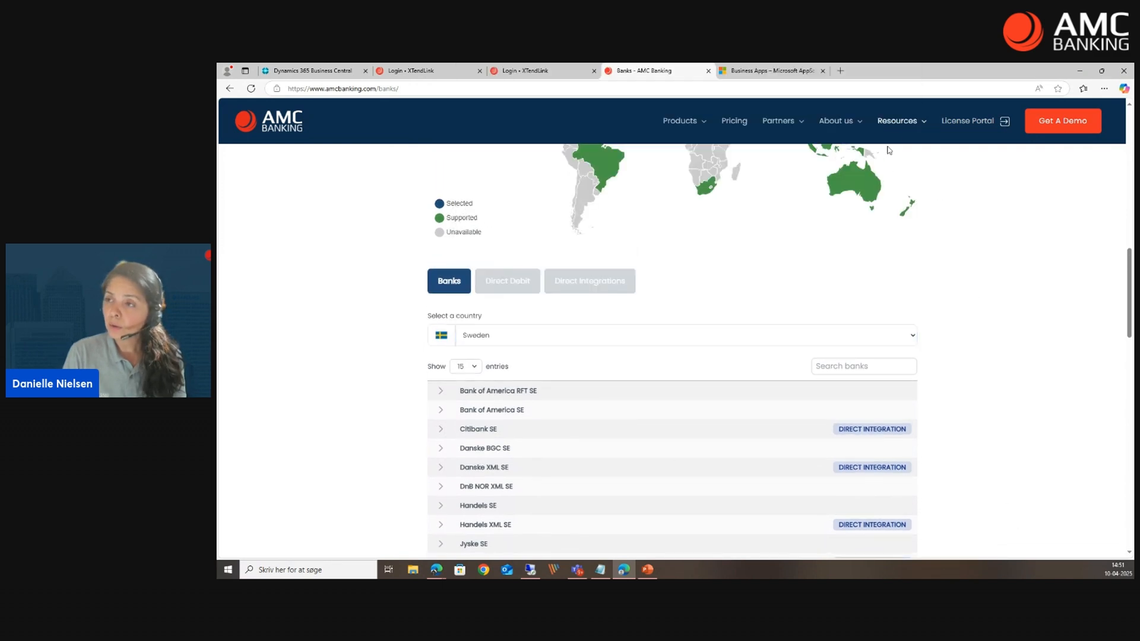
Open the AMC Banking contact page, view the head office details and opening hours, and switch back to Business Central.
{"action": "left_click", "coordinate": [900, 122]}
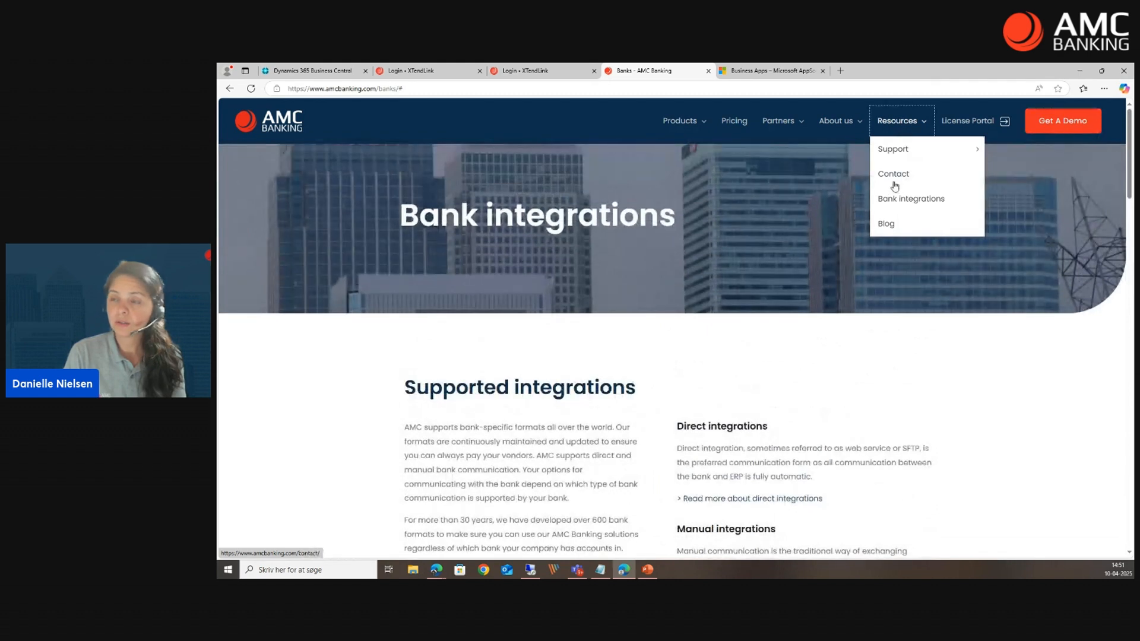
{"action": "left_click", "coordinate": [895, 178]}
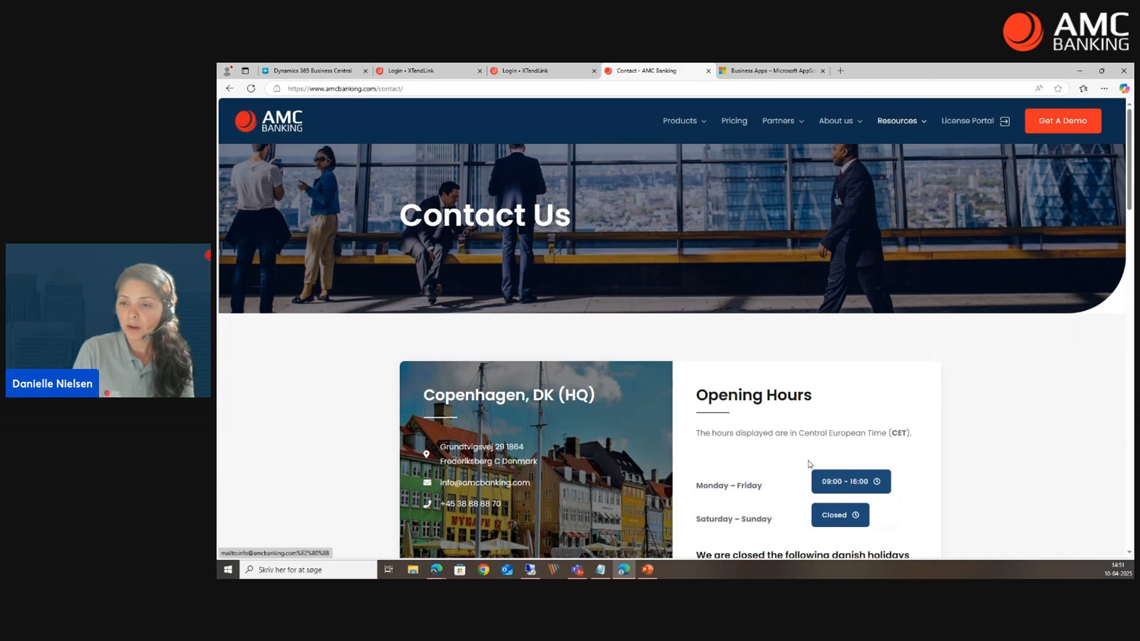
{"action": "scroll", "coordinate": [381, 510], "scroll_direction": "down", "scroll_amount": 1}
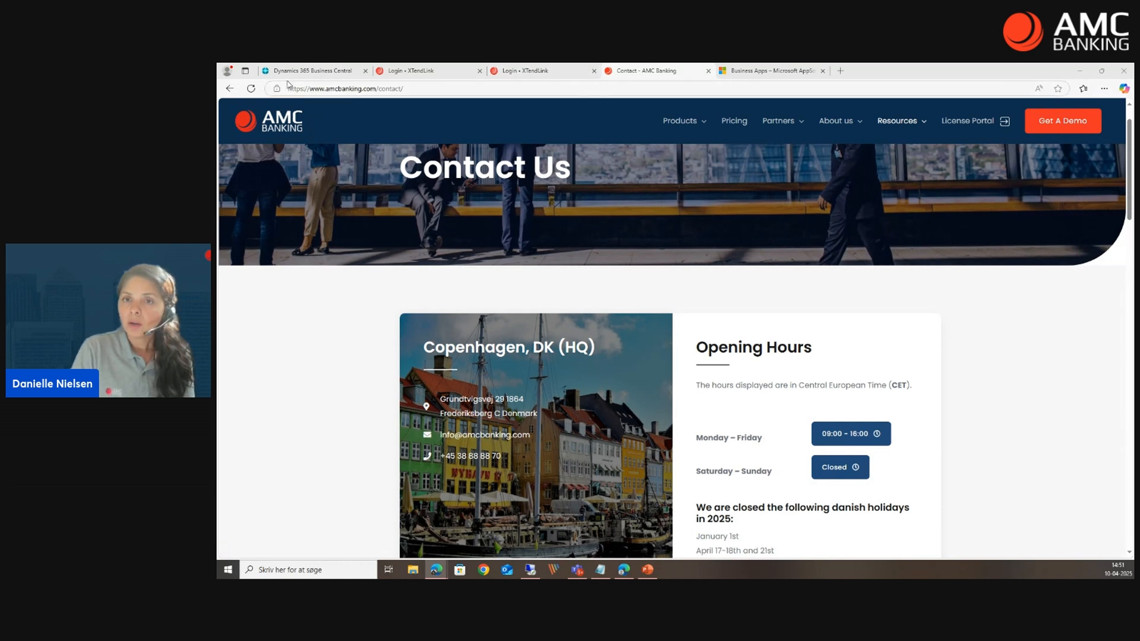
{"action": "left_click", "coordinate": [321, 71]}
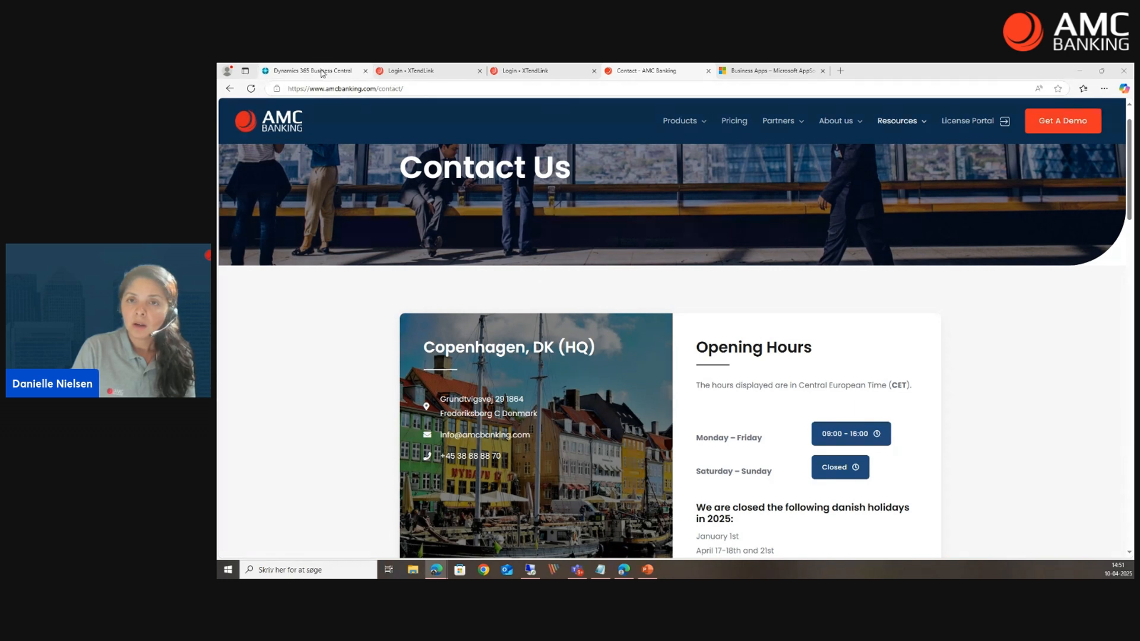